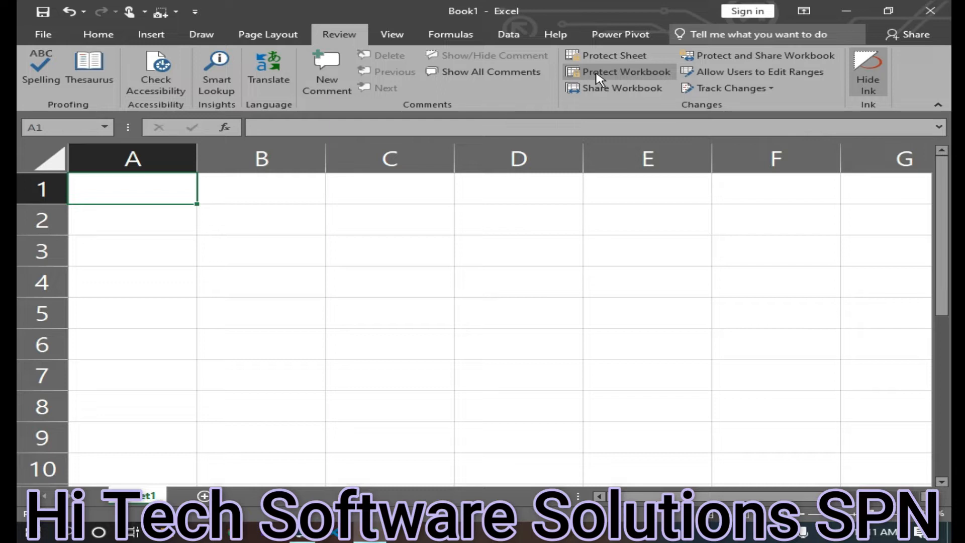
# Enter sample text afgfda in A2 and gfsd, fgdf and dfg in B3, B4 and B6
pyautogui.click(138, 228)
pyautogui.write('afgfda')
pyautogui.click(302, 265)
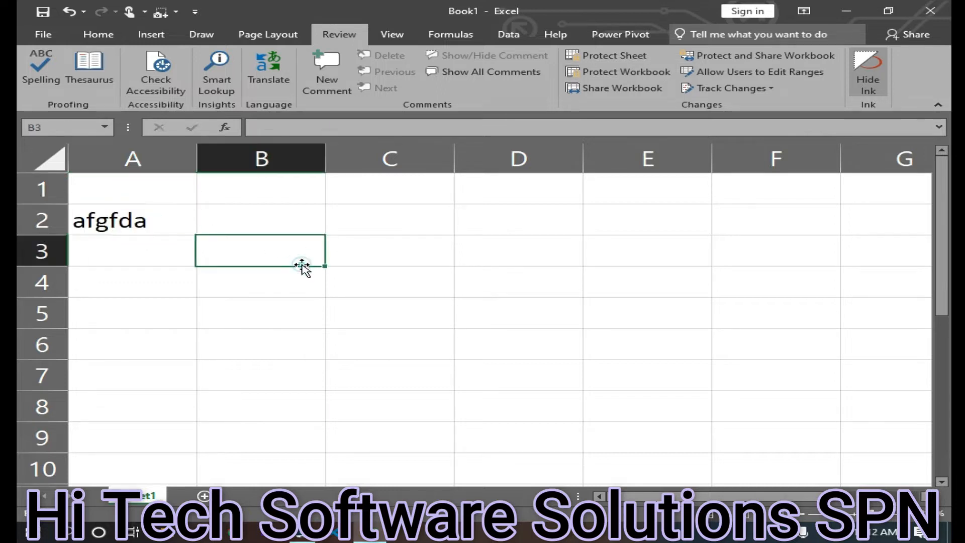
pyautogui.write('gfsd')
pyautogui.click(282, 291)
pyautogui.write('fgdf')
pyautogui.click(282, 342)
pyautogui.write('dfg')
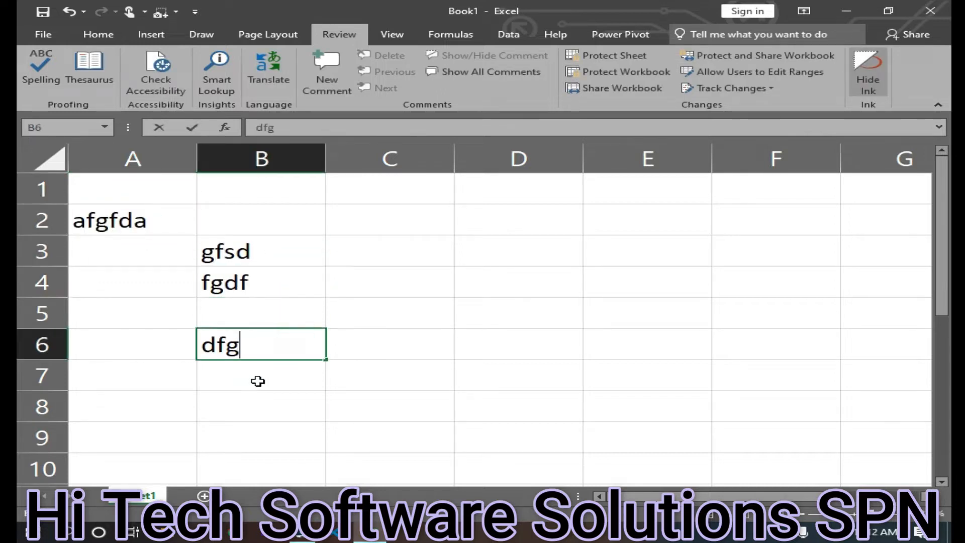
# Save the workbook as Book1 to the Desktop folder
pyautogui.hotkey('ctrl', 's')
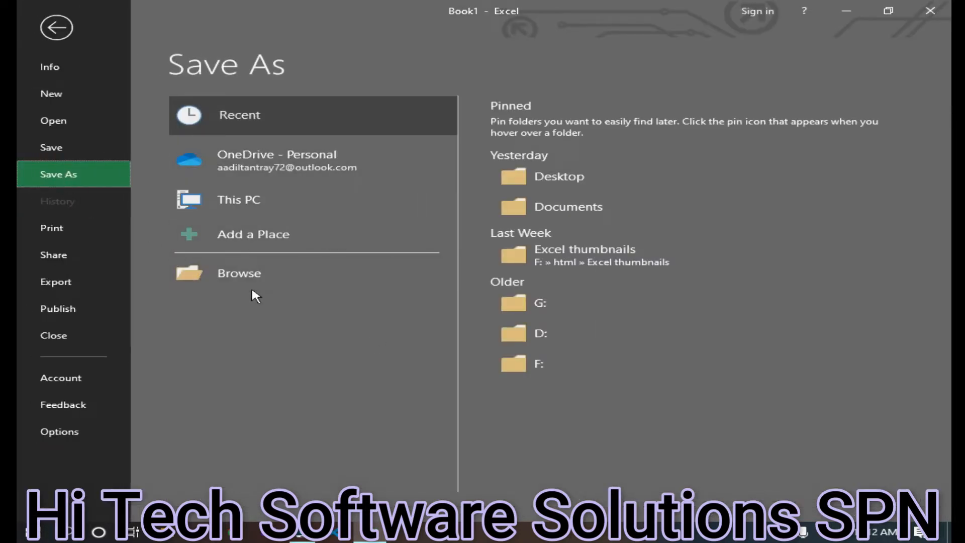
pyautogui.click(604, 178)
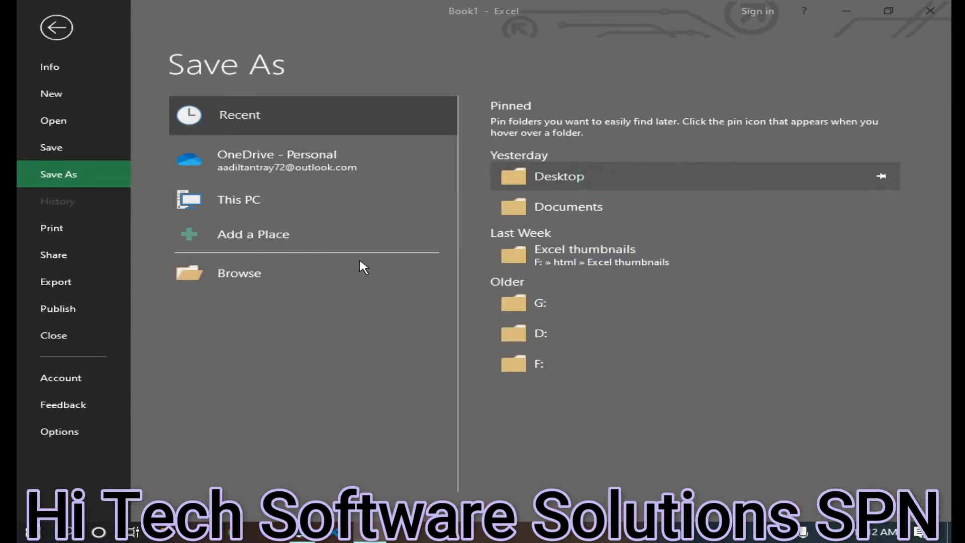
pyautogui.click(444, 333)
pyautogui.click(535, 271)
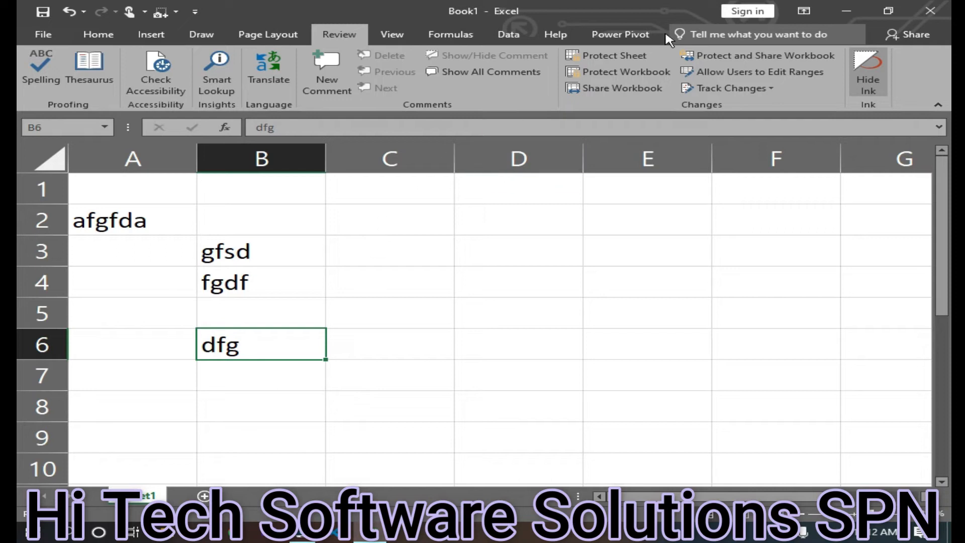
# Protect the workbook structure with a password, entering it and re-entering it to confirm
pyautogui.click(577, 74)
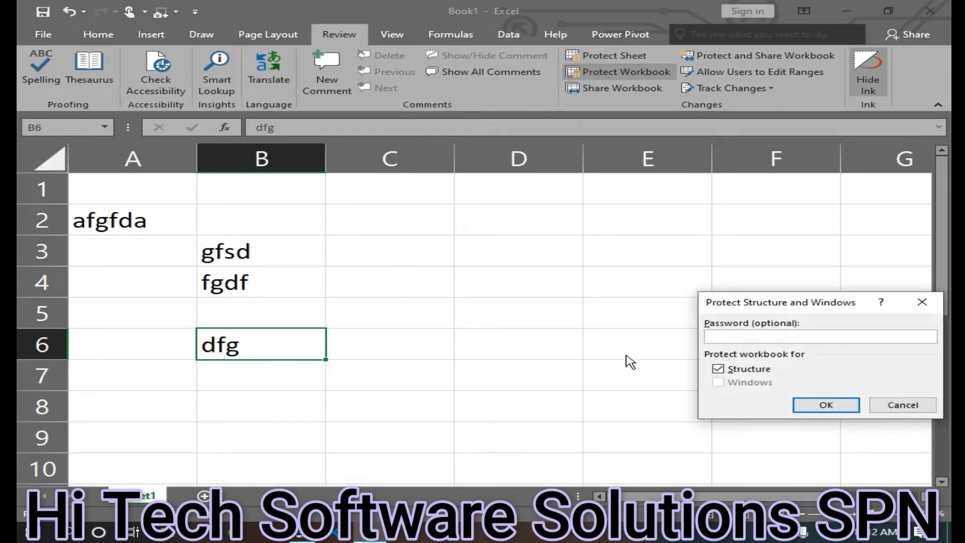
pyautogui.moveTo(673, 305); pyautogui.dragTo(490, 223)
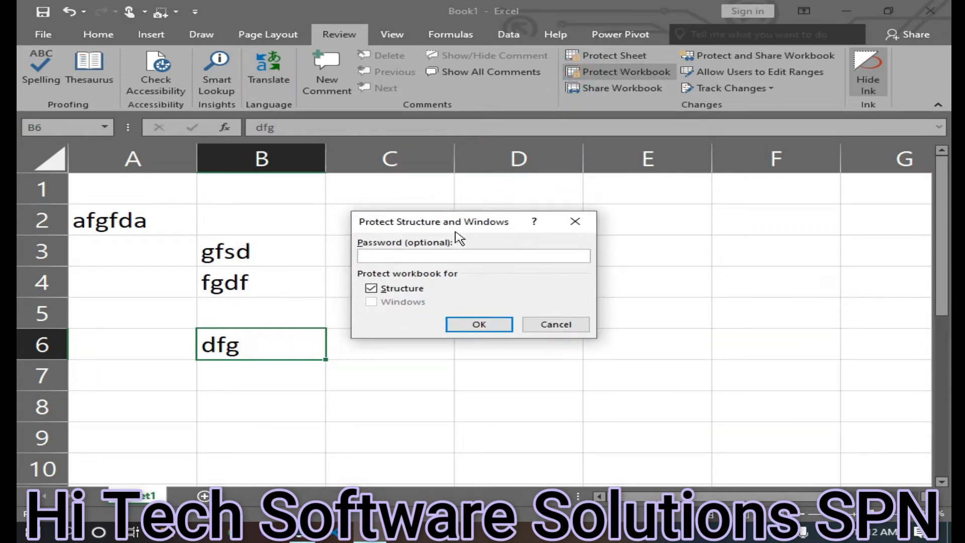
pyautogui.write('1234')
pyautogui.click(492, 326)
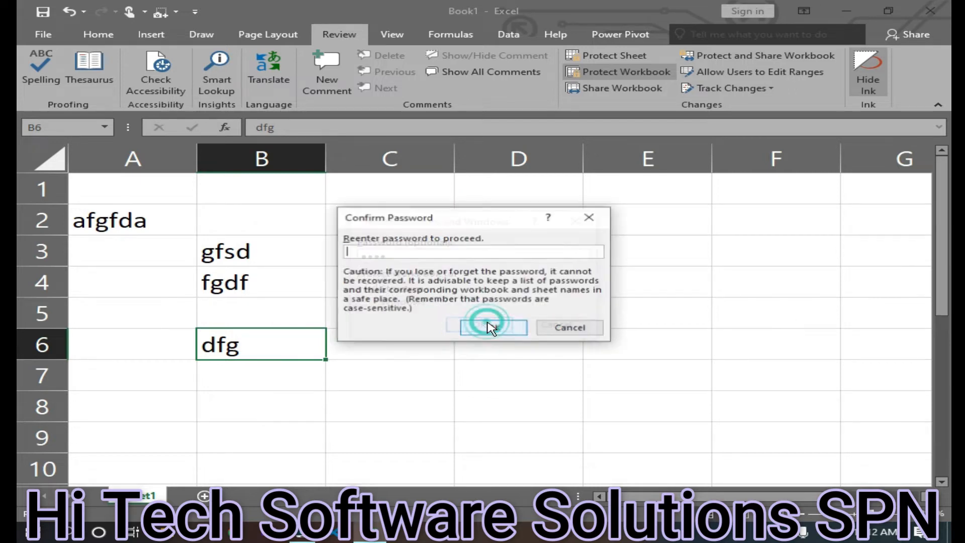
pyautogui.write('1234')
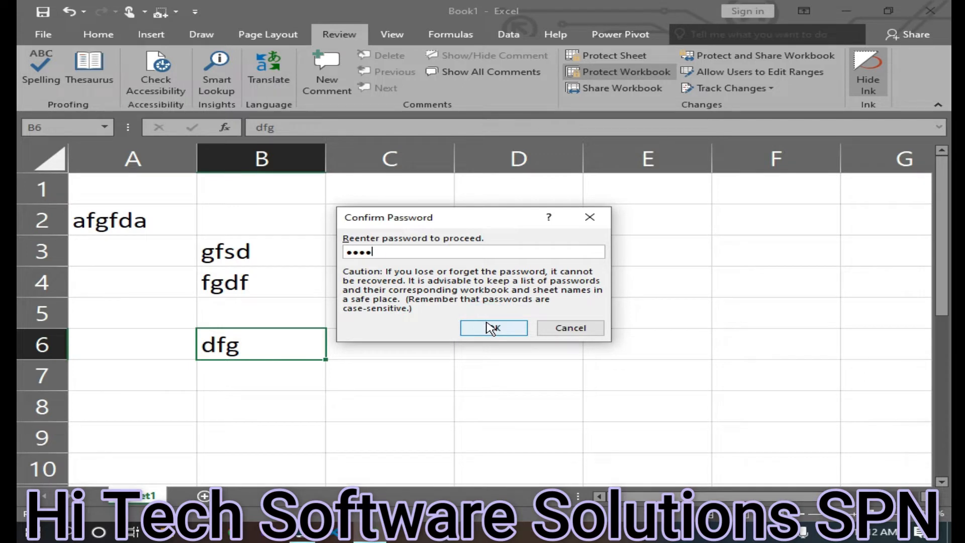
pyautogui.click(488, 326)
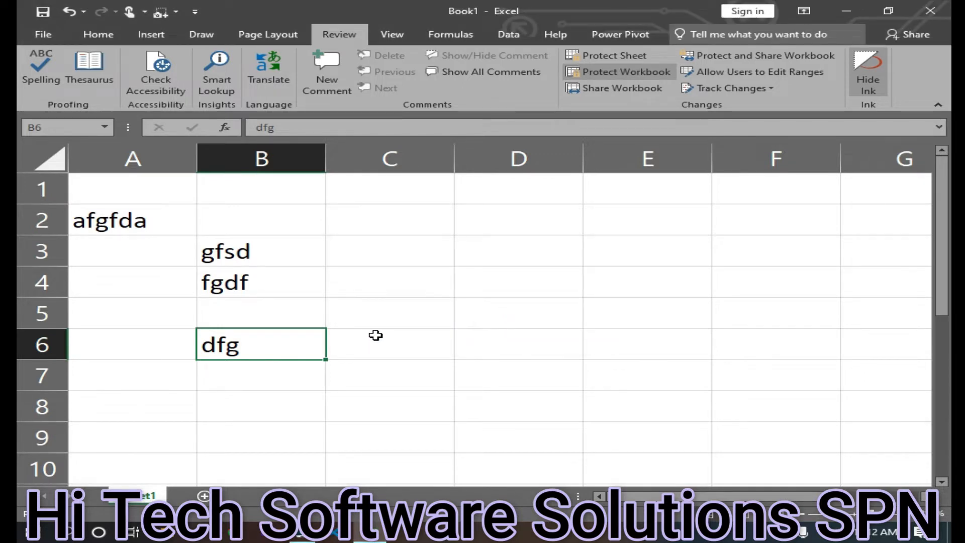
# Close Excel and reopen Book1 from the recent files in File Explorer
pyautogui.click(931, 11)
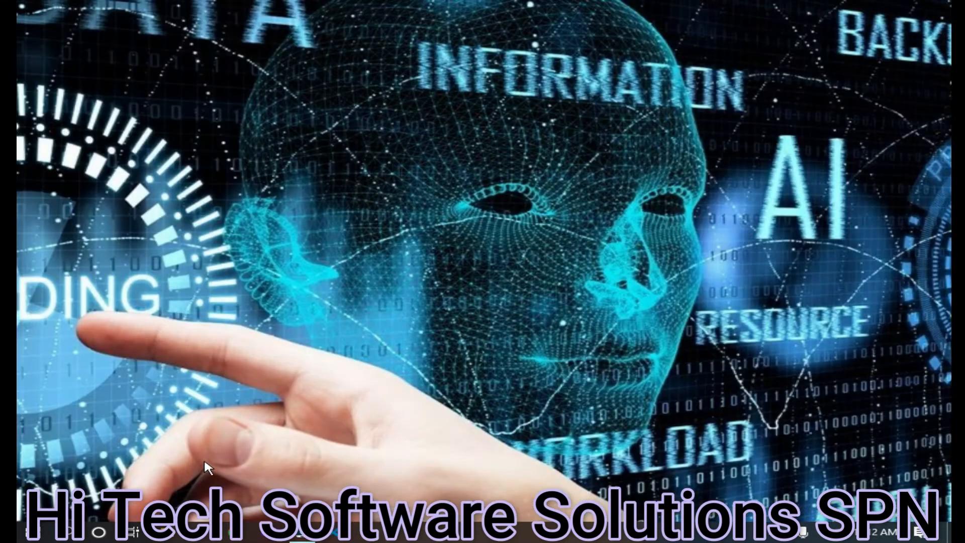
pyautogui.click(133, 531)
pyautogui.click(140, 532)
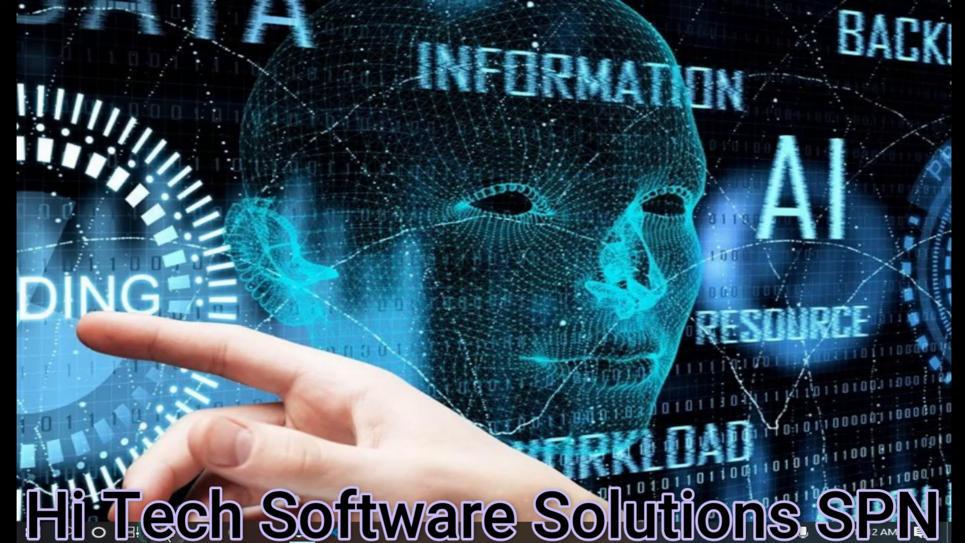
pyautogui.click(176, 532)
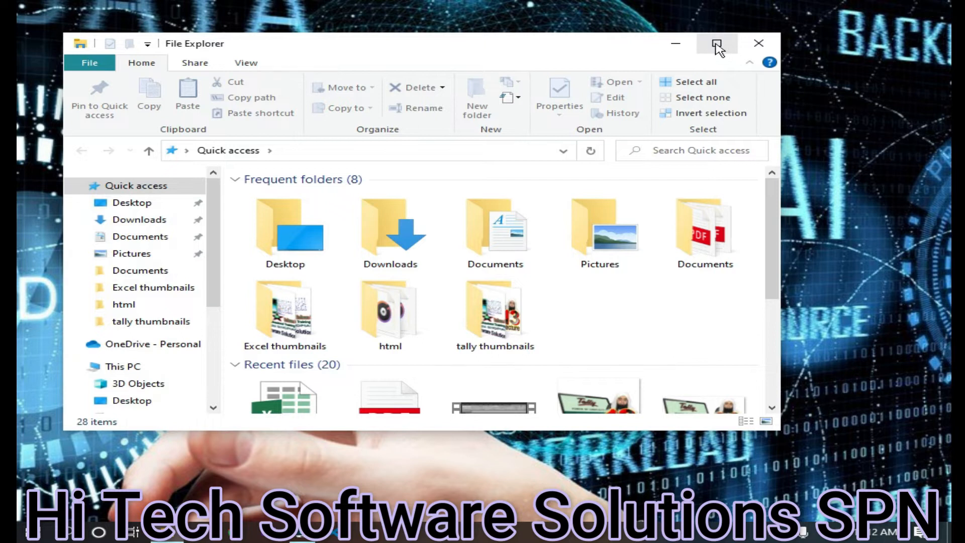
pyautogui.click(717, 45)
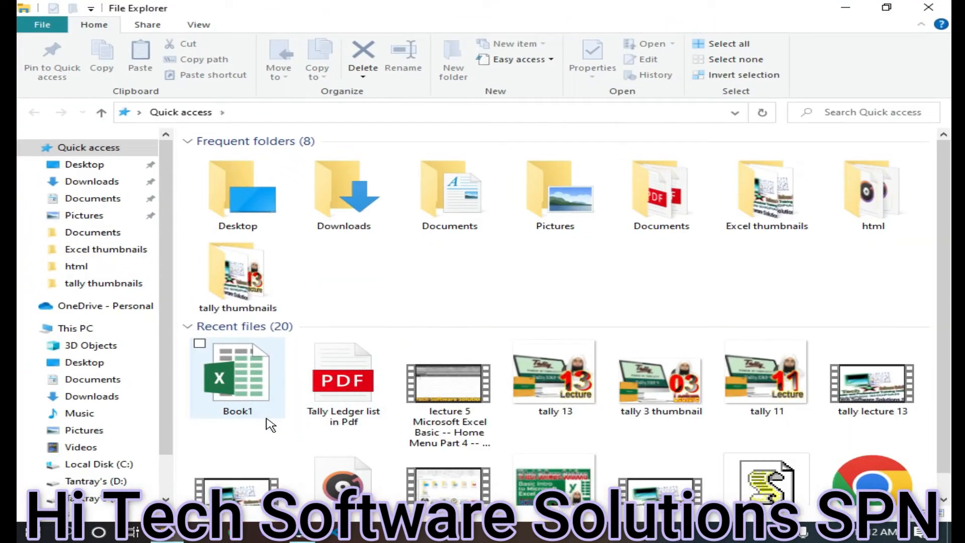
pyautogui.doubleClick(265, 405)
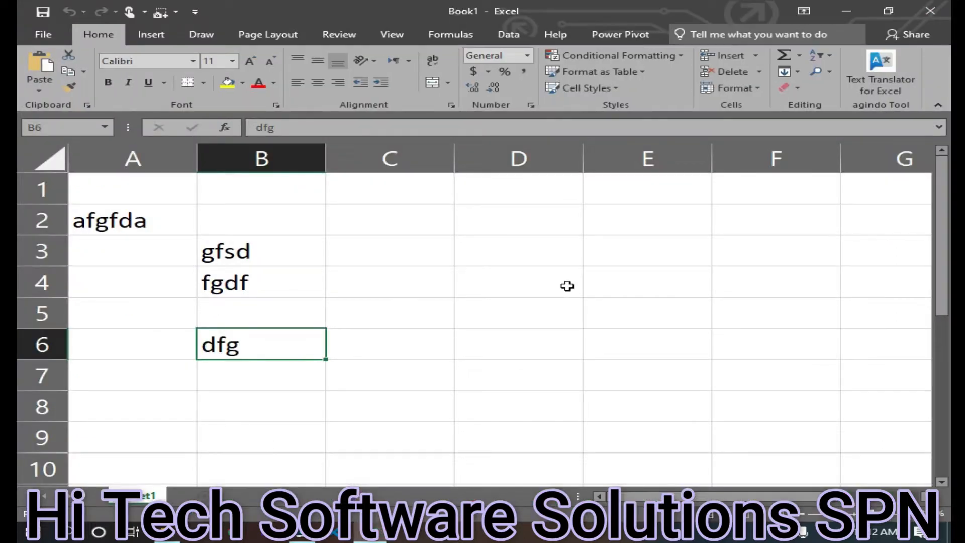
# Enter 23 in C5, 4354 in C6 and 435 in B2
pyautogui.click(389, 311)
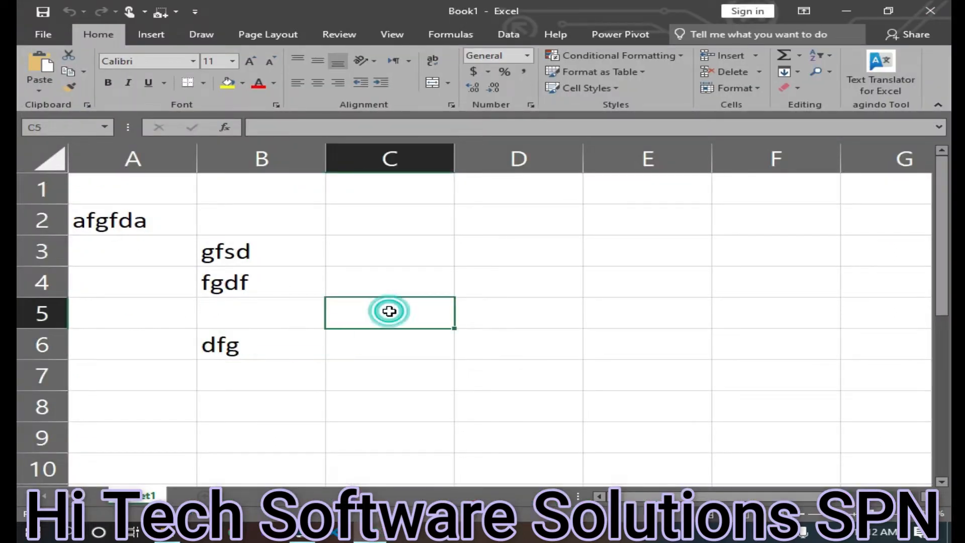
pyautogui.write('23')
pyautogui.press('Return')
pyautogui.write('4354')
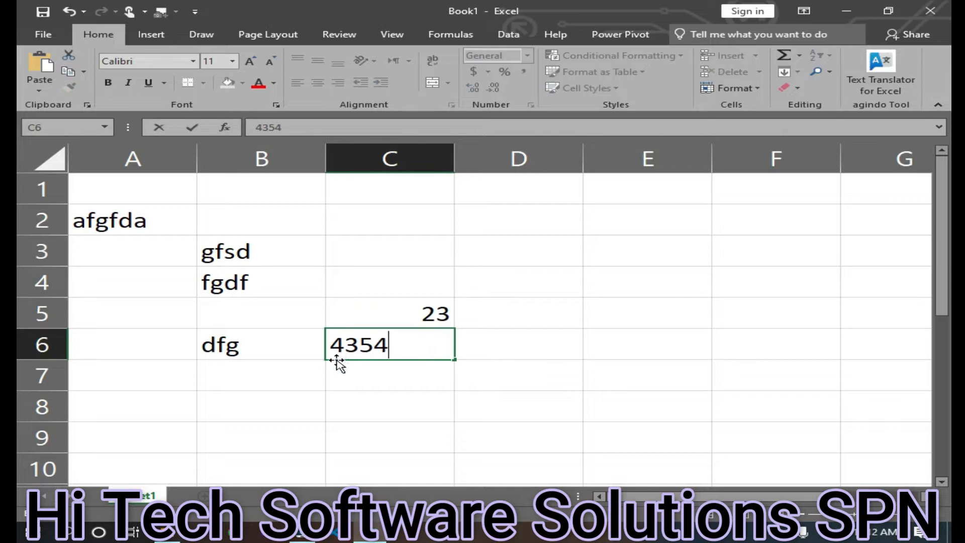
pyautogui.click(306, 212)
pyautogui.write('435')
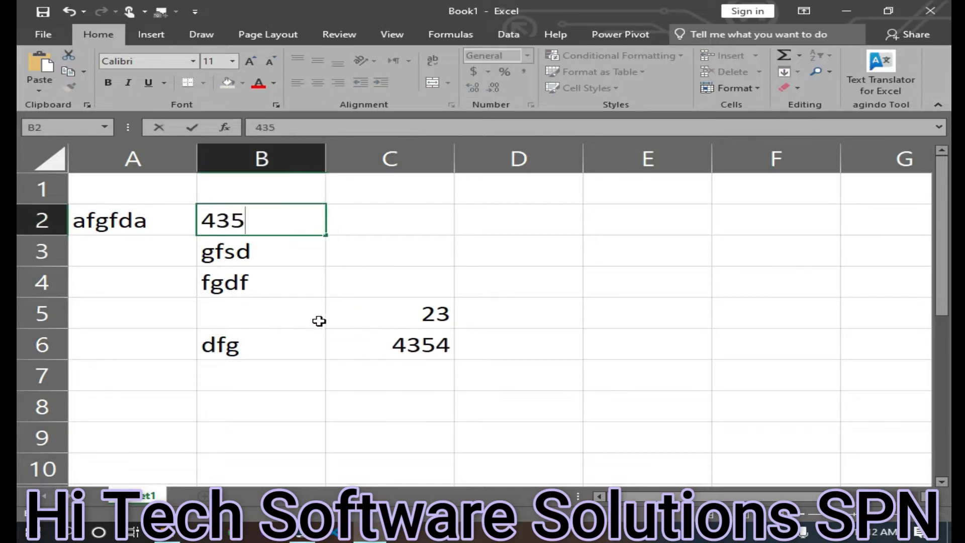
pyautogui.click(353, 455)
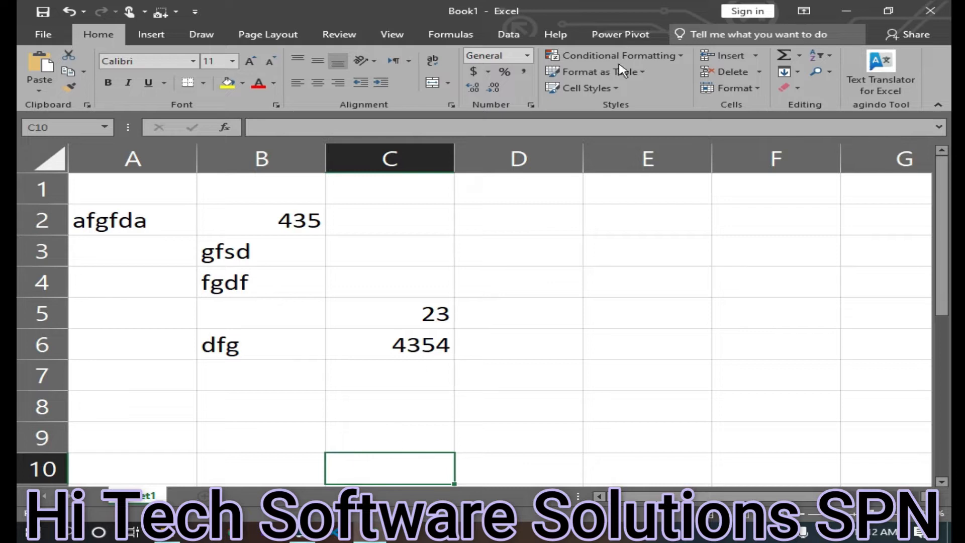
# Try to add a new worksheet and inspect the sheet tab's options under the protected structure
pyautogui.click(336, 38)
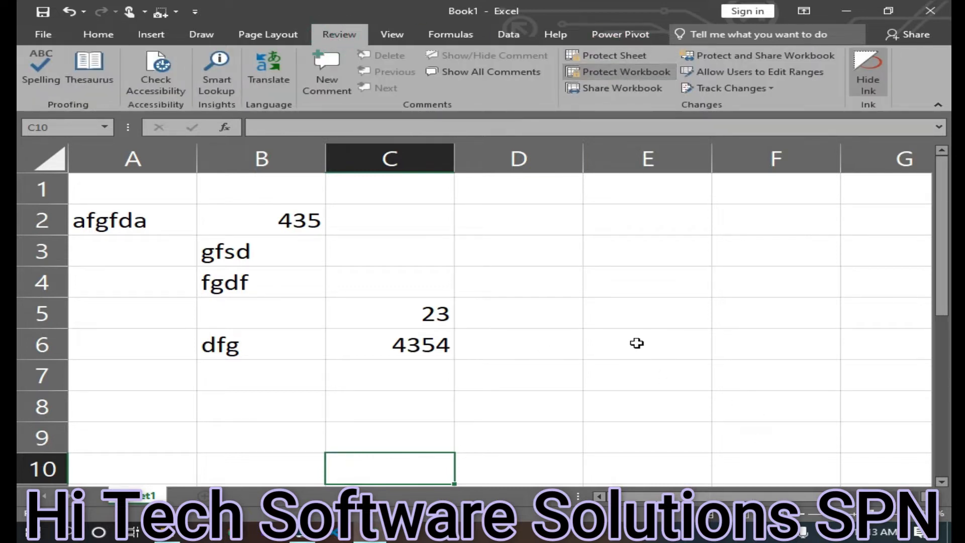
pyautogui.click(205, 497)
pyautogui.click(205, 497)
pyautogui.rightClick(135, 502)
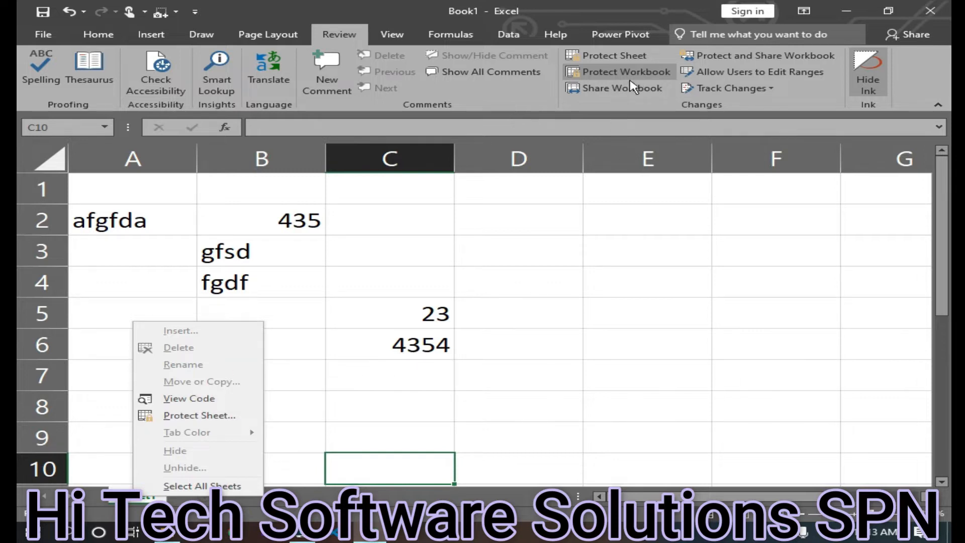
# Unprotect the workbook by entering its password
pyautogui.click(642, 72)
pyautogui.click(641, 74)
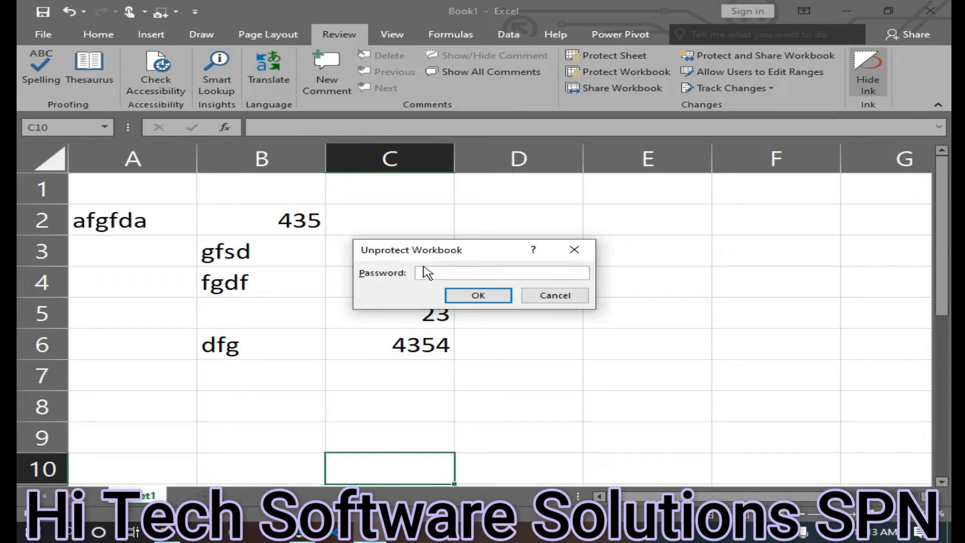
pyautogui.write('1234')
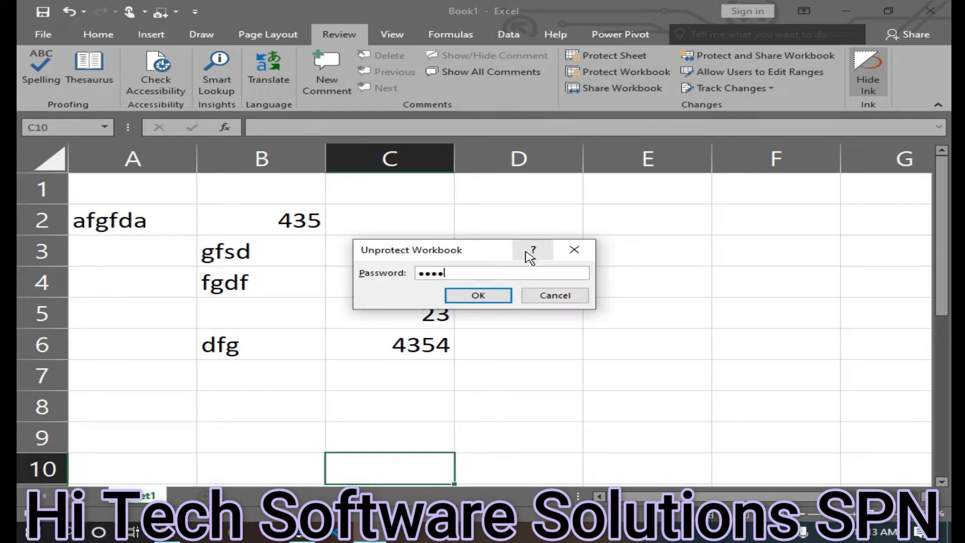
pyautogui.click(485, 295)
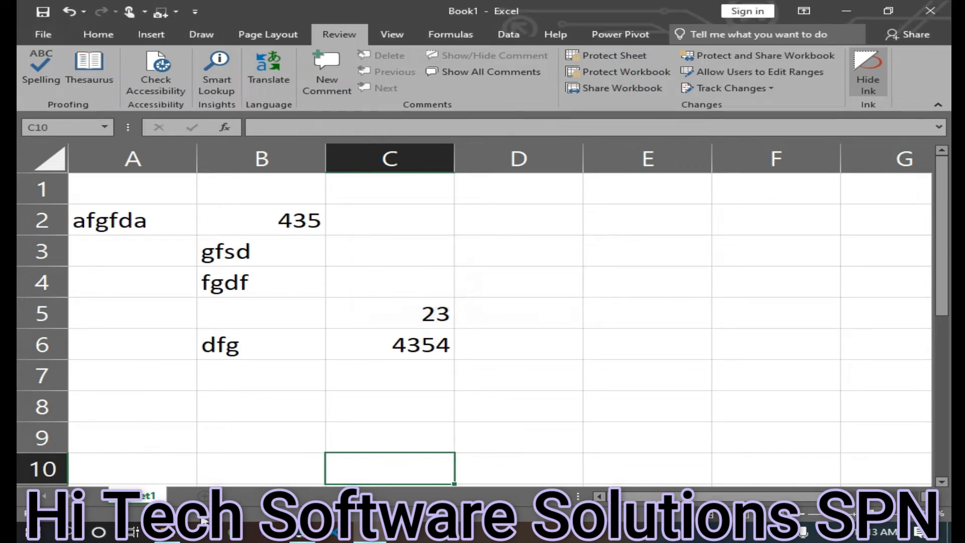
# Insert a new worksheet and return to Sheet1, opening its tab options to review them
pyautogui.click(600, 330)
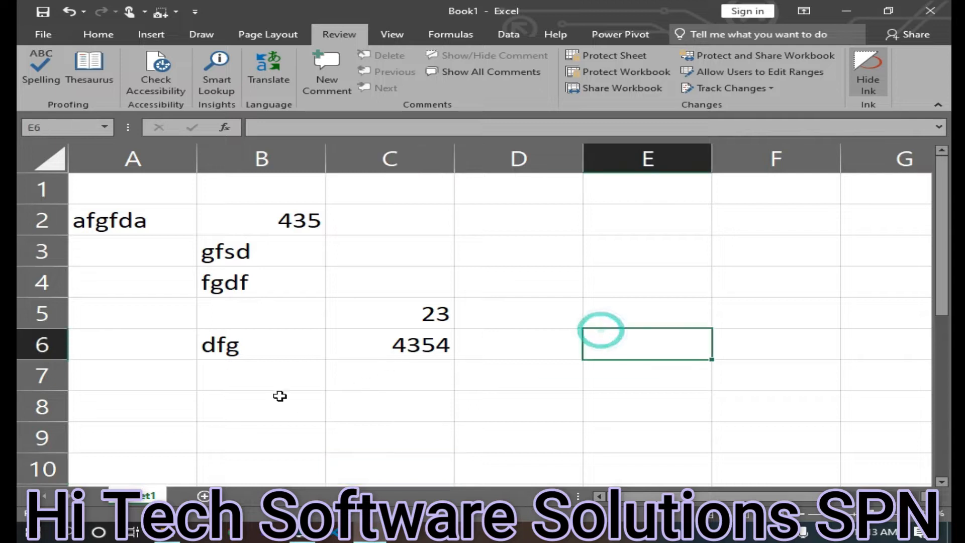
pyautogui.click(203, 497)
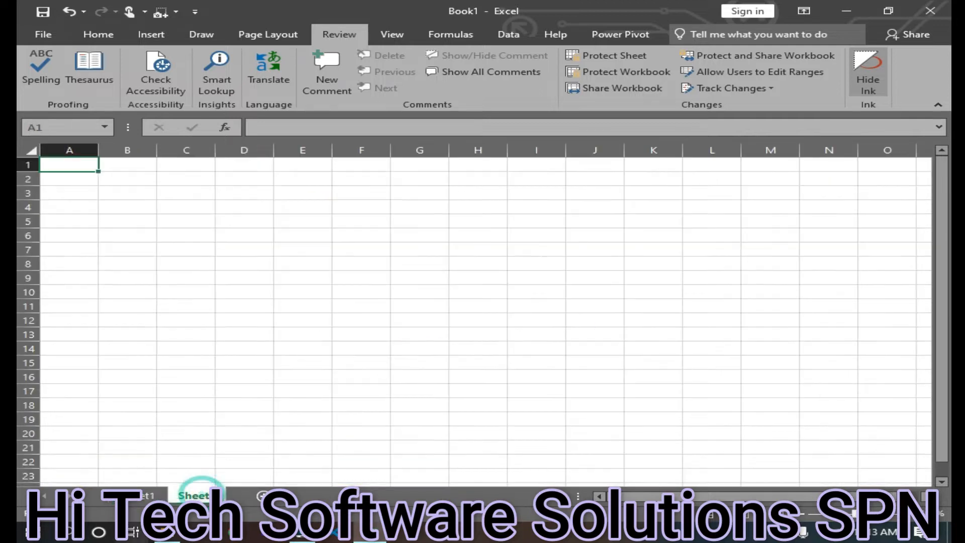
pyautogui.click(145, 497)
pyautogui.rightClick(145, 497)
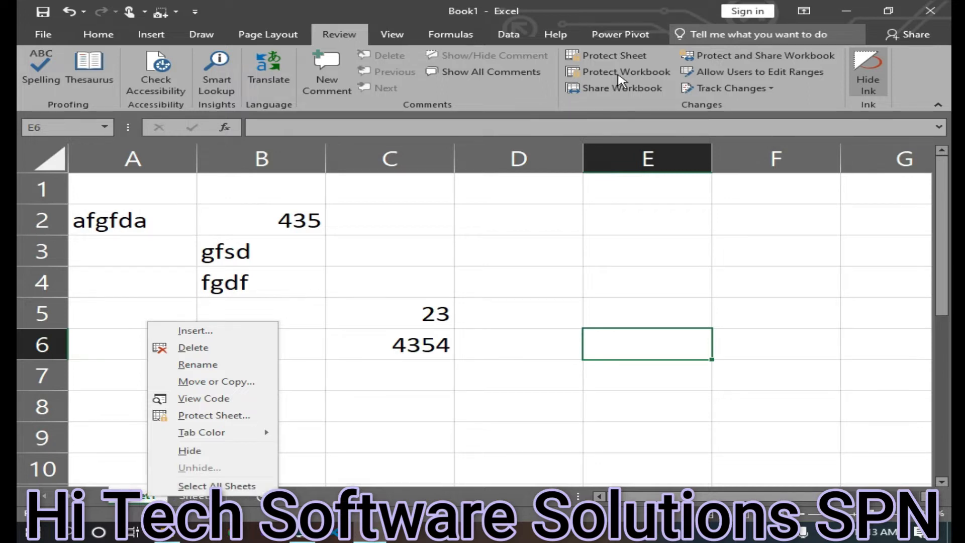
pyautogui.click(523, 280)
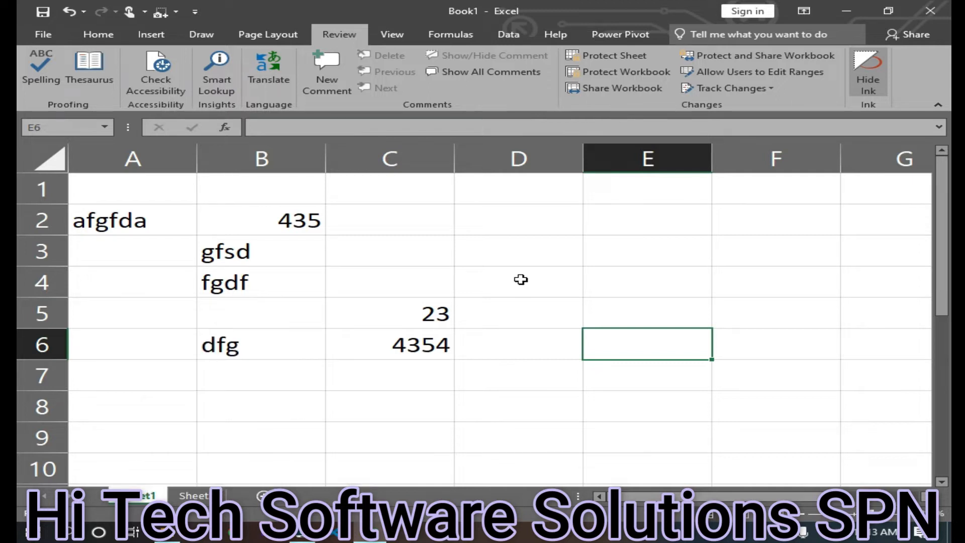
# Share the workbook using the old shared workbooks feature and accept saving it
pyautogui.click(612, 90)
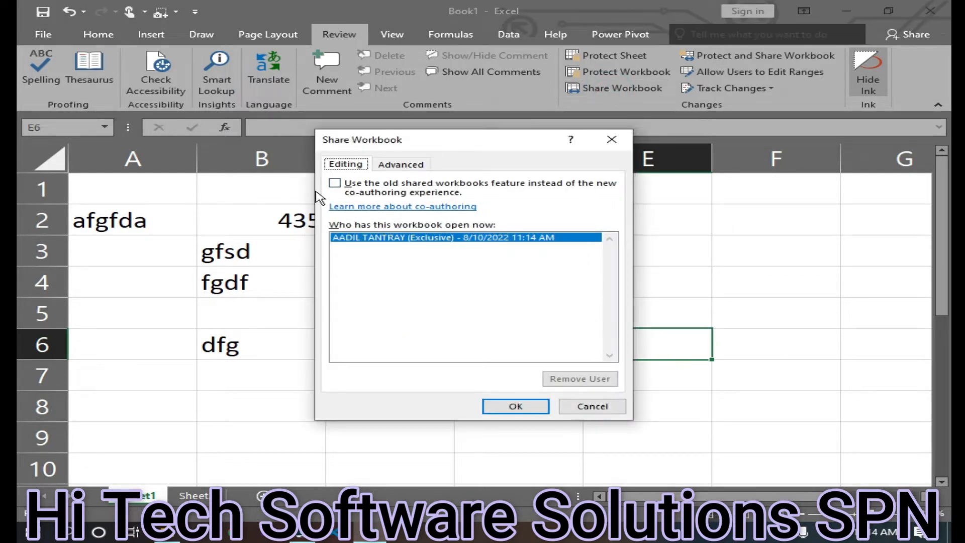
pyautogui.click(334, 184)
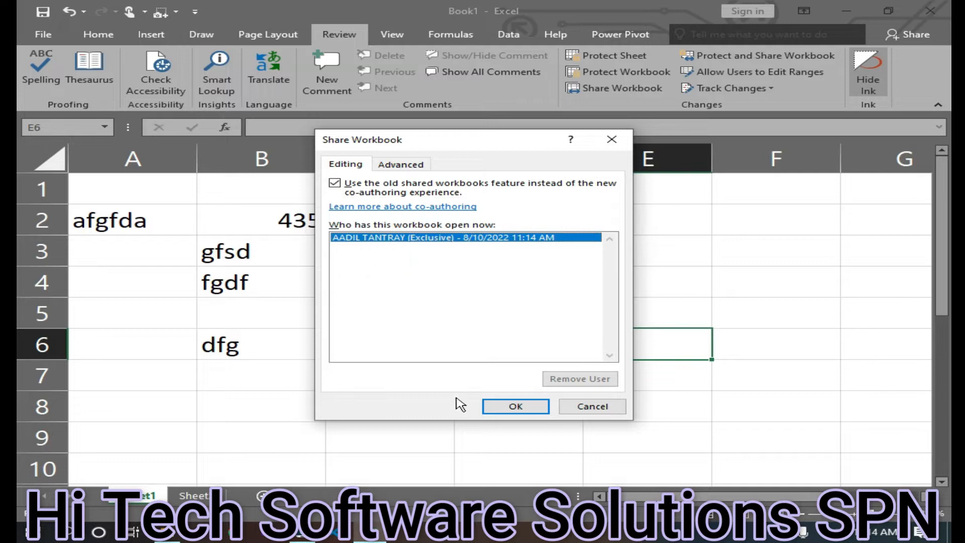
pyautogui.click(521, 410)
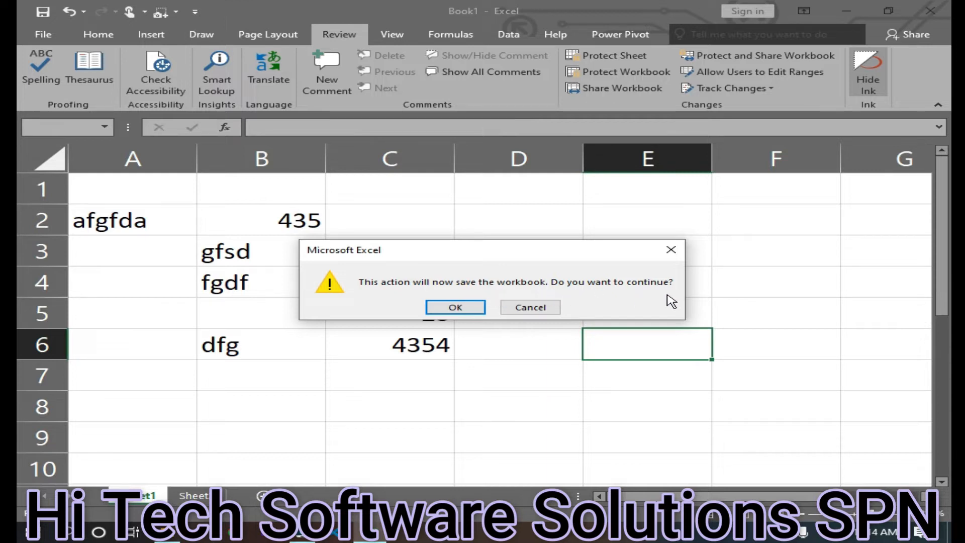
pyautogui.click(463, 307)
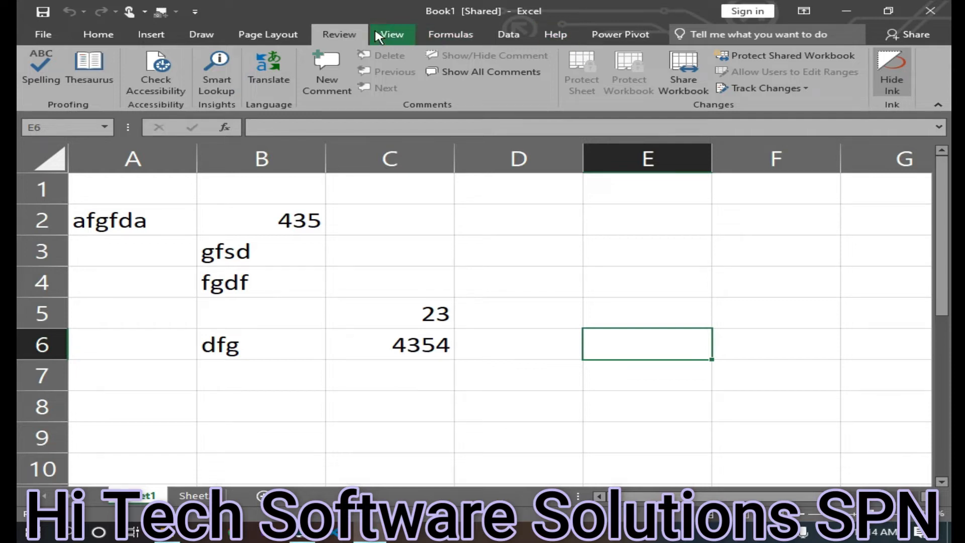
pyautogui.click(344, 35)
pyautogui.click(430, 225)
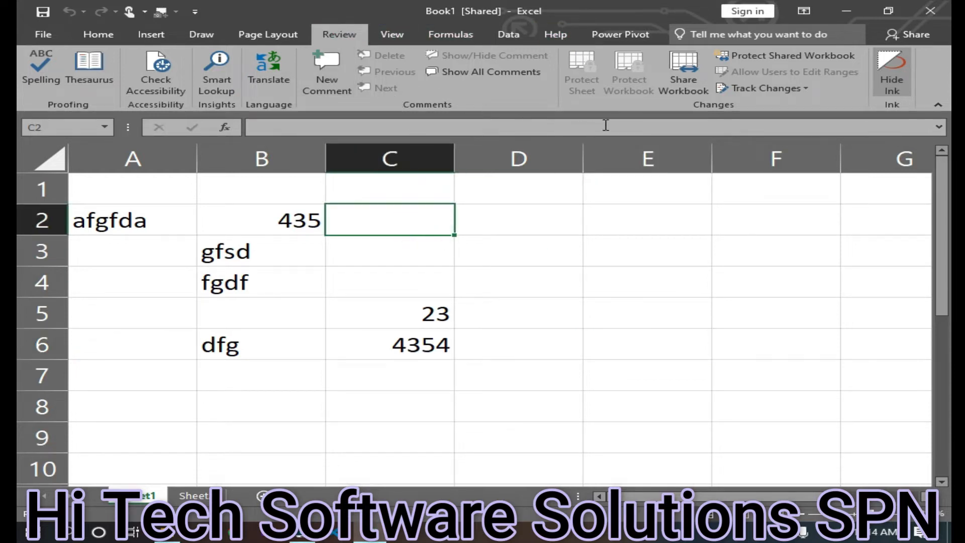
pyautogui.click(788, 56)
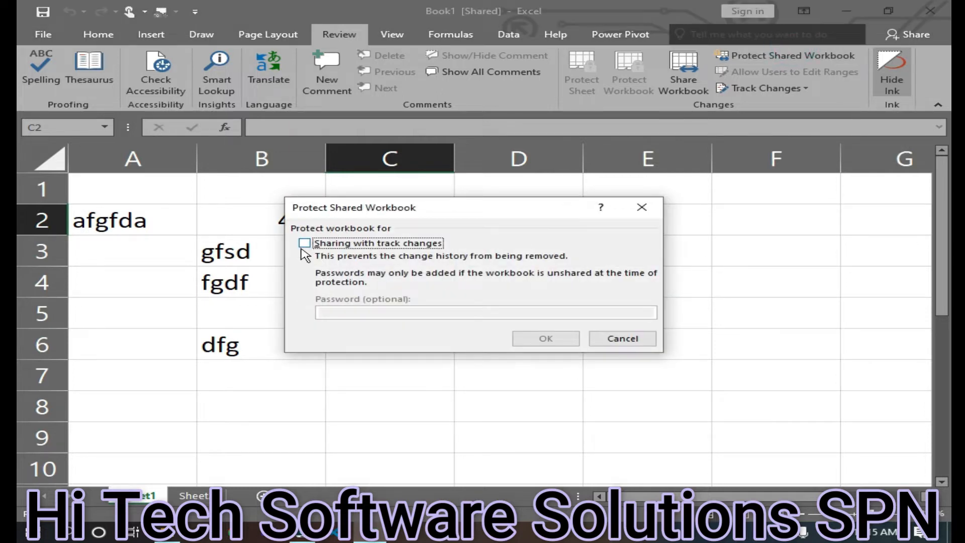
pyautogui.click(305, 246)
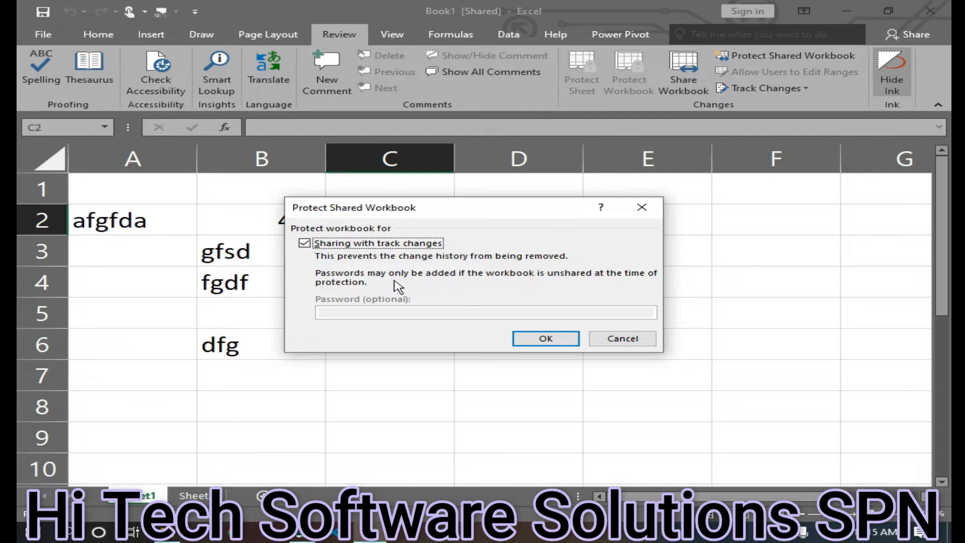
pyautogui.click(449, 312)
pyautogui.click(642, 207)
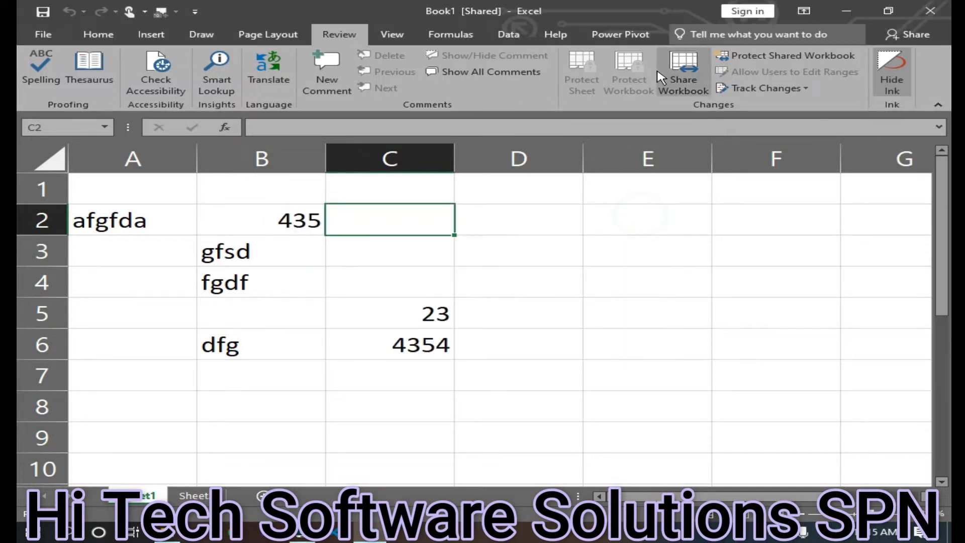
# Stop sharing the workbook by turning off the old shared workbooks feature
pyautogui.click(684, 71)
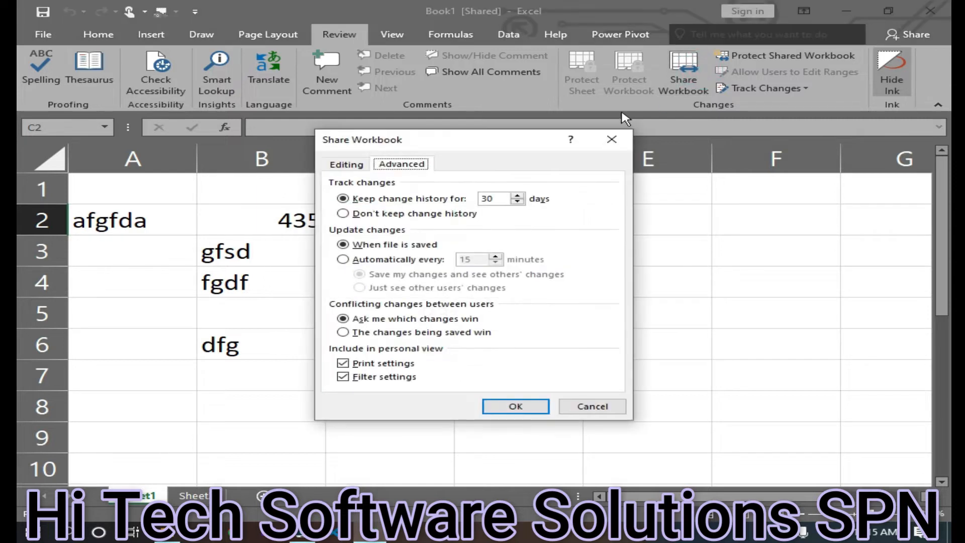
pyautogui.click(347, 166)
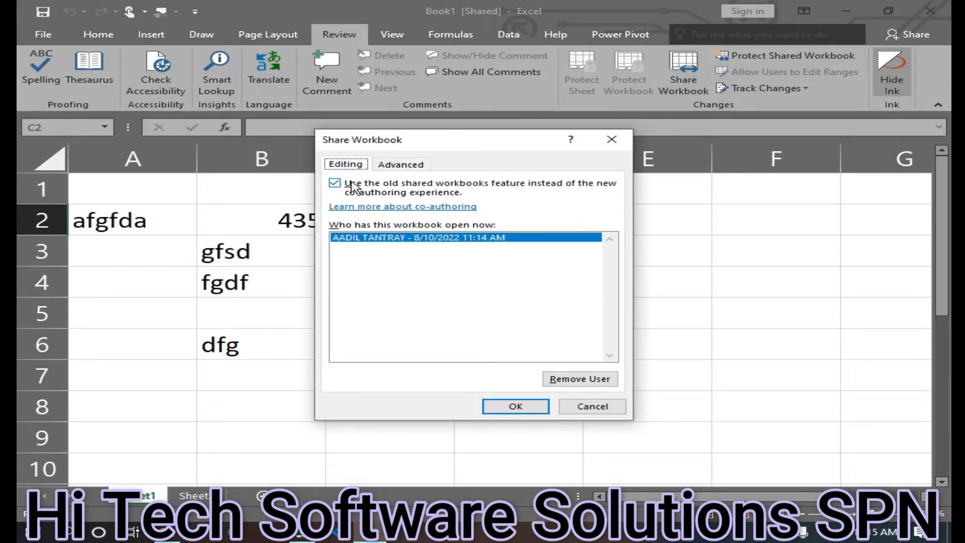
pyautogui.click(334, 183)
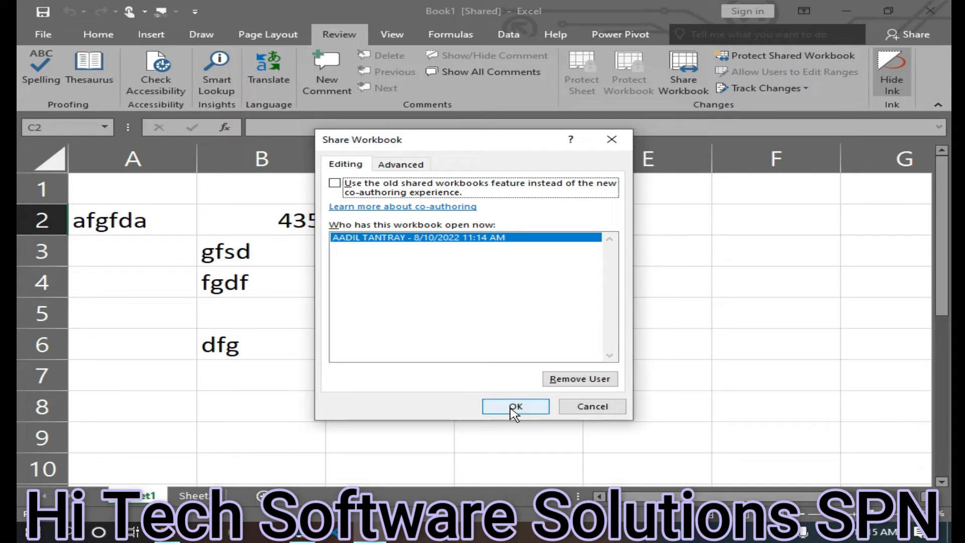
pyautogui.click(512, 408)
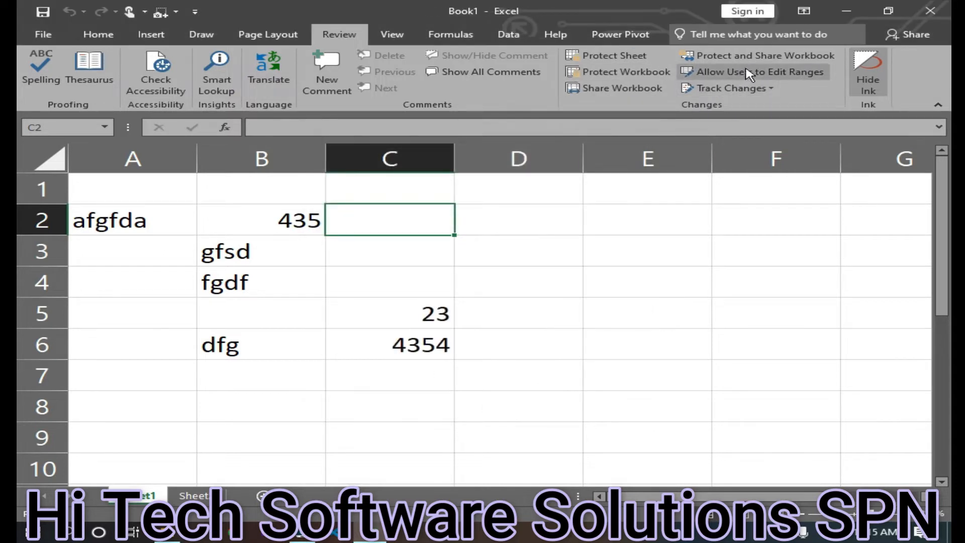
# Protect and share the workbook for sharing with track changes, entering and confirming a protection password
pyautogui.click(764, 56)
pyautogui.click(316, 238)
pyautogui.click(380, 318)
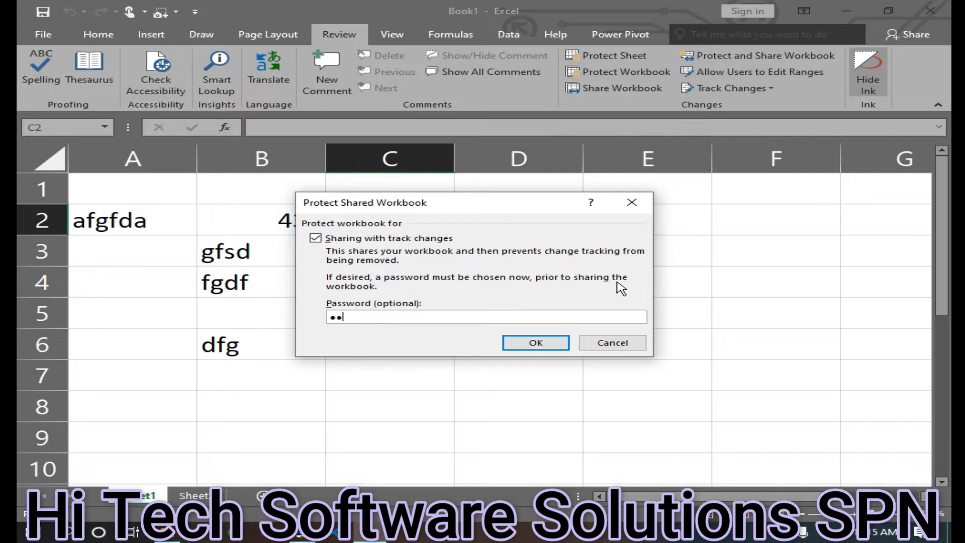
pyautogui.click(510, 347)
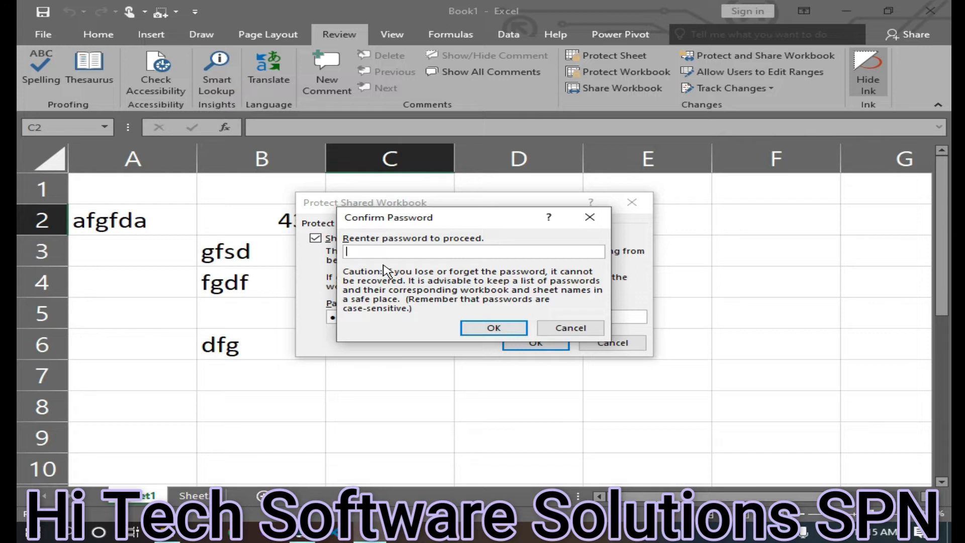
pyautogui.click(500, 327)
pyautogui.click(455, 307)
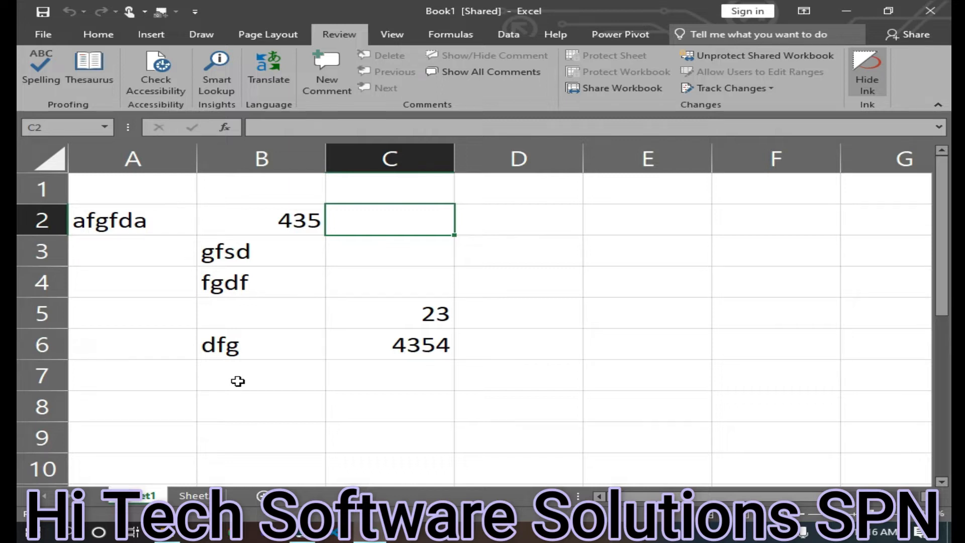
# Highlight changes since last saved by everyone in cell E2, dismissing the resulting message
pyautogui.click(735, 89)
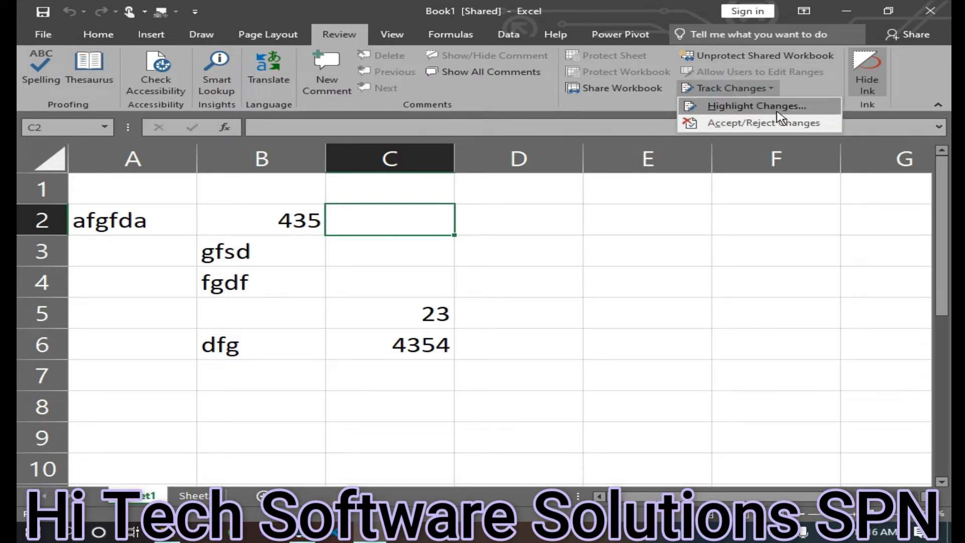
pyautogui.click(748, 107)
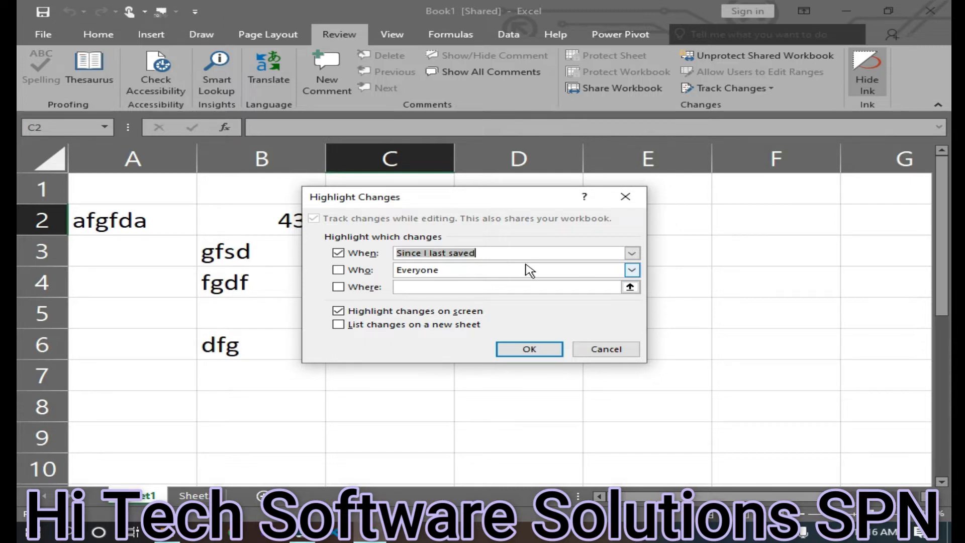
pyautogui.click(338, 270)
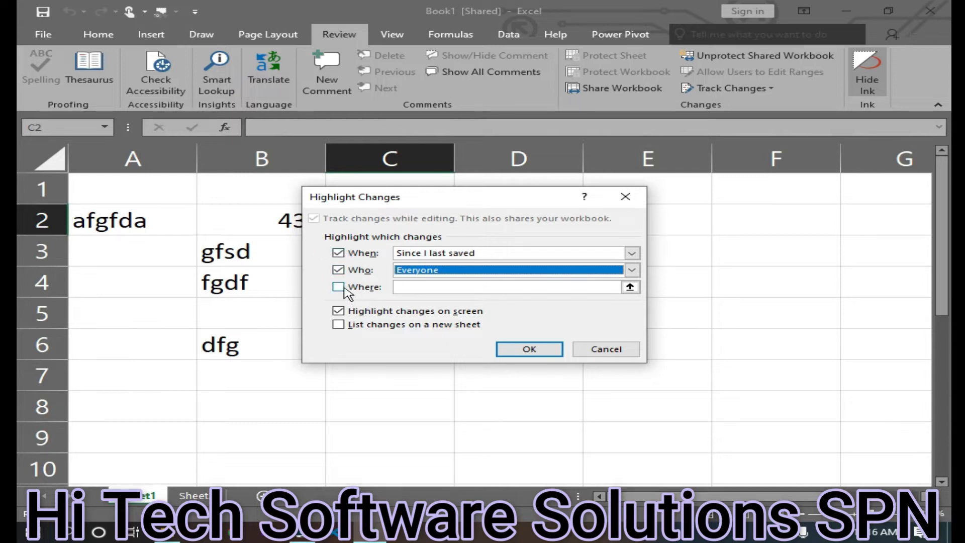
pyautogui.click(338, 287)
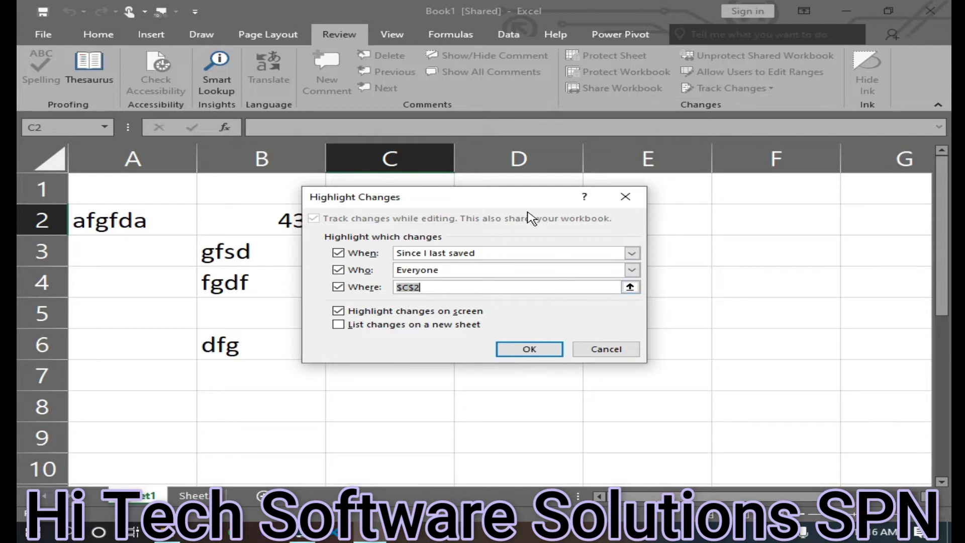
pyautogui.click(673, 221)
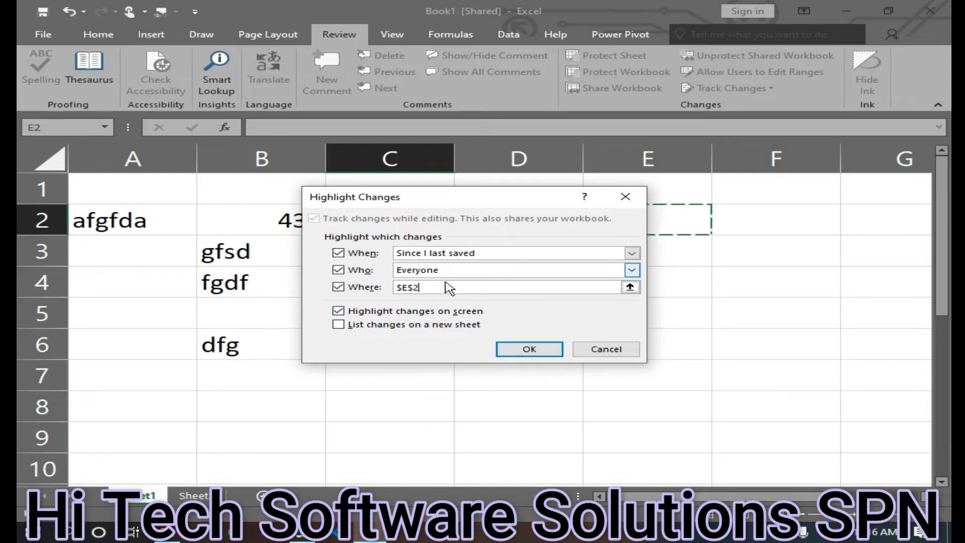
pyautogui.click(522, 350)
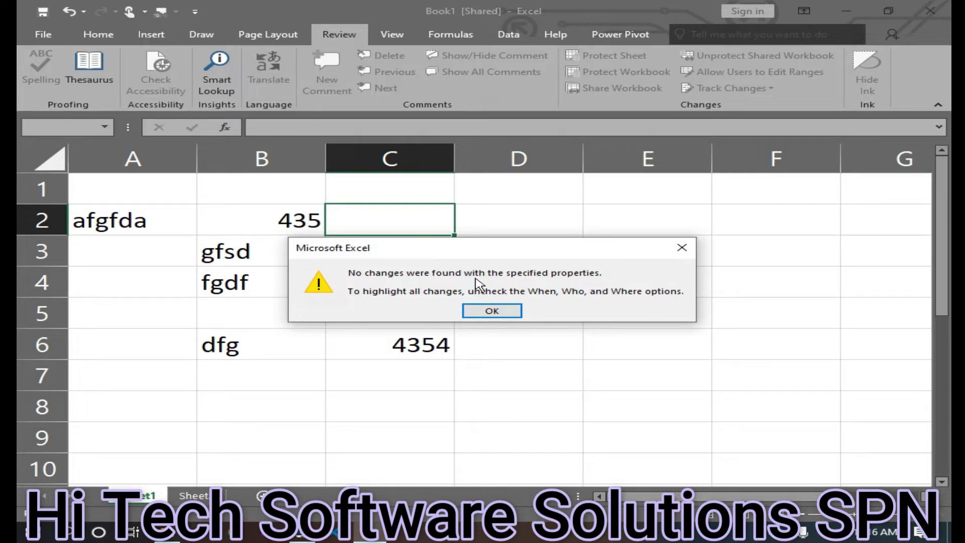
pyautogui.click(492, 311)
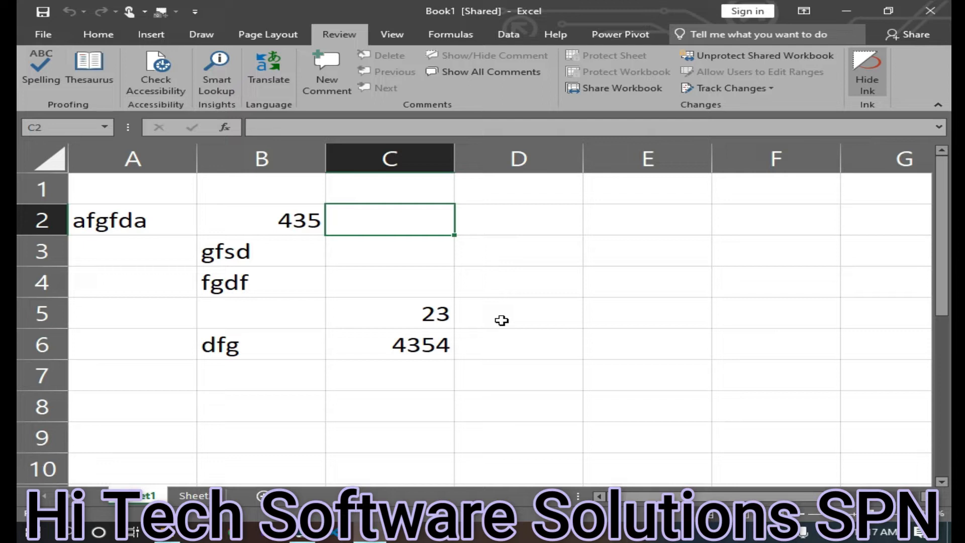
# Enter sample entries fdgfs, dffdg, fgfd and sfdg in cells C3, C4, D5 and D7
pyautogui.click(385, 247)
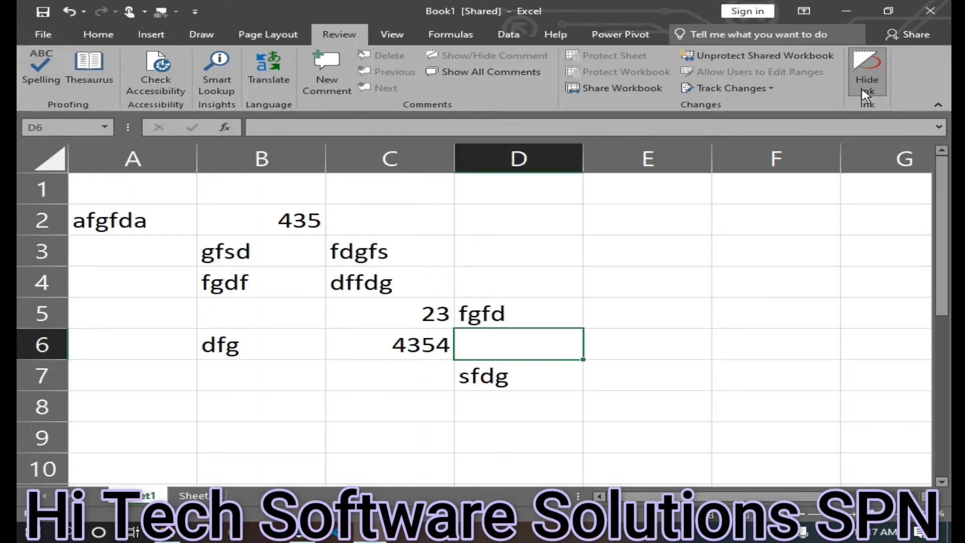
pyautogui.click(148, 34)
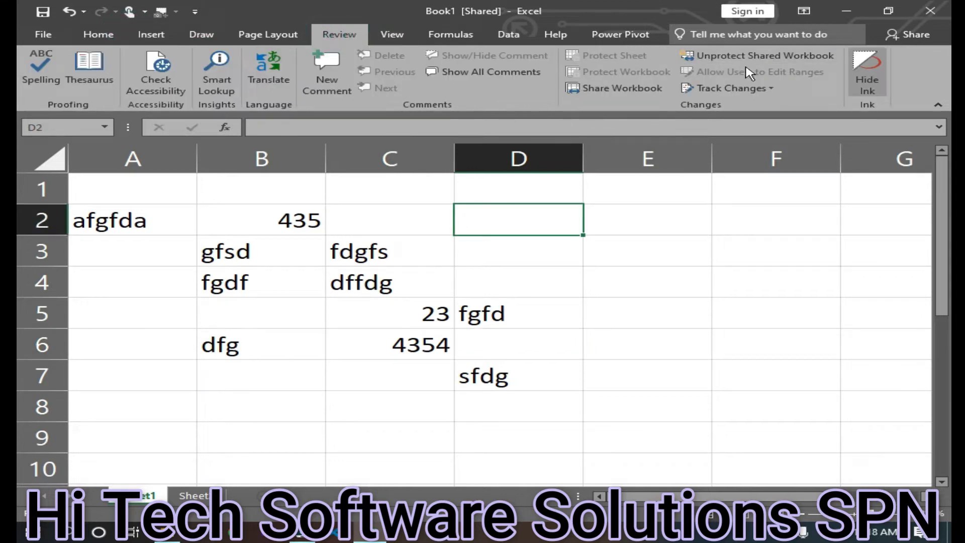
# Unprotect the shared workbook by entering its password
pyautogui.click(757, 56)
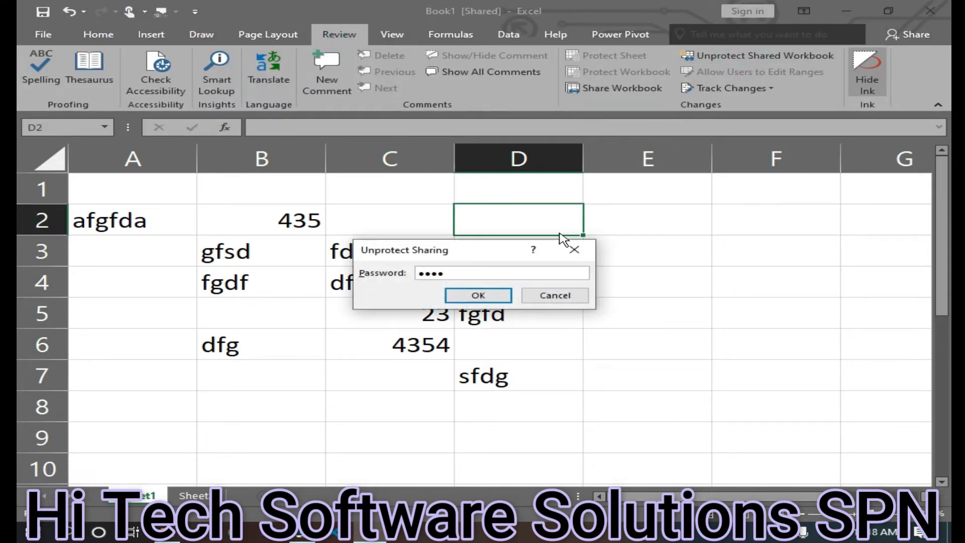
pyautogui.click(488, 295)
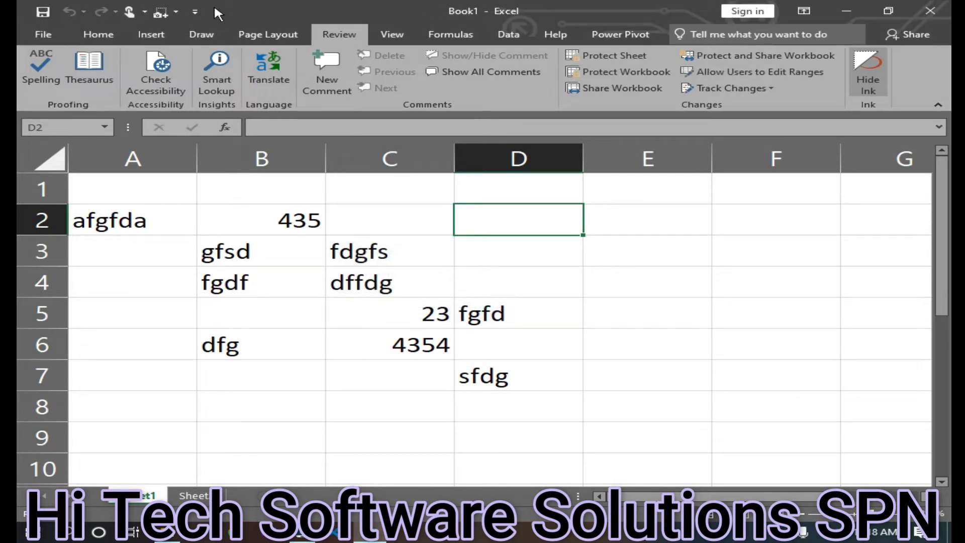
pyautogui.click(98, 34)
pyautogui.click(162, 33)
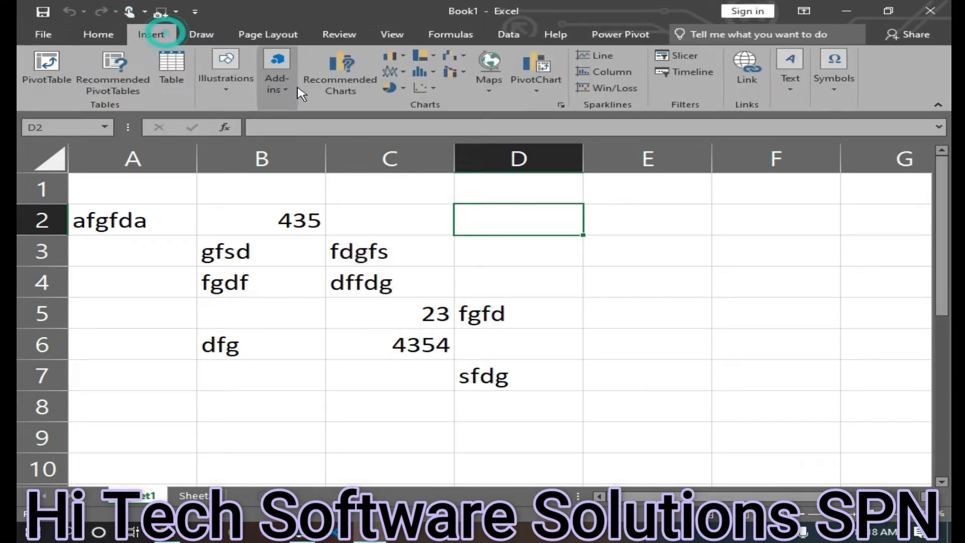
pyautogui.click(230, 93)
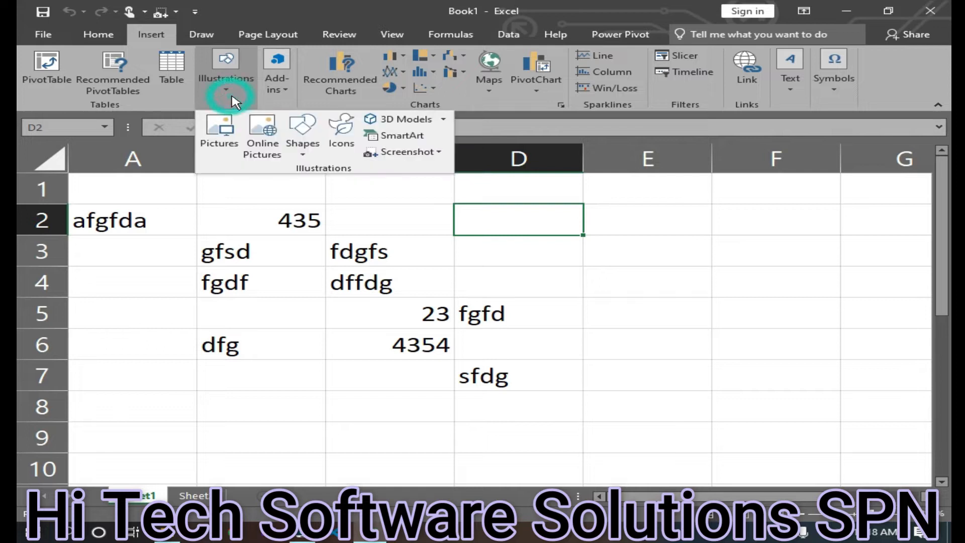
pyautogui.click(302, 131)
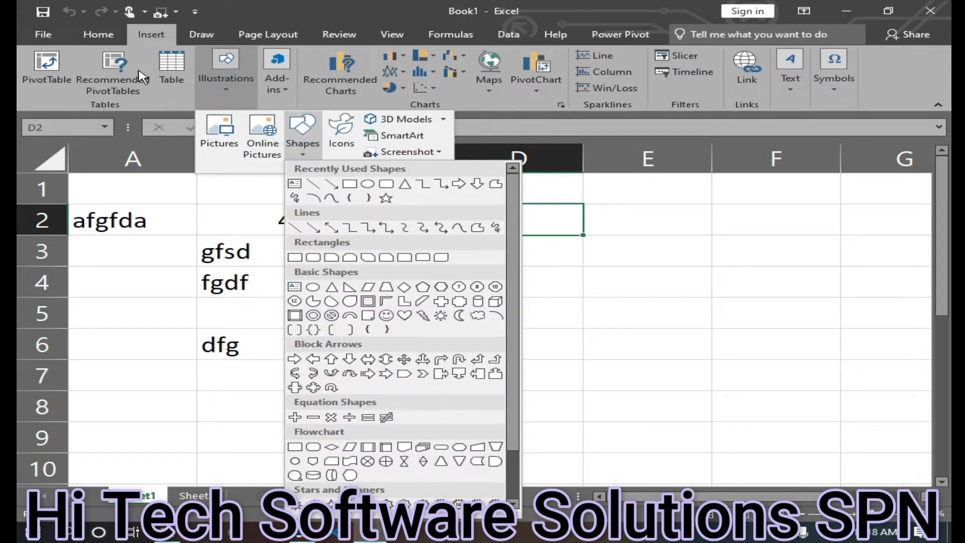
# Pick the pink pen and draw freehand ink strokes across the data on the sheet
pyautogui.click(202, 33)
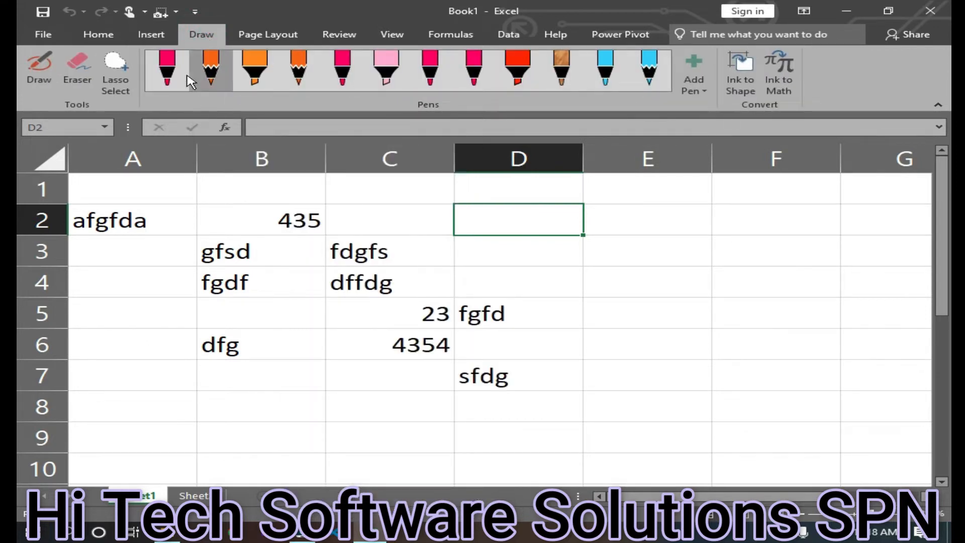
pyautogui.click(167, 68)
pyautogui.moveTo(371, 355)
pyautogui.mouseDown()
pyautogui.moveTo(556, 253)
pyautogui.moveTo(289, 314)
pyautogui.moveTo(301, 308)
pyautogui.mouseUp()
pyautogui.moveTo(236, 256); pyautogui.dragTo(324, 306)
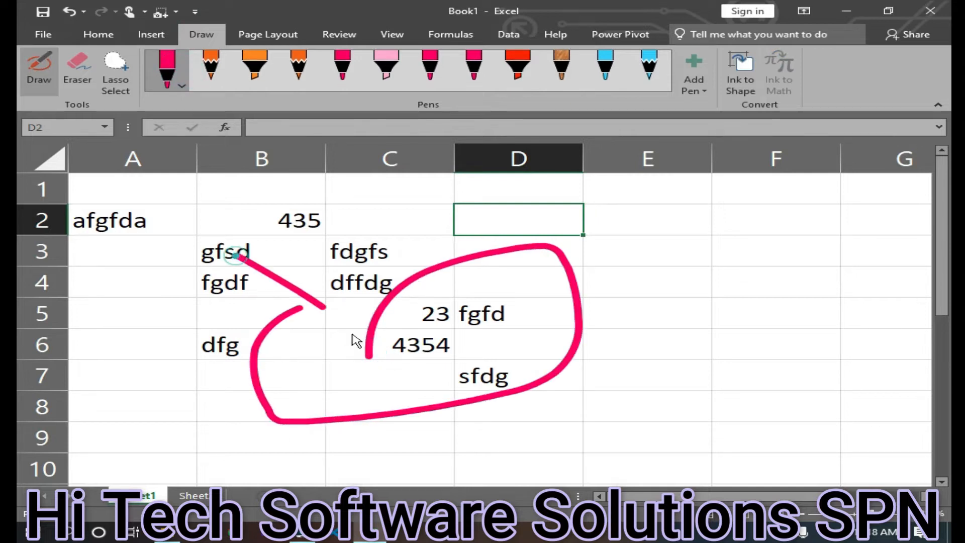
pyautogui.moveTo(356, 341); pyautogui.dragTo(394, 385)
pyautogui.moveTo(644, 359)
pyautogui.mouseDown()
pyautogui.moveTo(646, 299)
pyautogui.moveTo(601, 461)
pyautogui.moveTo(536, 280)
pyautogui.moveTo(423, 431)
pyautogui.moveTo(191, 384)
pyautogui.moveTo(234, 384)
pyautogui.mouseUp()
pyautogui.moveTo(123, 371)
pyautogui.mouseDown()
pyautogui.moveTo(225, 225)
pyautogui.moveTo(253, 322)
pyautogui.mouseUp()
pyautogui.moveTo(161, 309); pyautogui.dragTo(247, 298)
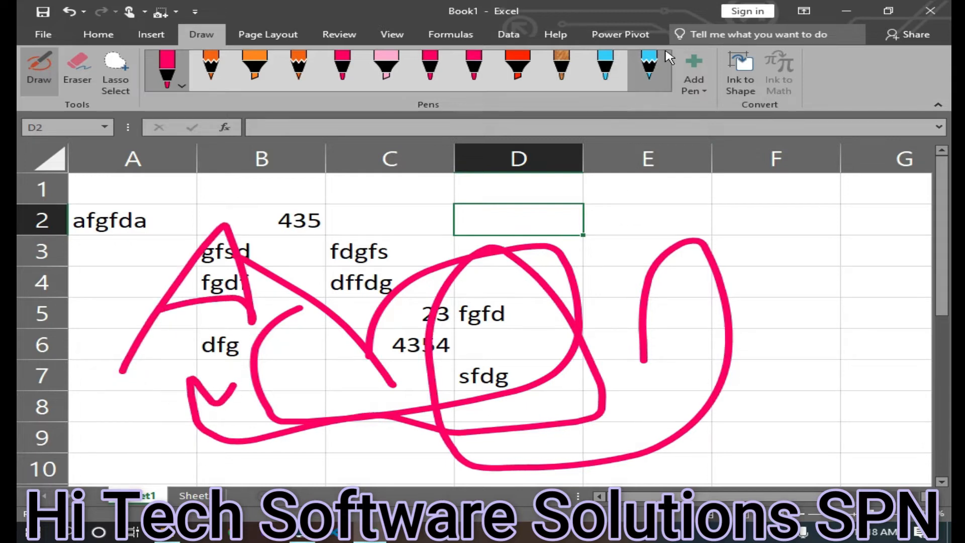
# Toggle Hide Ink repeatedly to hide and show the drawing, ending with it hidden
pyautogui.click(99, 35)
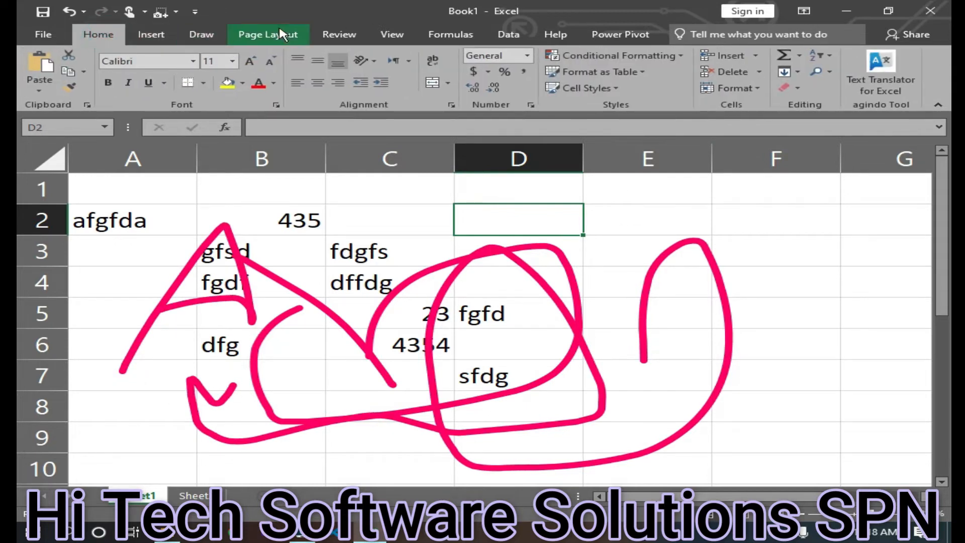
pyautogui.click(340, 34)
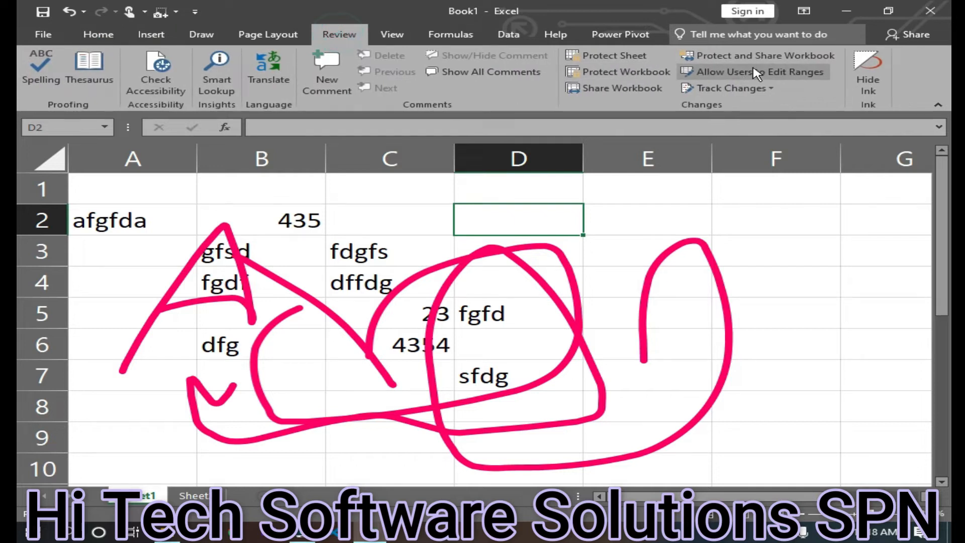
pyautogui.click(875, 85)
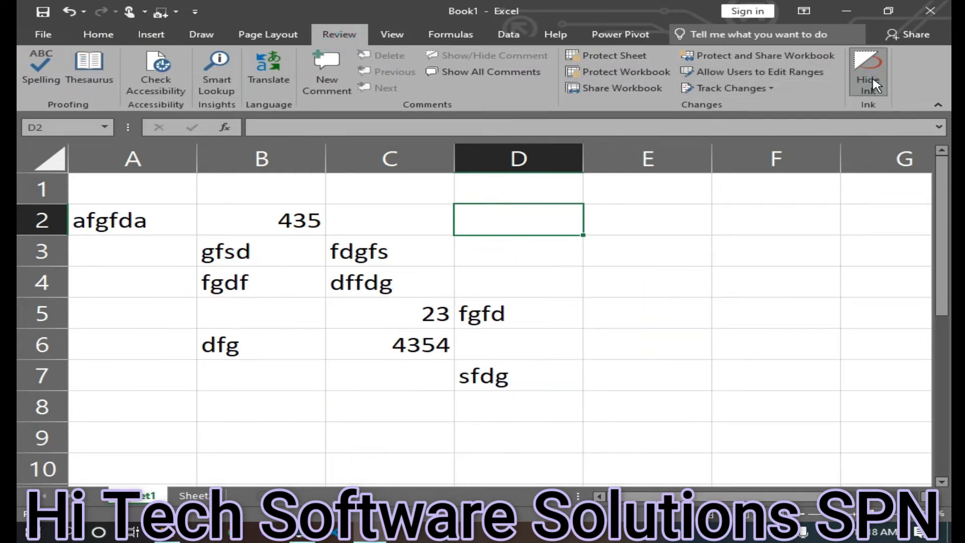
pyautogui.click(875, 85)
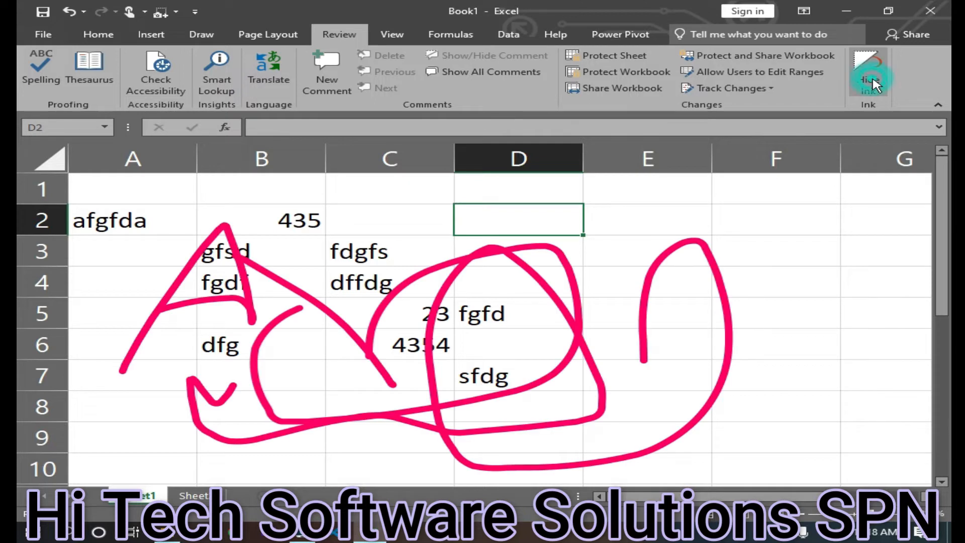
pyautogui.click(875, 85)
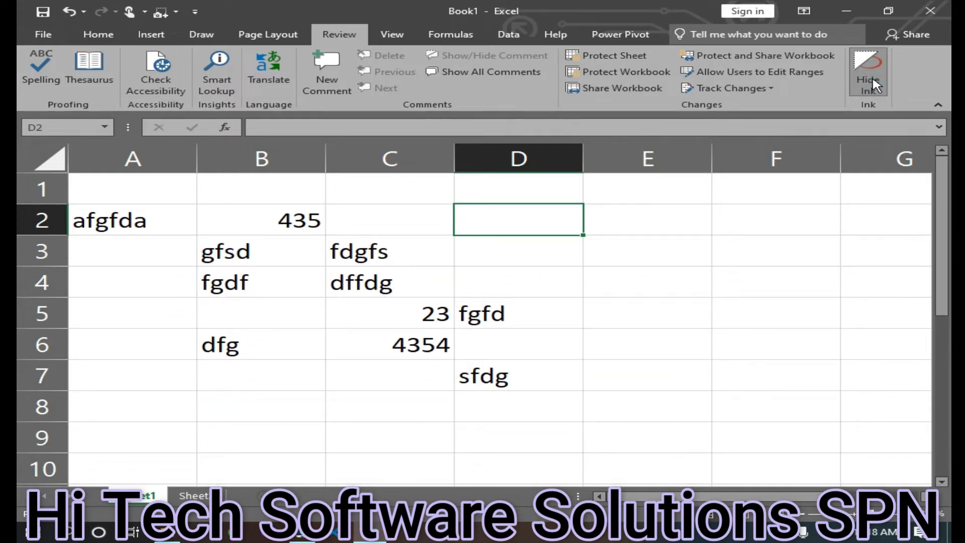
pyautogui.click(875, 85)
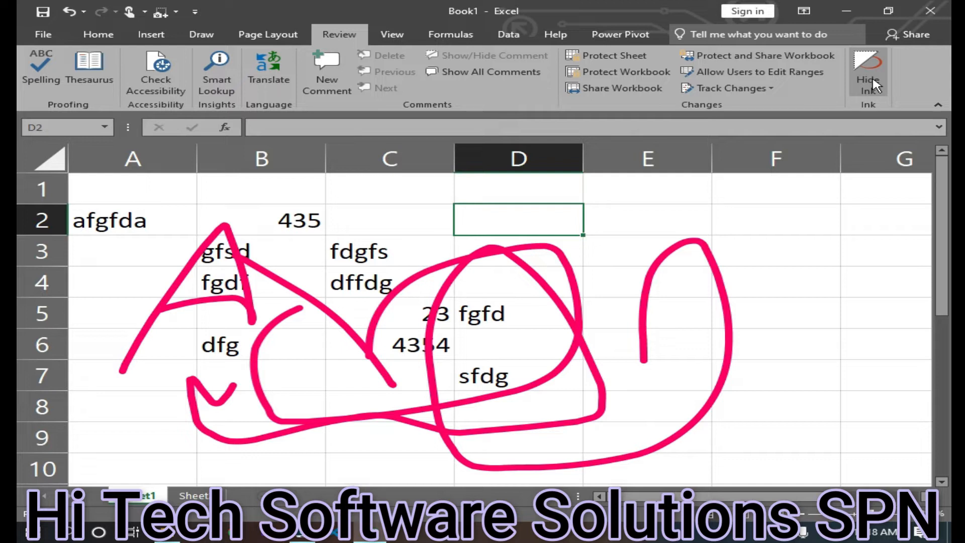
pyautogui.click(874, 85)
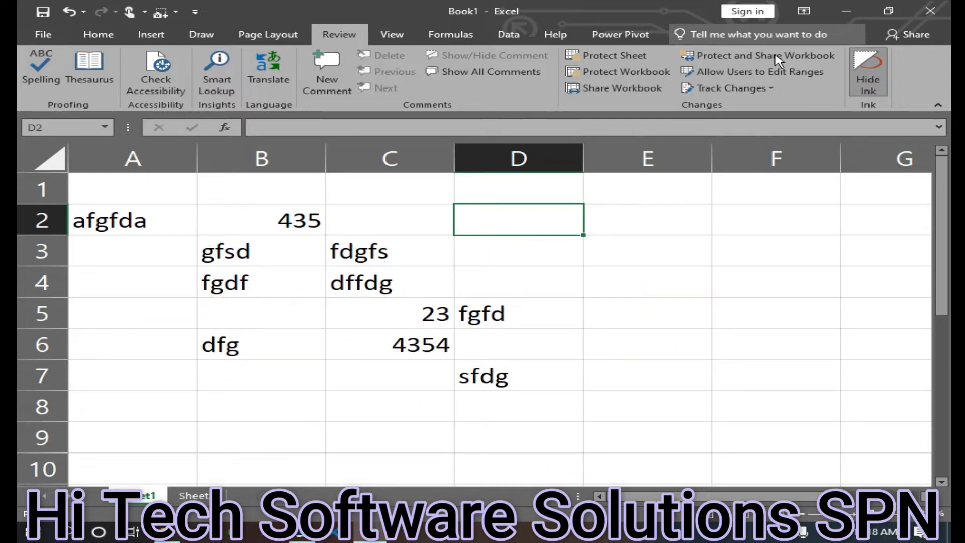
# Switch between Page Break Preview and Normal view to compare how the sheet is divided into pages
pyautogui.click(401, 49)
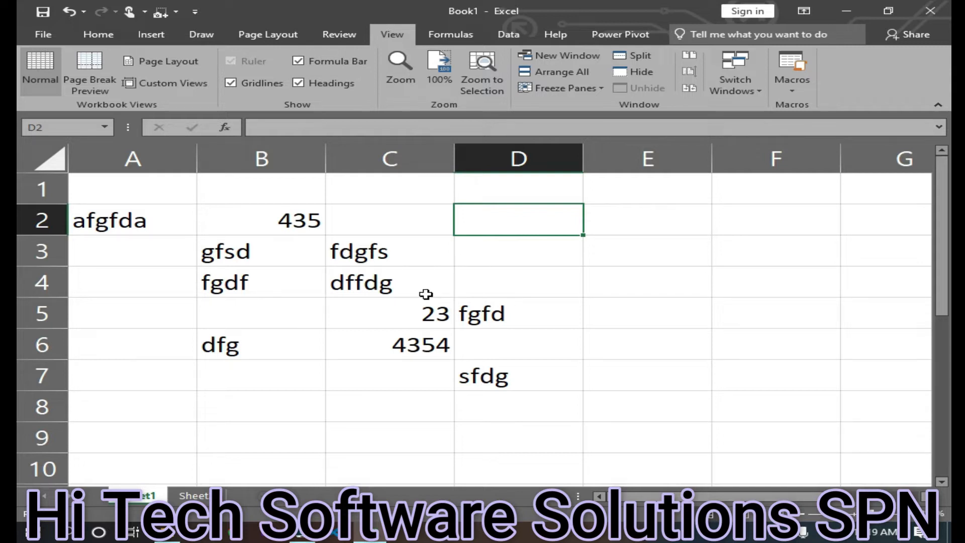
pyautogui.click(84, 73)
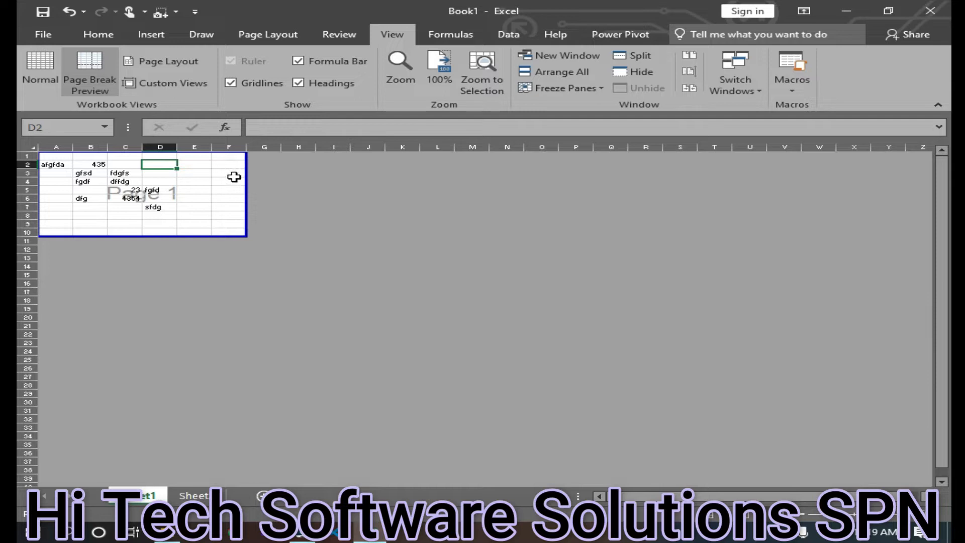
pyautogui.click(40, 69)
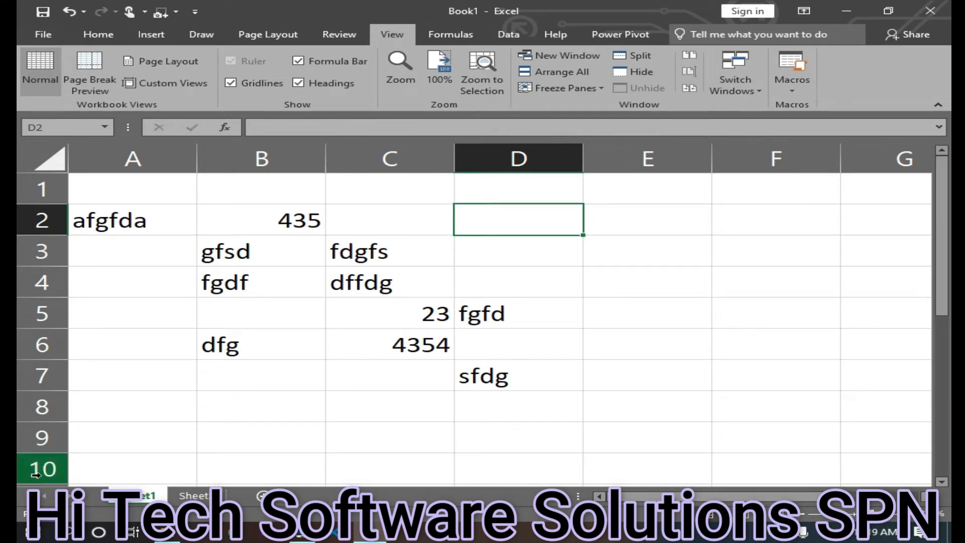
pyautogui.click(89, 75)
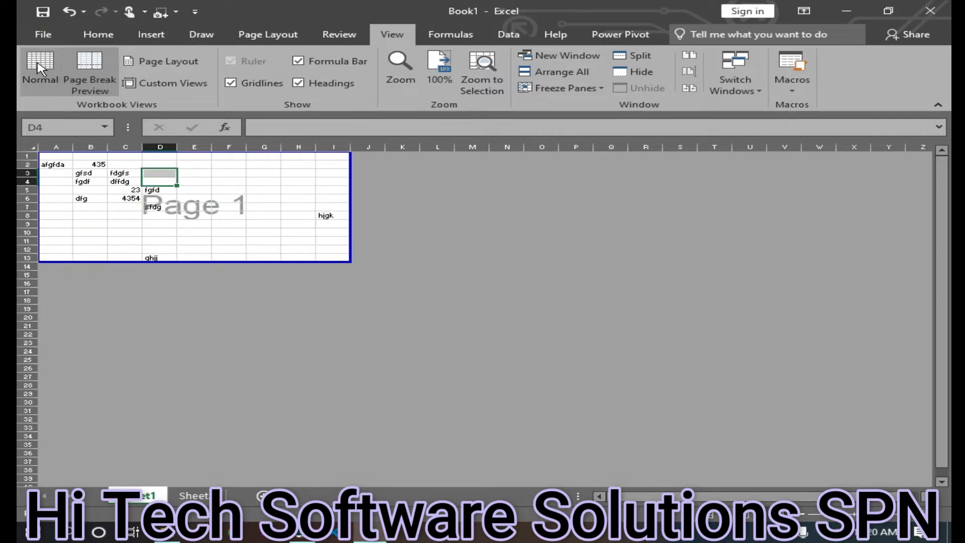
pyautogui.click(40, 67)
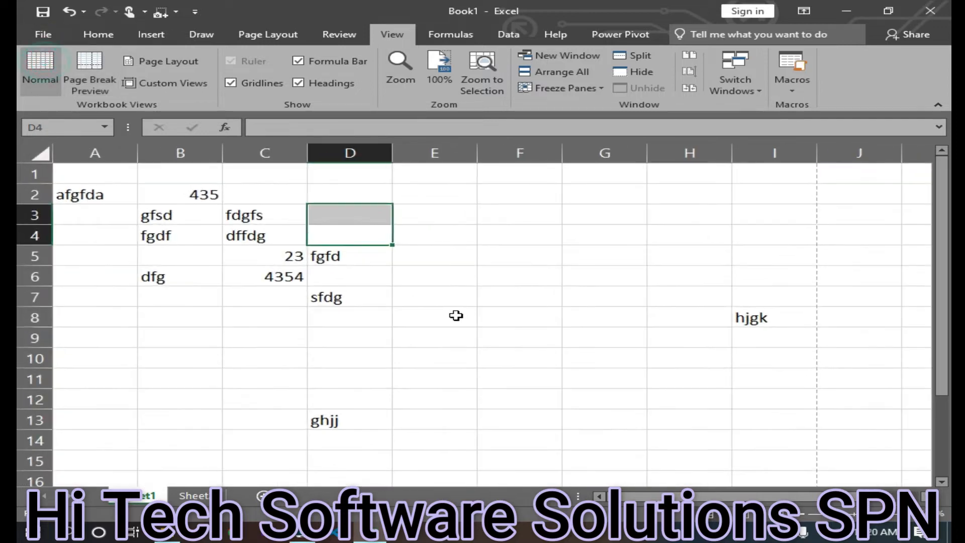
# Enter sample text ghxfgh in cell E45 and gfhfgh in cell E50
pyautogui.scroll(-7, 454, 322)
pyautogui.scroll(-5, 424, 337)
pyautogui.click(423, 338)
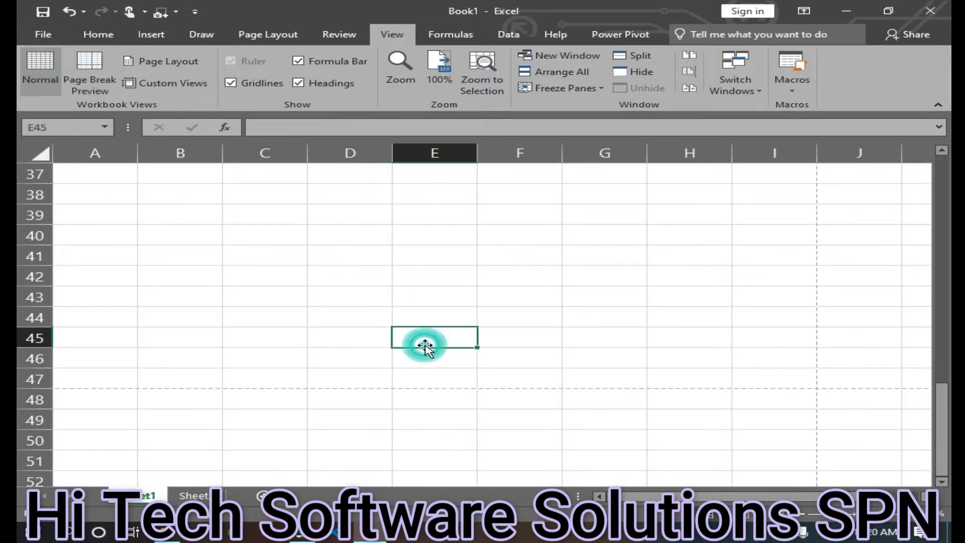
pyautogui.write('ghxfgh')
pyautogui.click(420, 446)
pyautogui.write('gfhfgh')
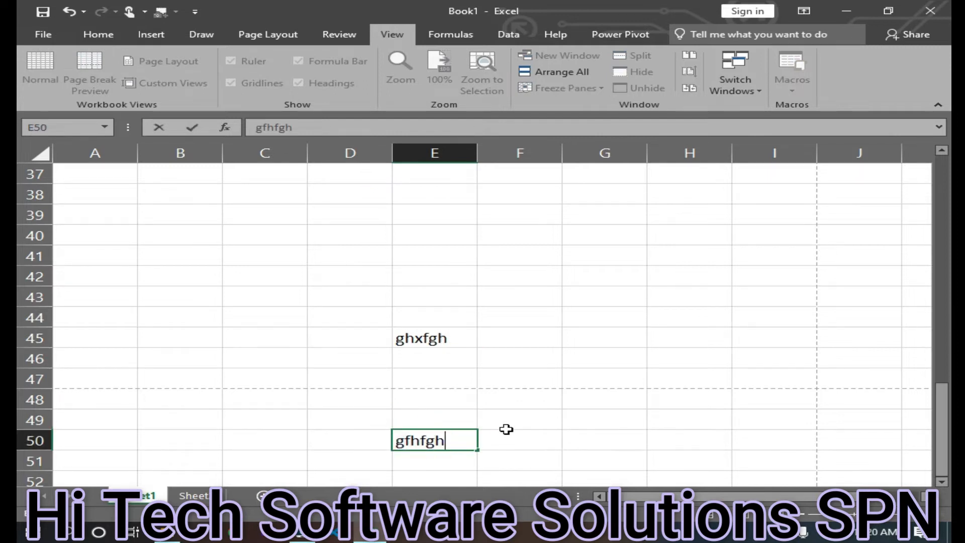
pyautogui.scroll(11, 506, 429)
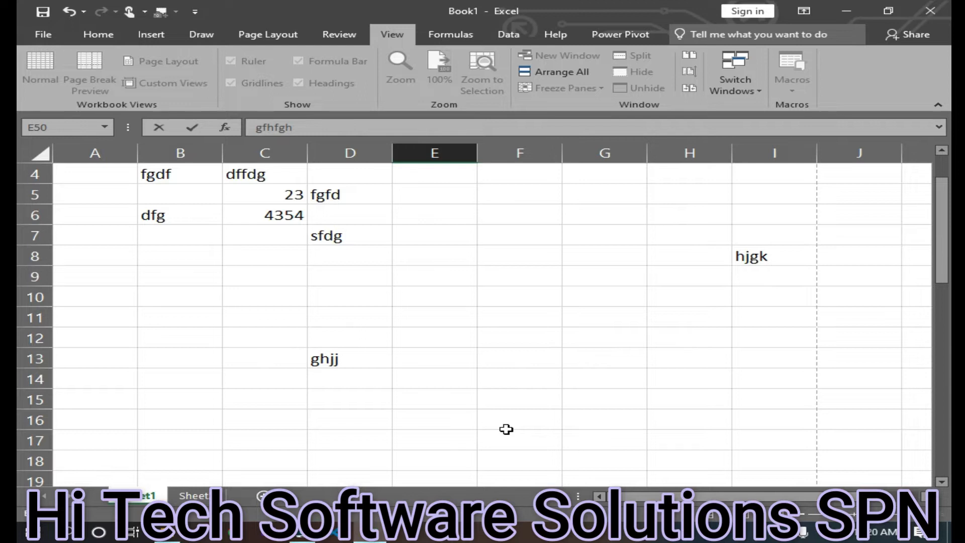
pyautogui.click(506, 428)
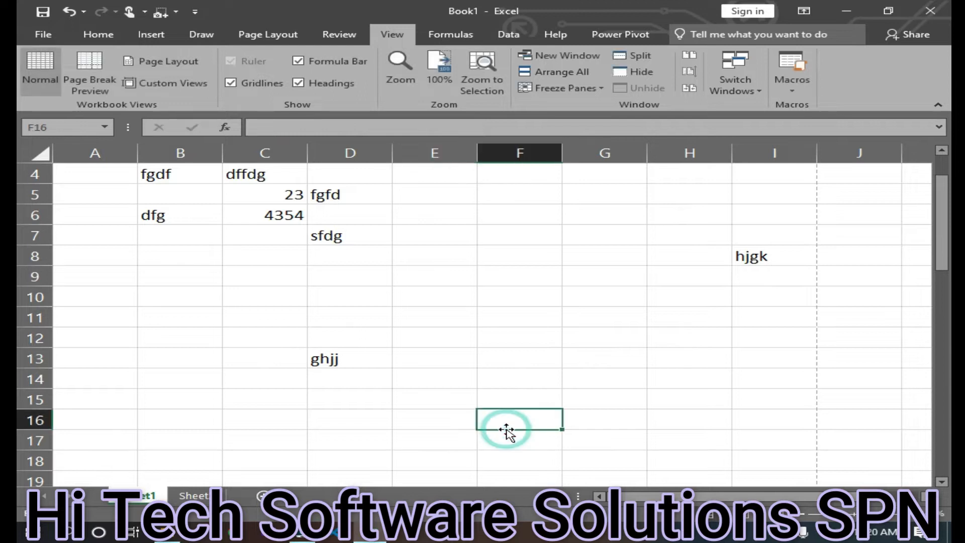
# Switch to Page Break Preview and set the page orientation to Landscape
pyautogui.click(97, 63)
pyautogui.scroll(-6, 201, 257)
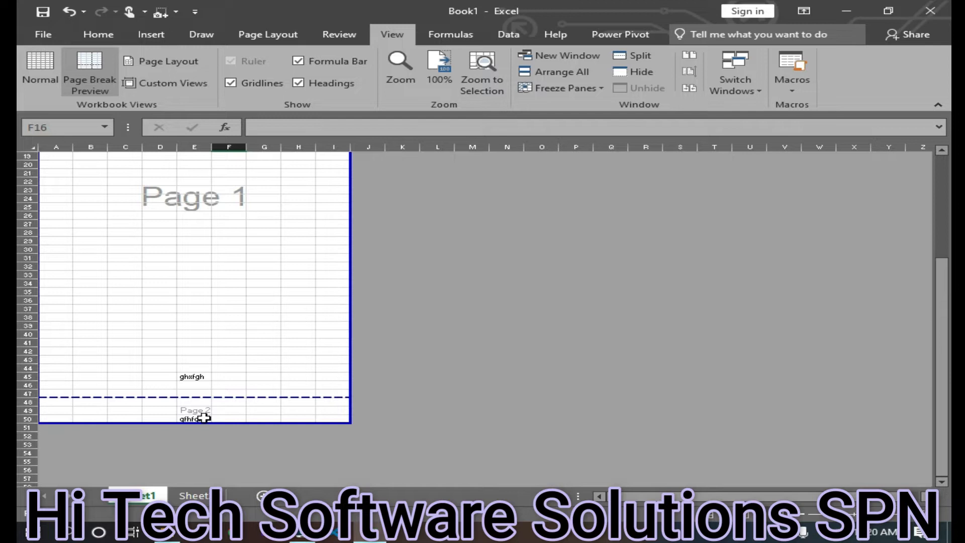
pyautogui.scroll(6, 215, 306)
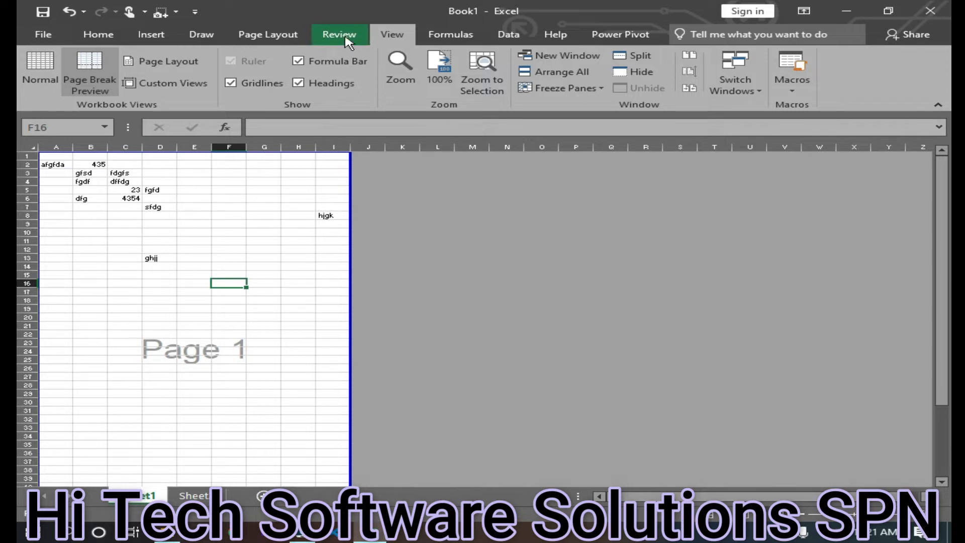
pyautogui.click(258, 26)
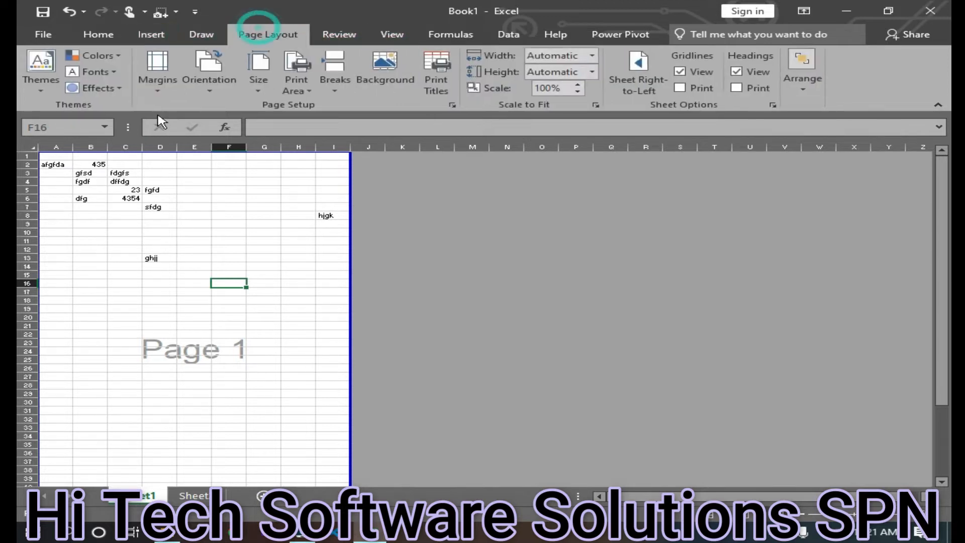
pyautogui.click(204, 75)
pyautogui.click(239, 144)
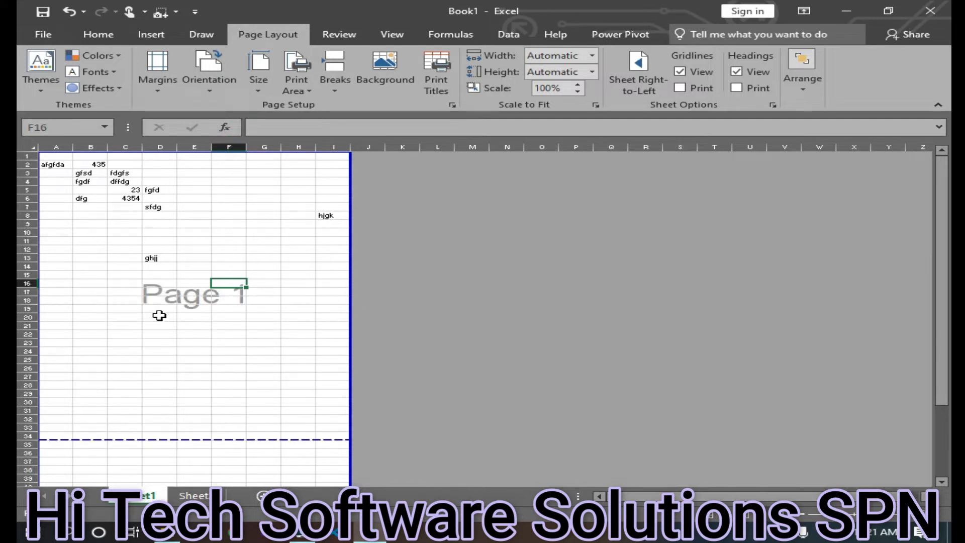
# Inspect the second page in Page Break Preview, then return to Normal view
pyautogui.scroll(-6, 159, 315)
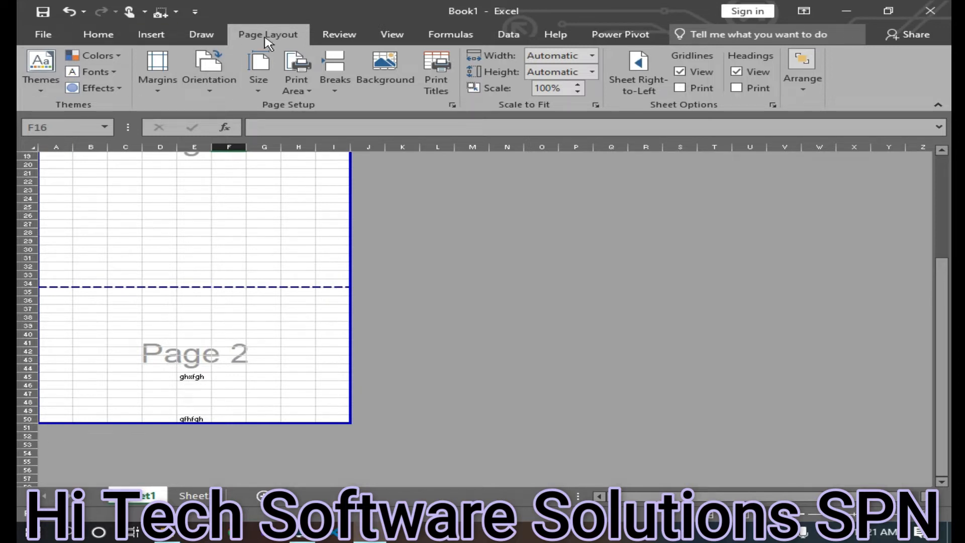
pyautogui.click(408, 37)
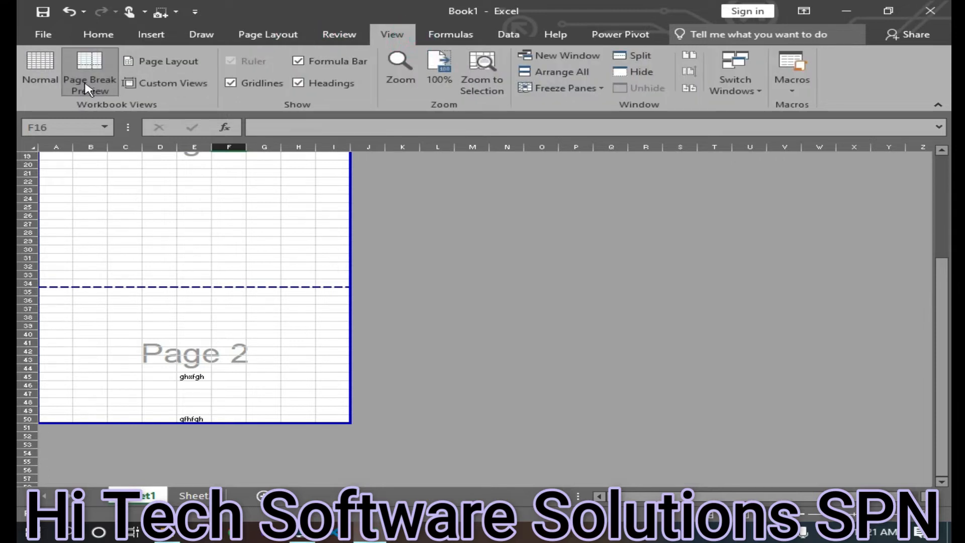
pyautogui.scroll(6, 265, 336)
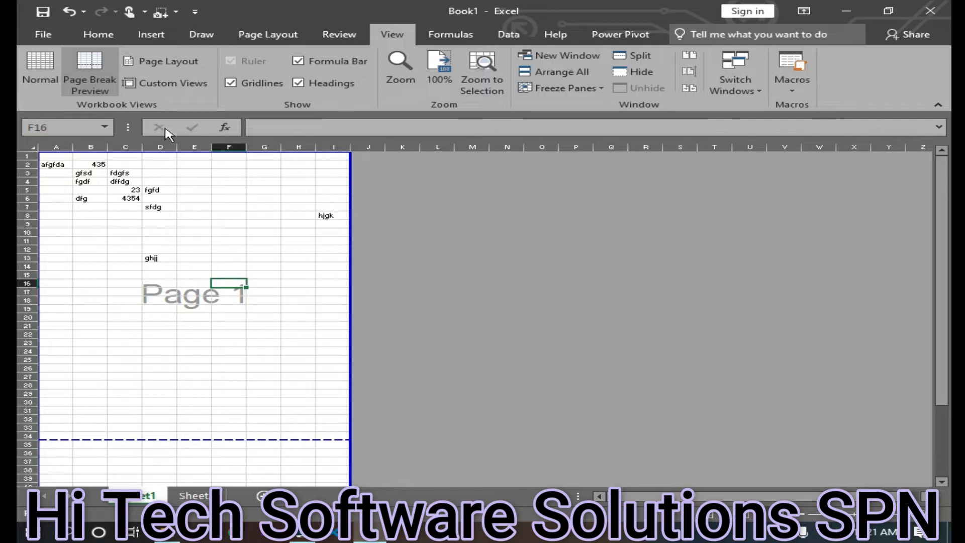
pyautogui.click(40, 68)
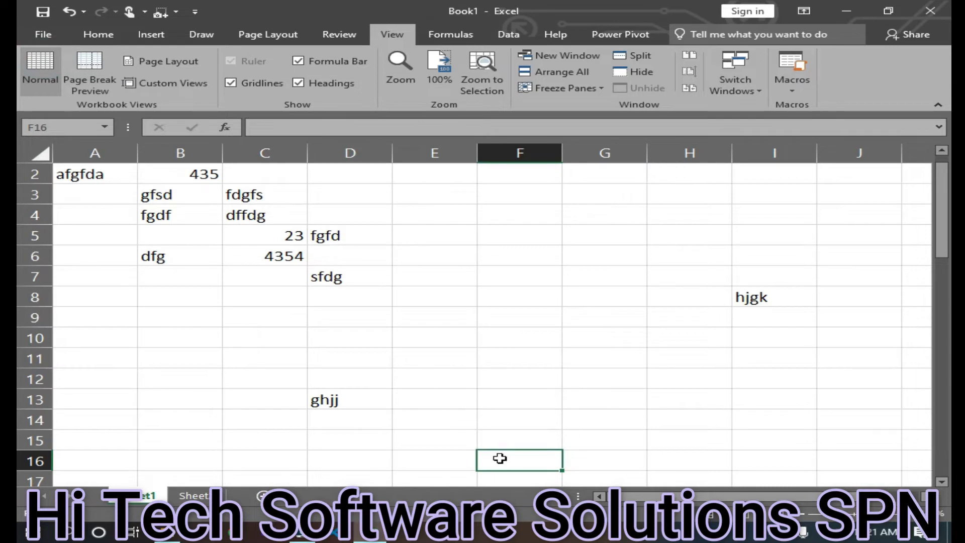
# Enter sample text yduy, gtuj and fgjf in cells K9, K12 and K15
pyautogui.moveTo(718, 497); pyautogui.dragTo(736, 496)
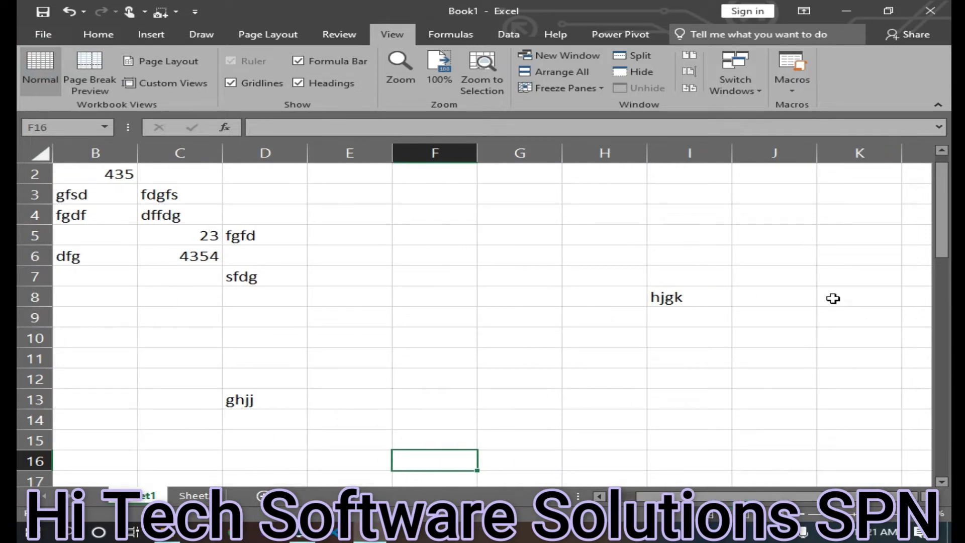
pyautogui.click(824, 314)
pyautogui.write('yduy')
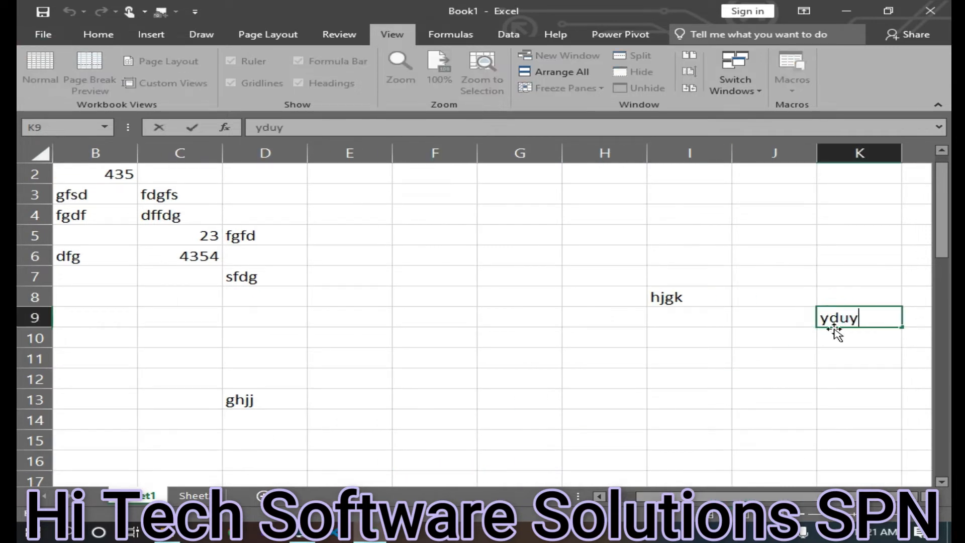
pyautogui.click(864, 379)
pyautogui.write('gtuj')
pyautogui.click(883, 440)
pyautogui.write('fgjf')
# Enter sample text fff in L4, yiufyiu in M8, fiuf in N9, ff in N11 and fghjk in O9
pyautogui.click(907, 215)
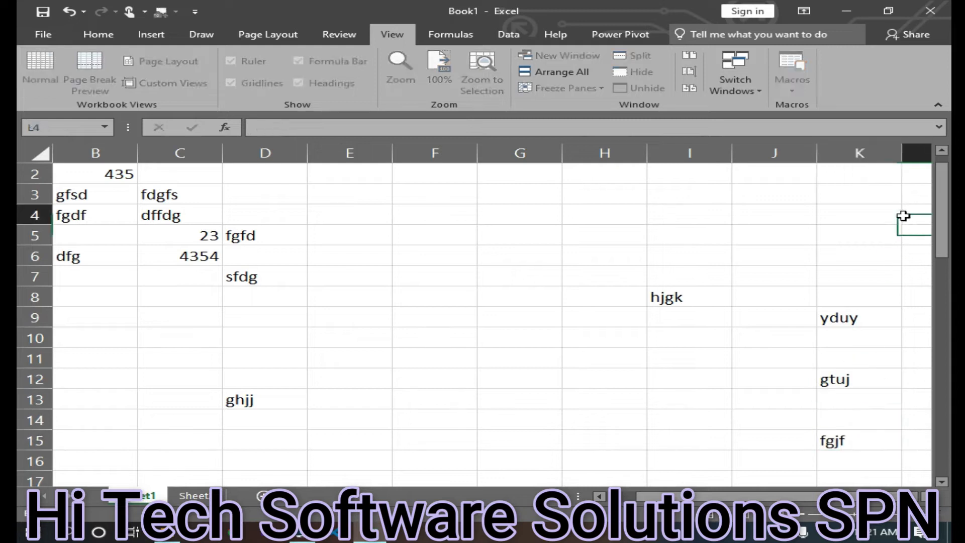
pyautogui.write('fff')
pyautogui.click(924, 297)
pyautogui.write('yiufyiu')
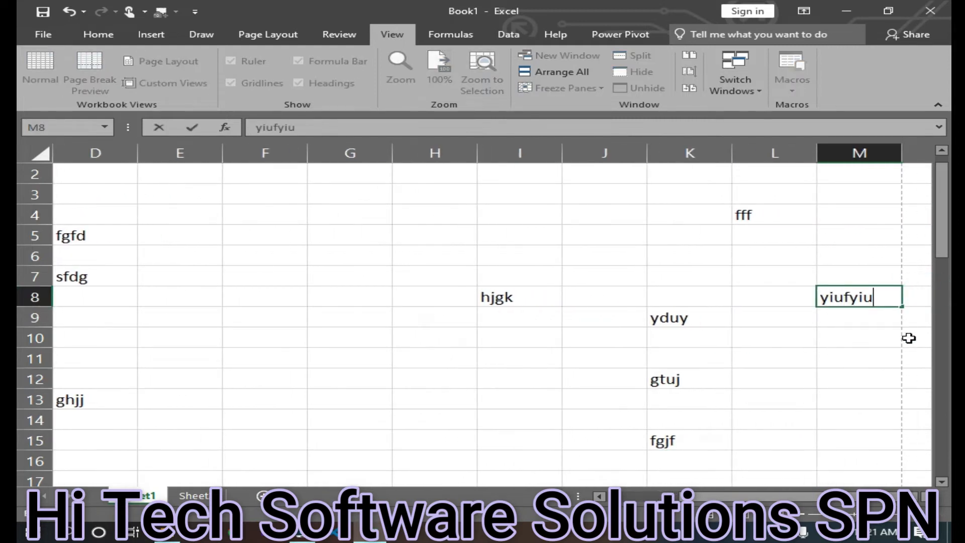
pyautogui.click(921, 322)
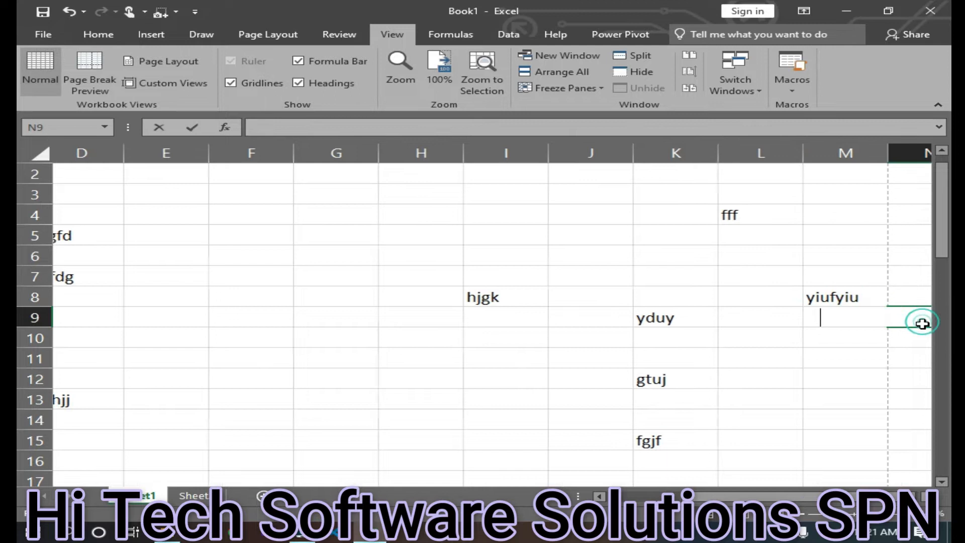
pyautogui.write('fiuf')
pyautogui.click(854, 354)
pyautogui.write('ff')
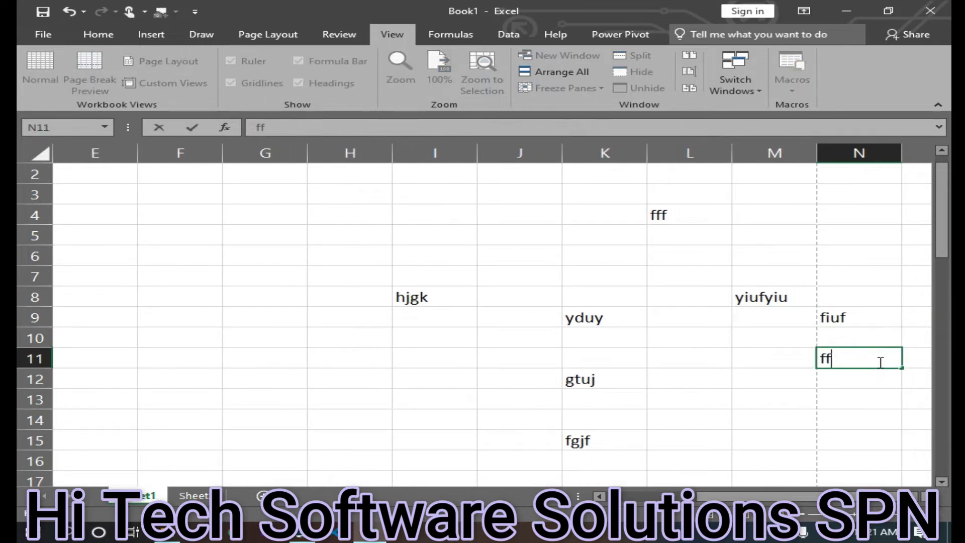
pyautogui.click(908, 316)
pyautogui.write('fghjk')
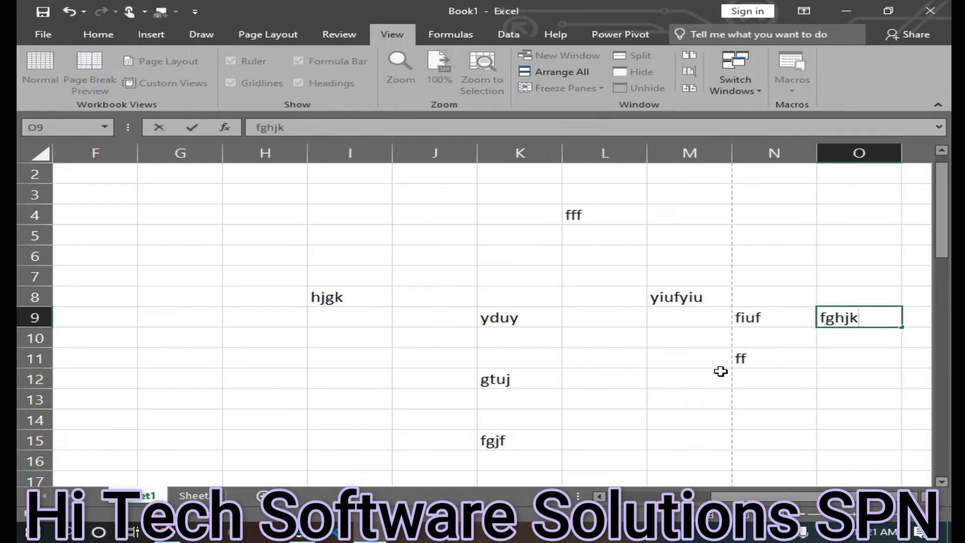
pyautogui.click(351, 276)
# Review the page breaks in Page Break Preview and set the page orientation to Portrait
pyautogui.click(90, 71)
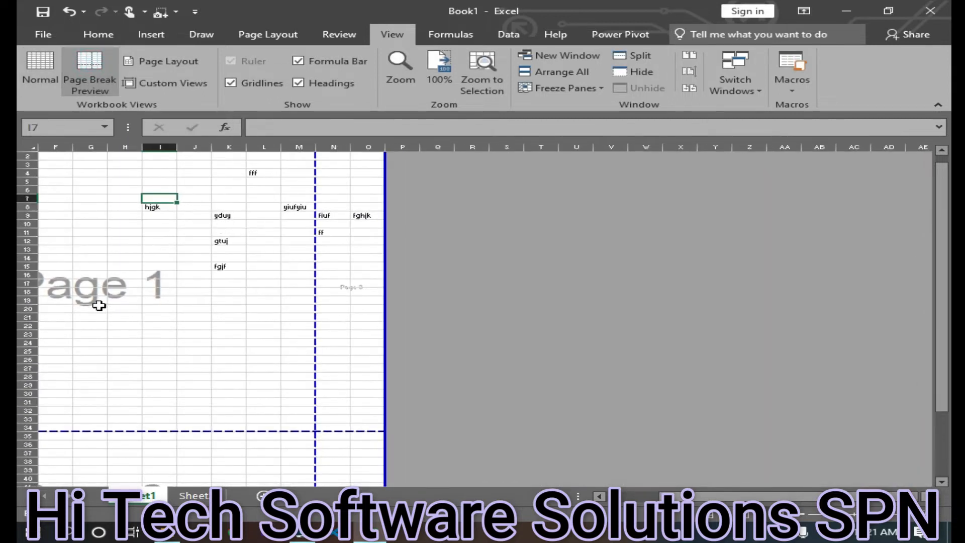
pyautogui.scroll(-4, 151, 362)
pyautogui.scroll(4, 293, 307)
pyautogui.scroll(-3, 364, 462)
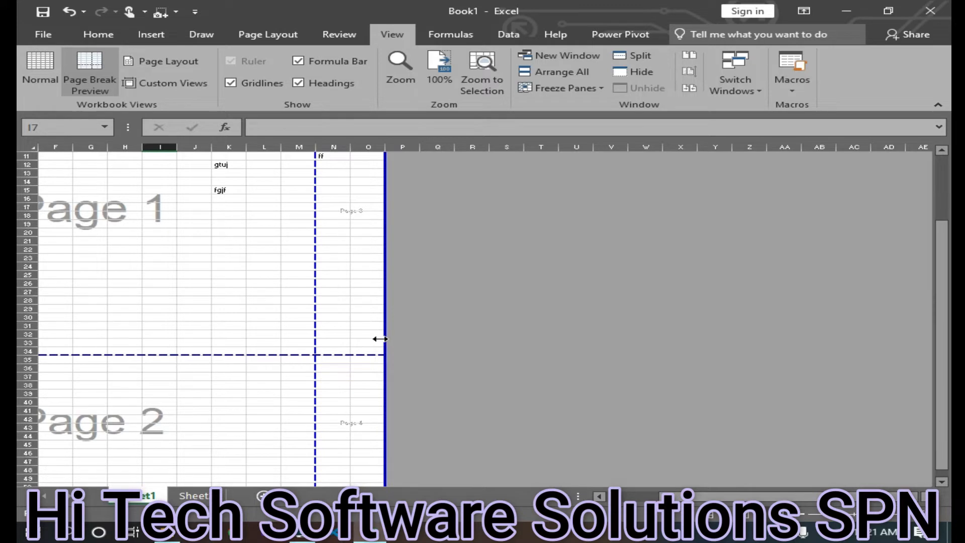
pyautogui.scroll(4, 386, 251)
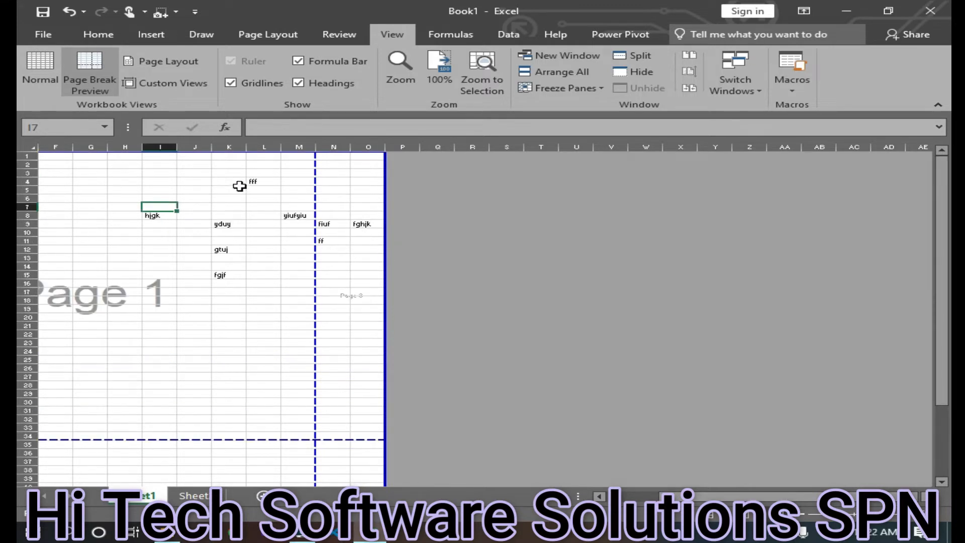
pyautogui.click(98, 34)
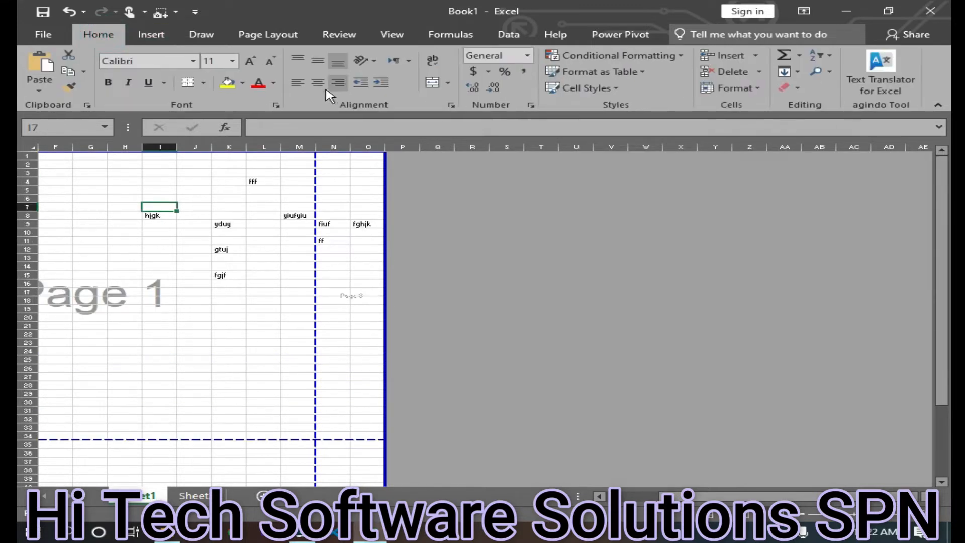
pyautogui.click(258, 35)
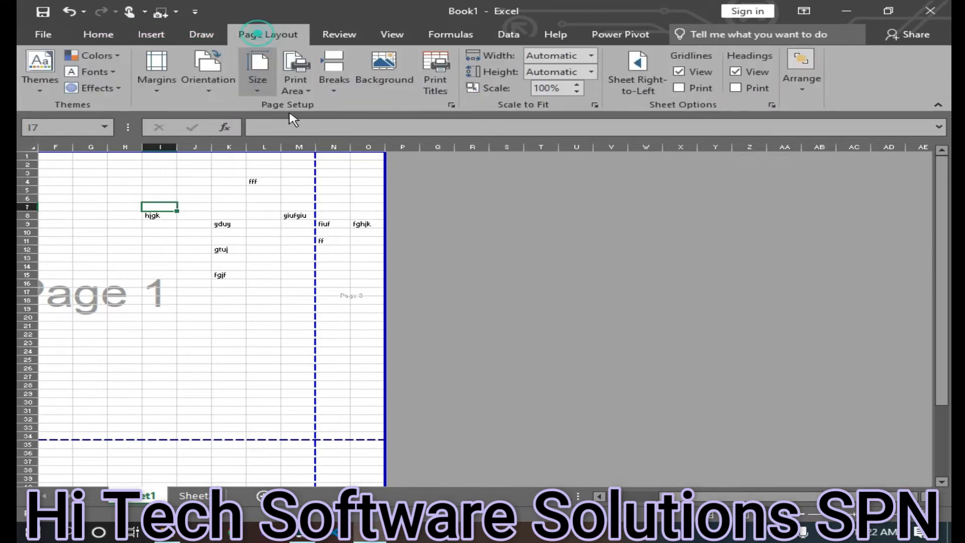
pyautogui.click(207, 83)
pyautogui.click(229, 121)
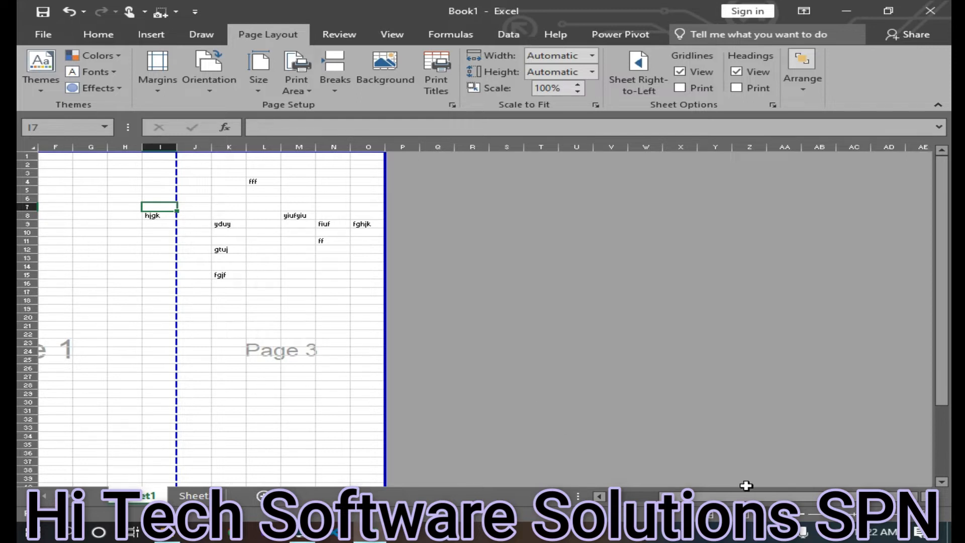
pyautogui.moveTo(746, 495); pyautogui.dragTo(716, 495)
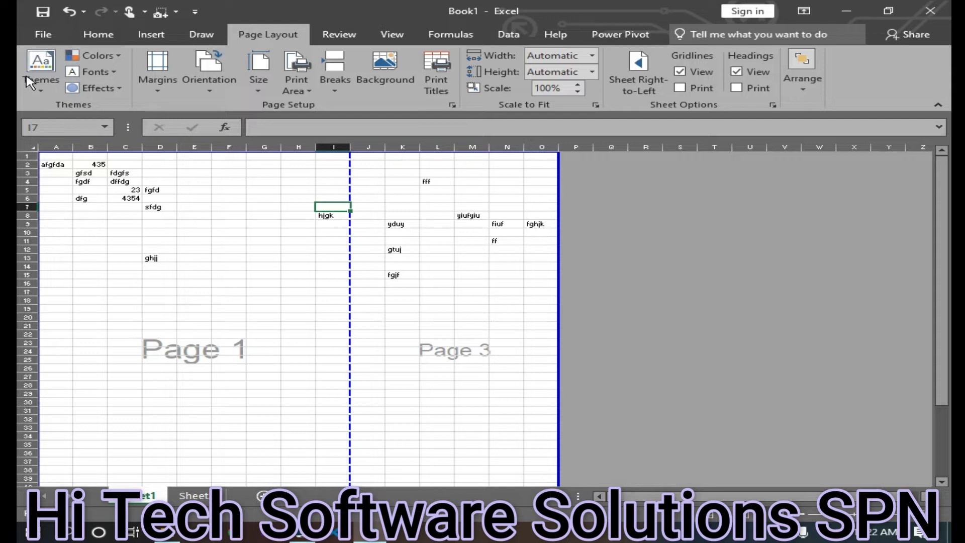
# Return to Normal view and look across the columns of entered data
pyautogui.click(98, 34)
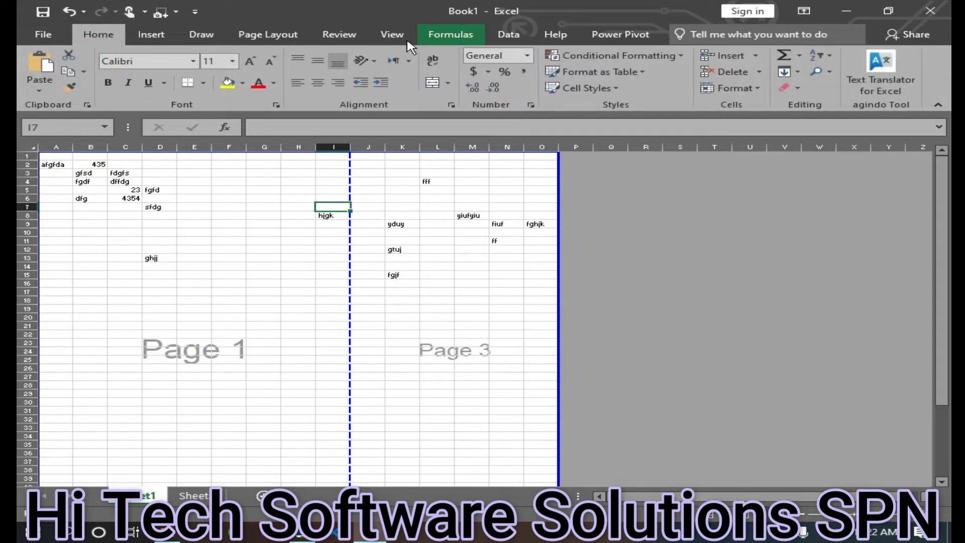
pyautogui.click(390, 36)
pyautogui.click(40, 65)
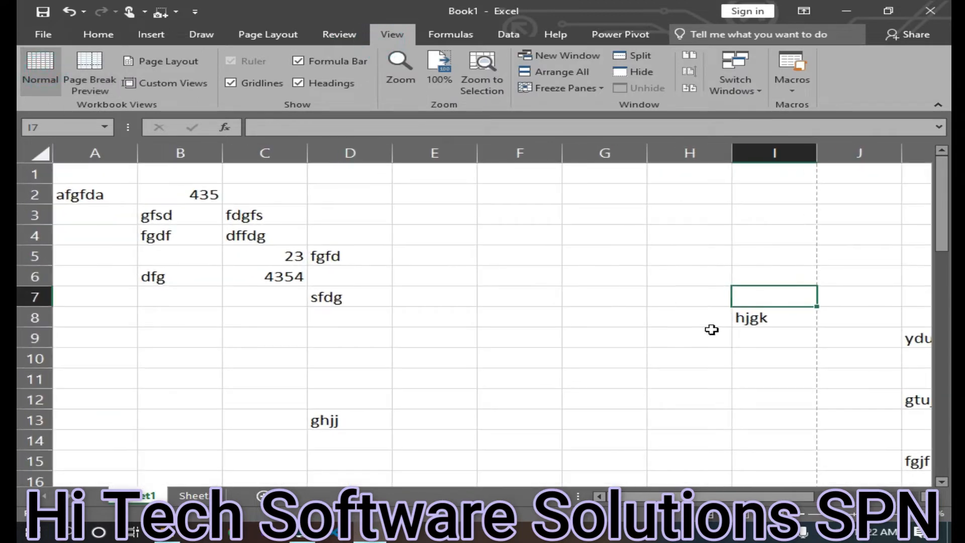
pyautogui.moveTo(739, 496); pyautogui.dragTo(879, 485)
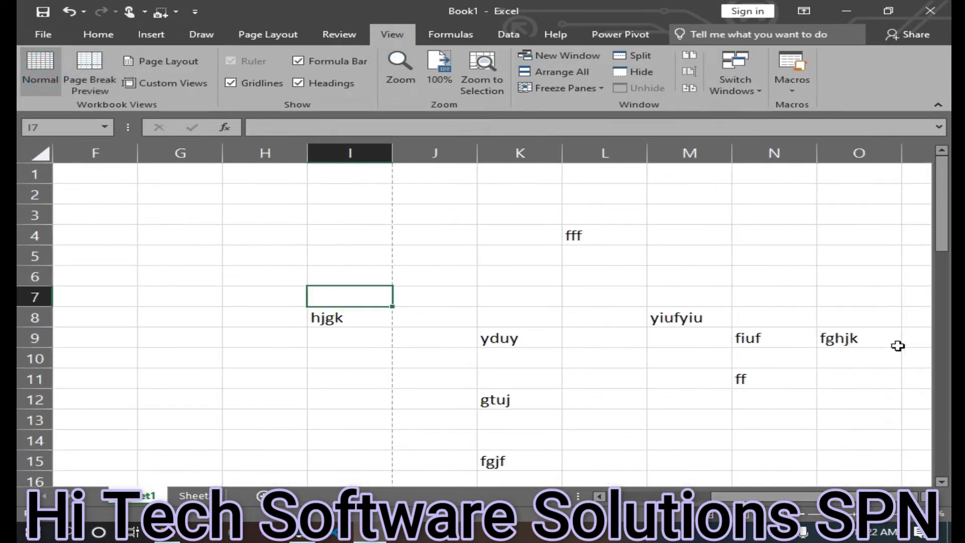
pyautogui.click(913, 336)
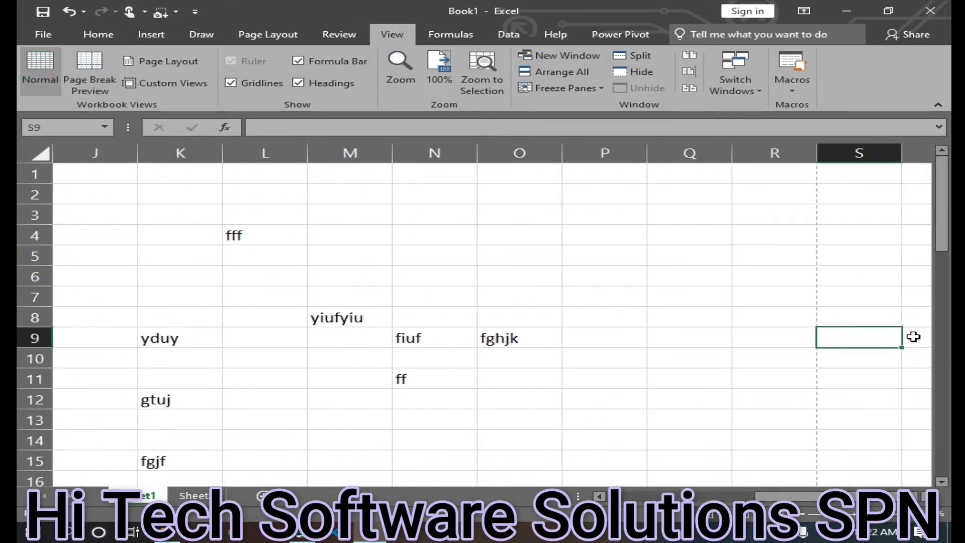
# Enter the sample text dsfgadsfg in cell R9
pyautogui.click(796, 338)
pyautogui.write('dsfgadsfg')
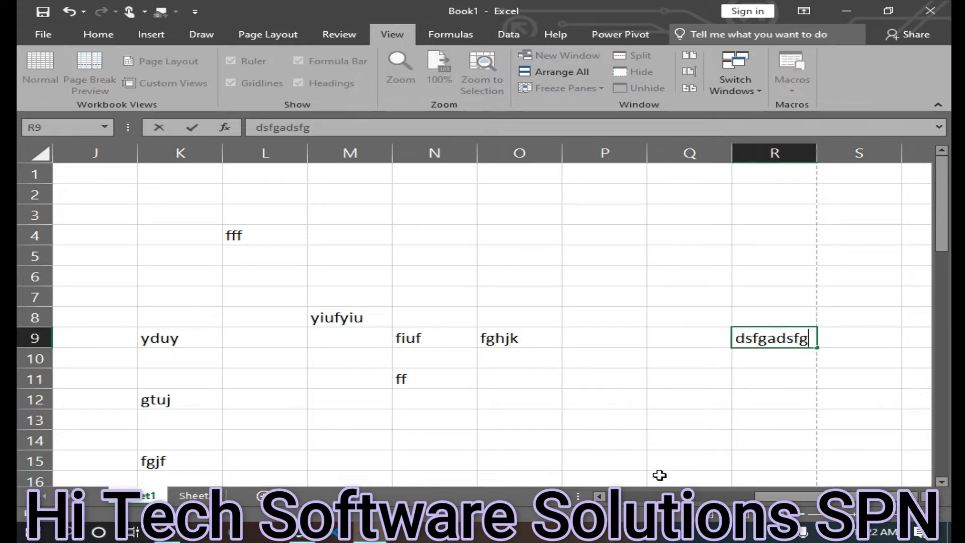
pyautogui.click(615, 415)
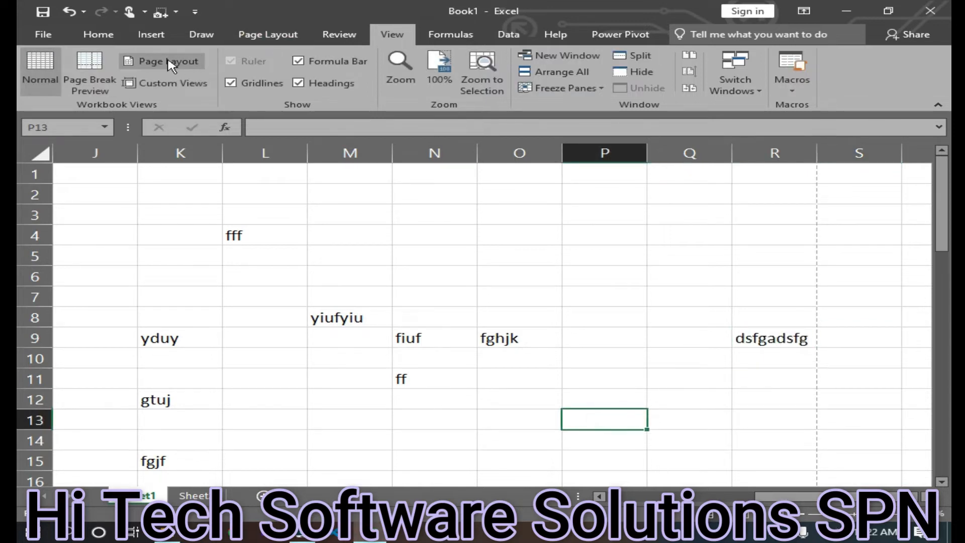
# Review the page breaks across the sheet in Page Break Preview, then return to Normal view
pyautogui.click(90, 76)
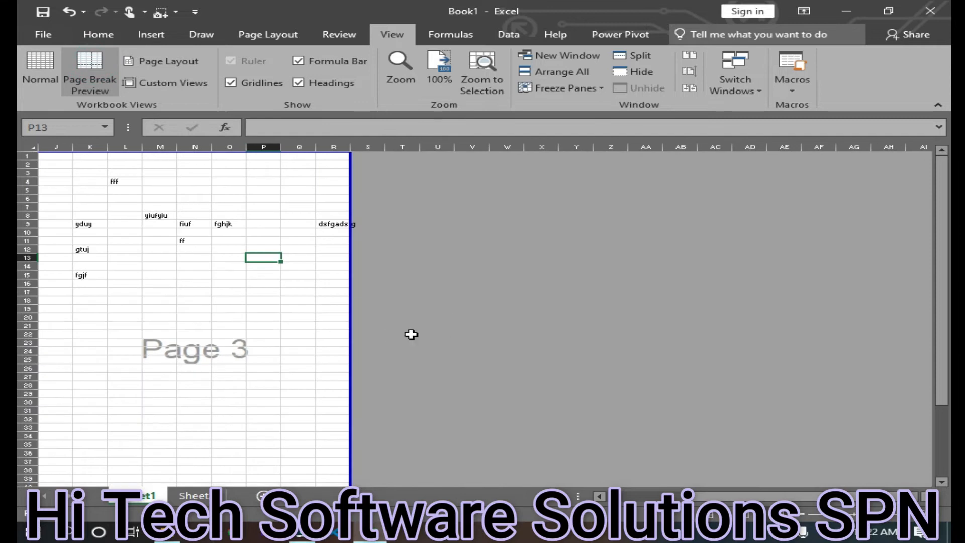
pyautogui.moveTo(740, 500); pyautogui.dragTo(646, 498)
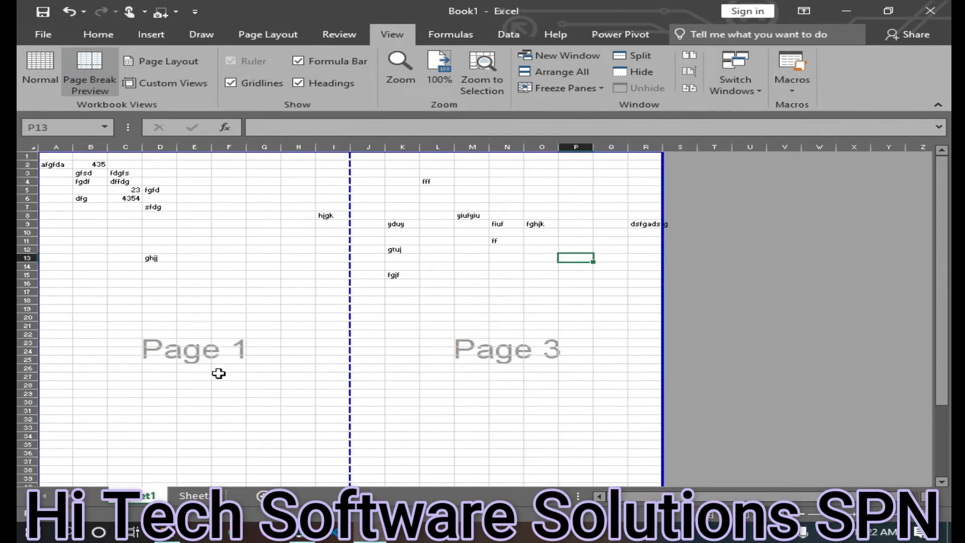
pyautogui.scroll(-5, 209, 371)
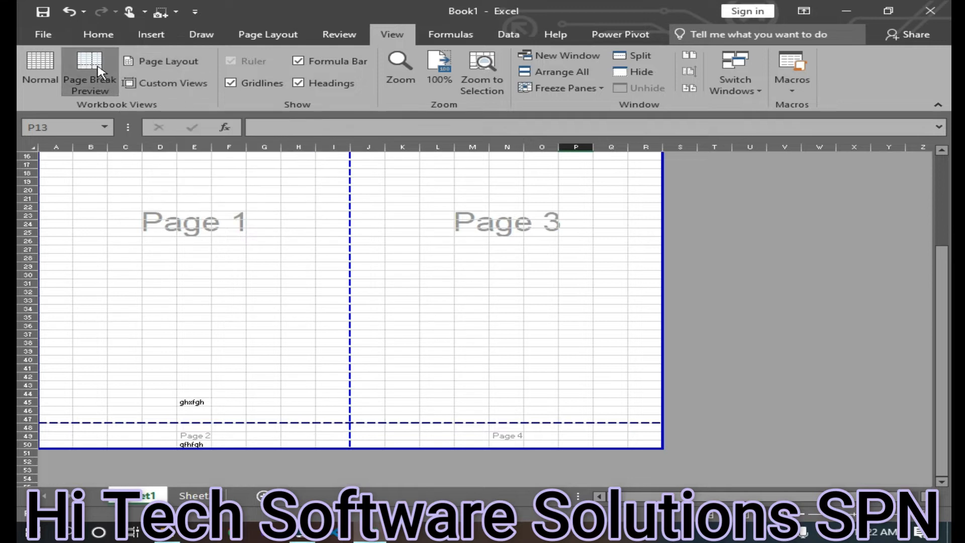
pyautogui.click(40, 65)
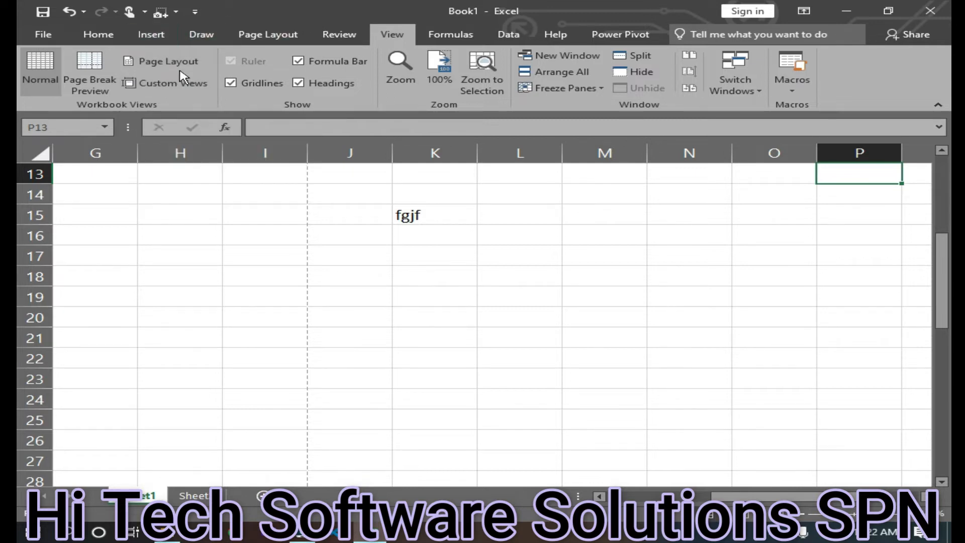
# Switch to Page Layout view and browse through the printed pages with their headers and footers
pyautogui.click(168, 61)
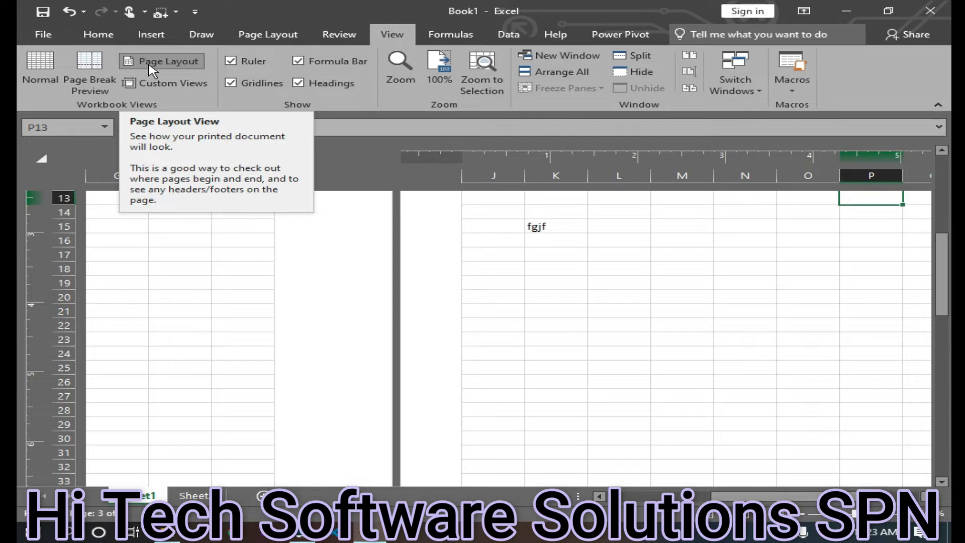
pyautogui.click(151, 70)
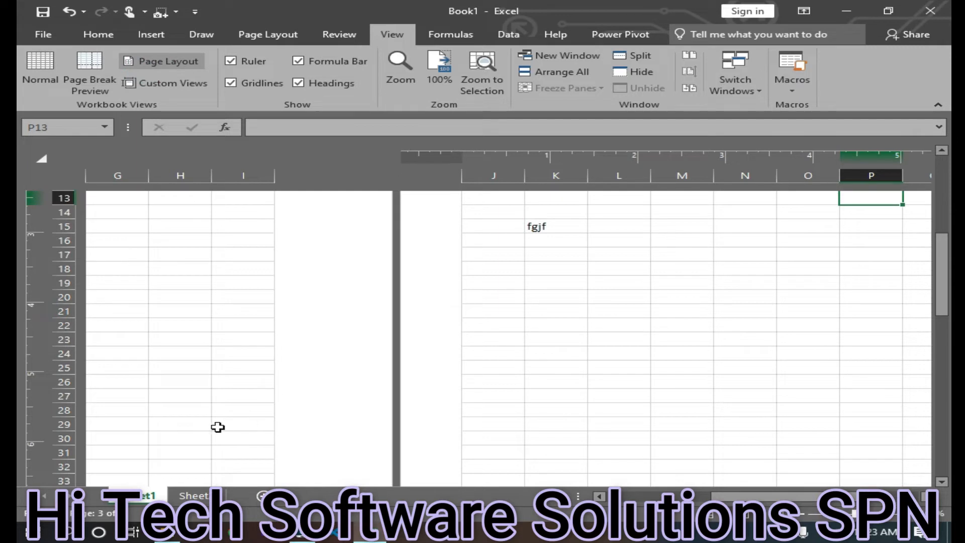
pyautogui.scroll(1, 335, 269)
pyautogui.scroll(3, 336, 270)
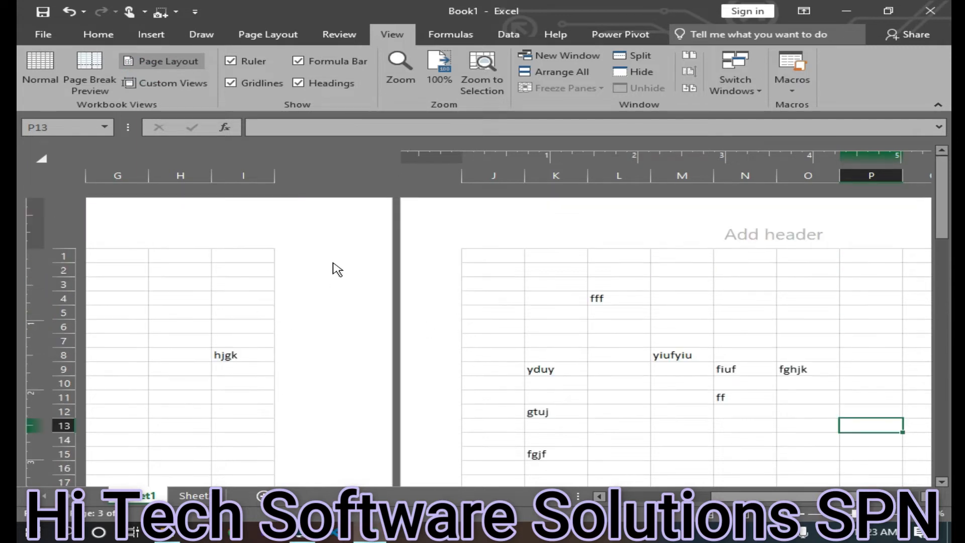
pyautogui.moveTo(754, 496); pyautogui.dragTo(648, 496)
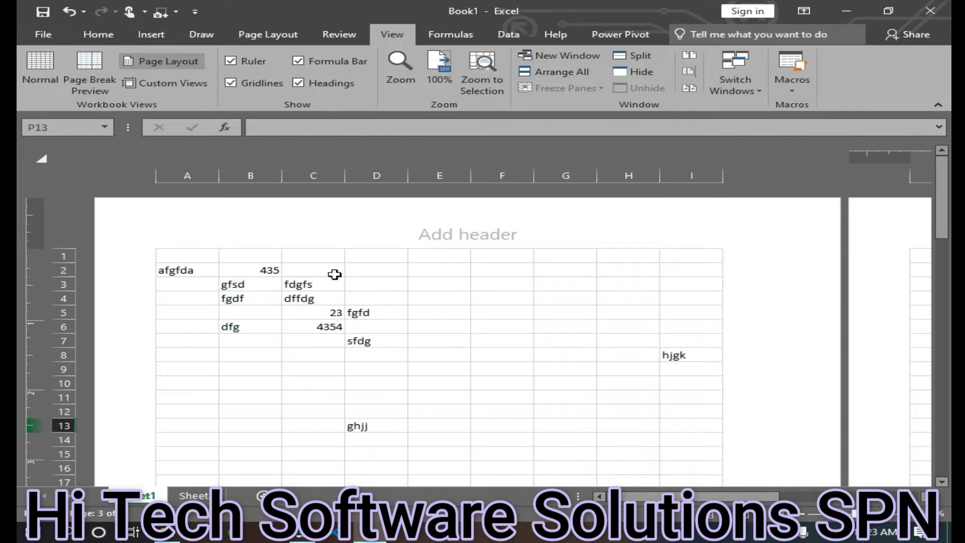
pyautogui.scroll(-9, 291, 332)
pyautogui.scroll(-4, 293, 337)
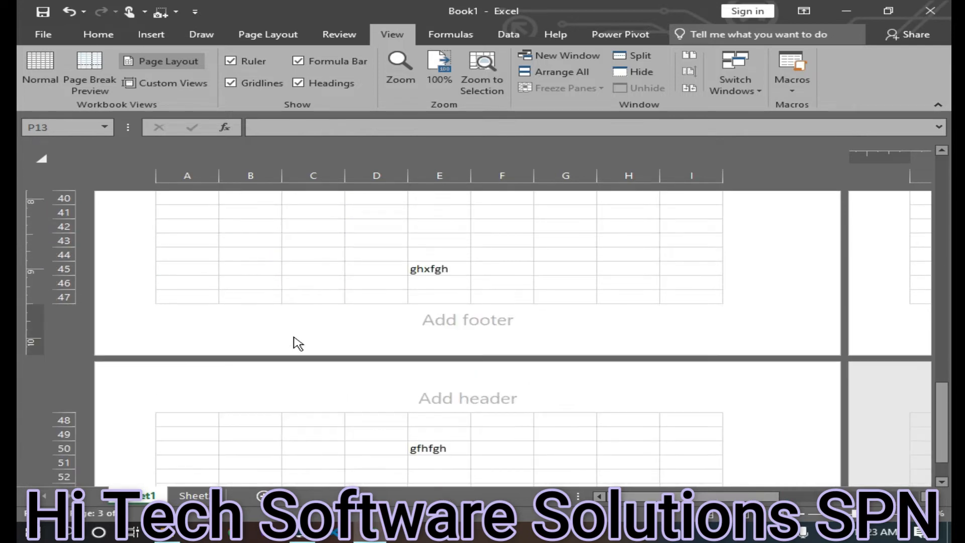
pyautogui.scroll(-6, 416, 337)
pyautogui.scroll(-4, 416, 378)
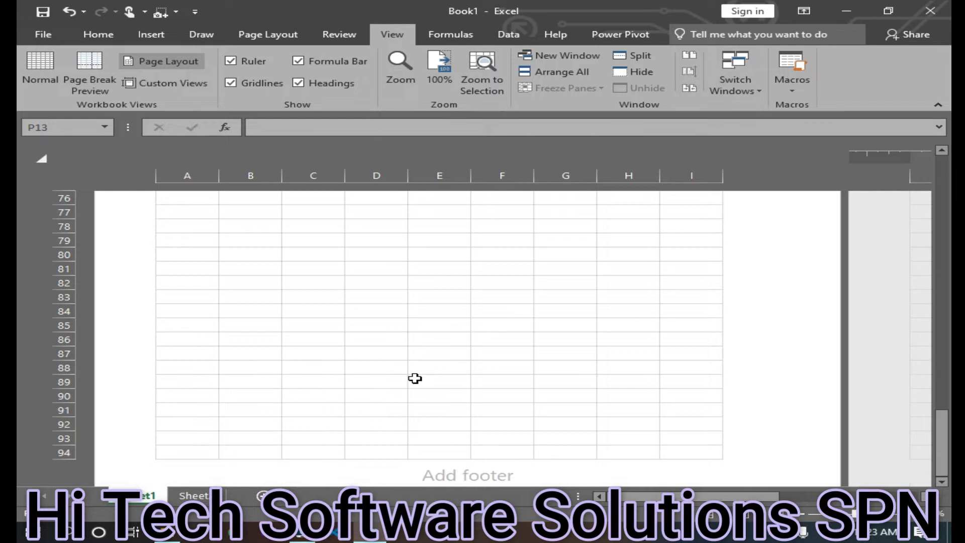
pyautogui.scroll(10, 414, 379)
pyautogui.scroll(5, 924, 91)
pyautogui.moveTo(676, 497); pyautogui.dragTo(814, 496)
pyautogui.scroll(6, 622, 221)
pyautogui.keyDown('ctrl'); pyautogui.scroll(-5, 400, 290); pyautogui.keyUp('ctrl')
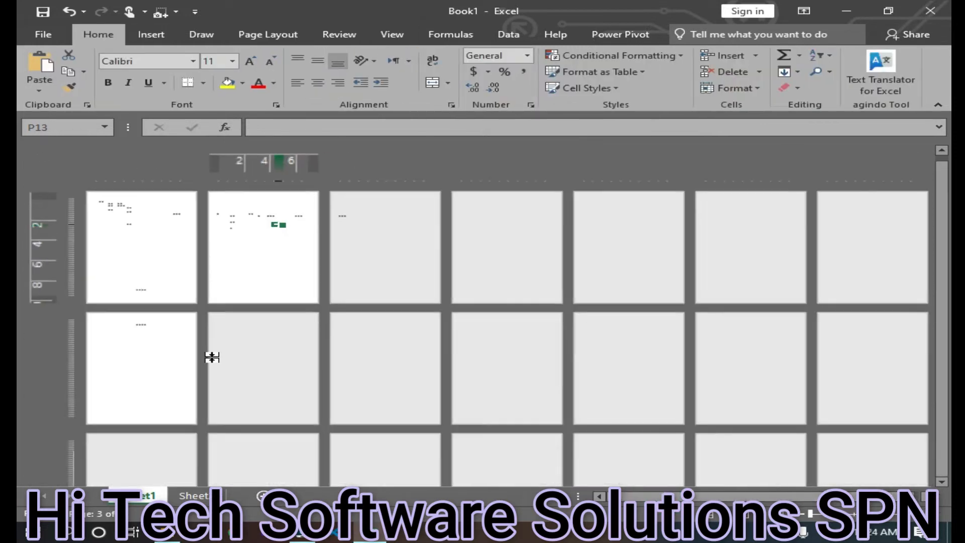
pyautogui.keyDown('ctrl'); pyautogui.scroll(2, 175, 306); pyautogui.keyUp('ctrl')
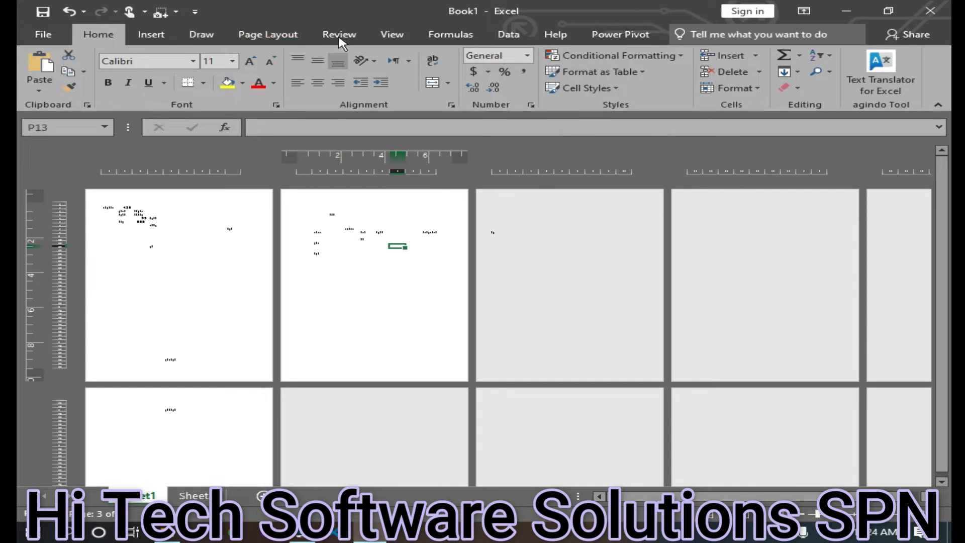
# Select cell I24 and return the sheet to Normal view
pyautogui.click(392, 34)
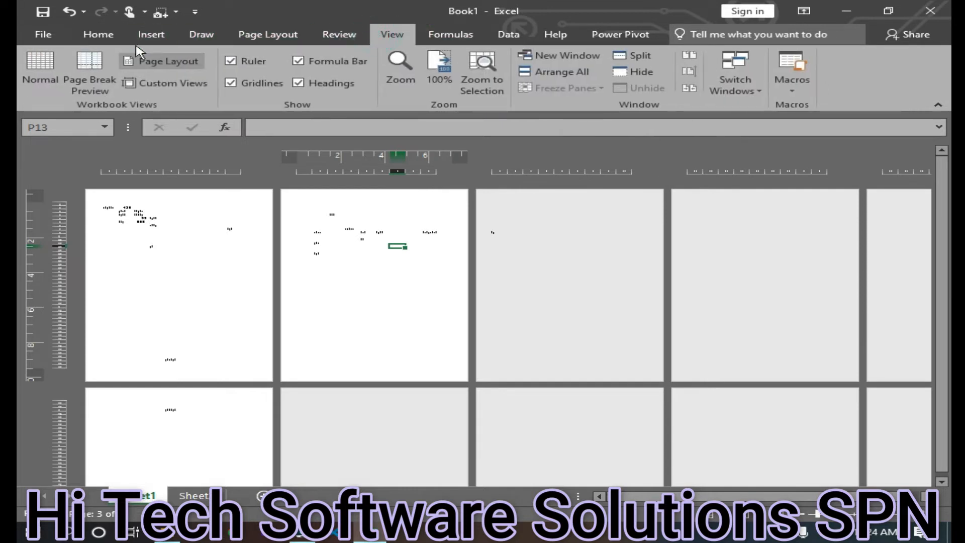
pyautogui.click(229, 285)
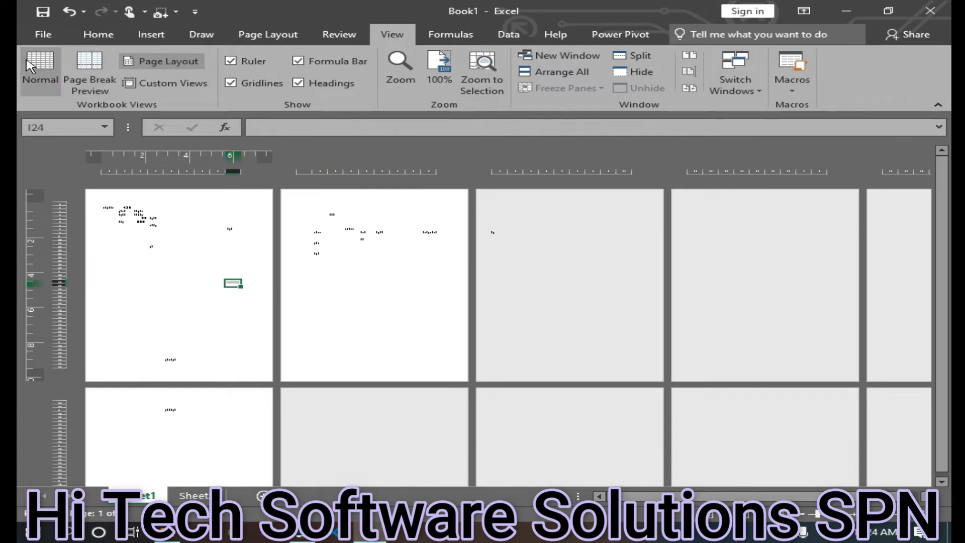
pyautogui.click(40, 68)
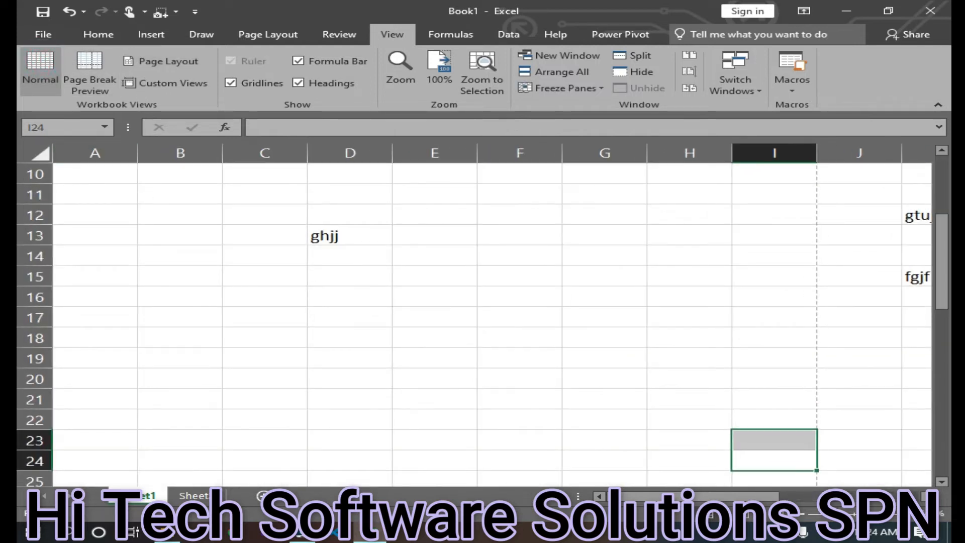
pyautogui.scroll(3, 524, 357)
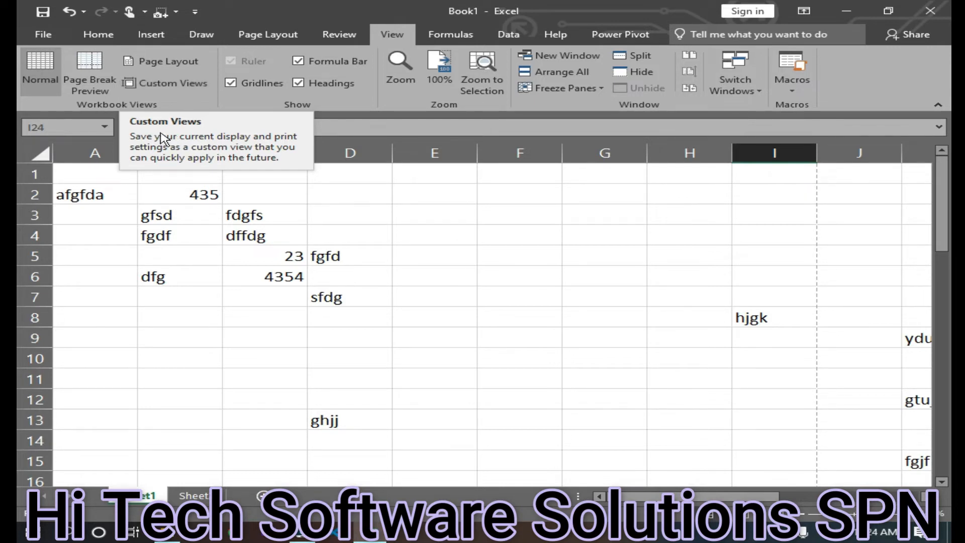
# Apply the existing personal custom view repeatedly to restore the display after zooming the sheet
pyautogui.click(185, 89)
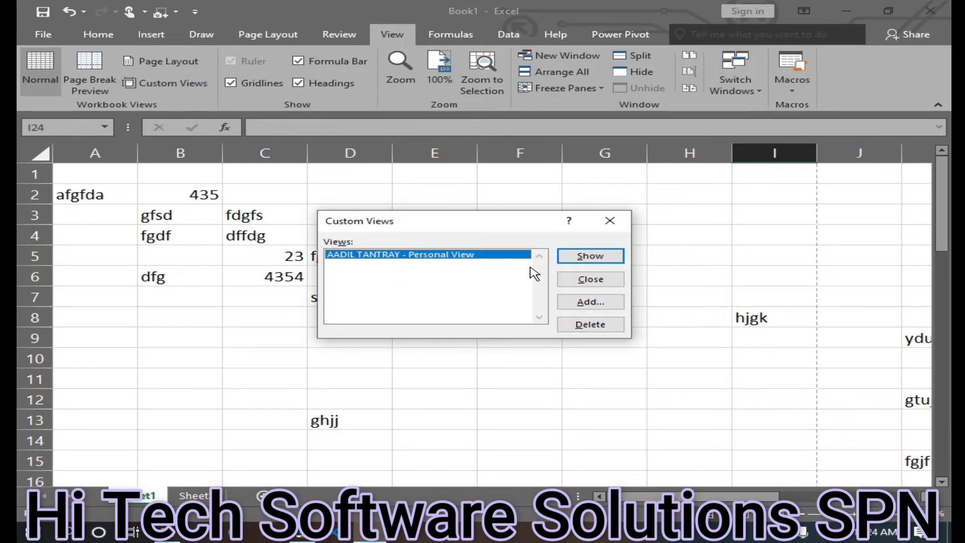
pyautogui.click(591, 258)
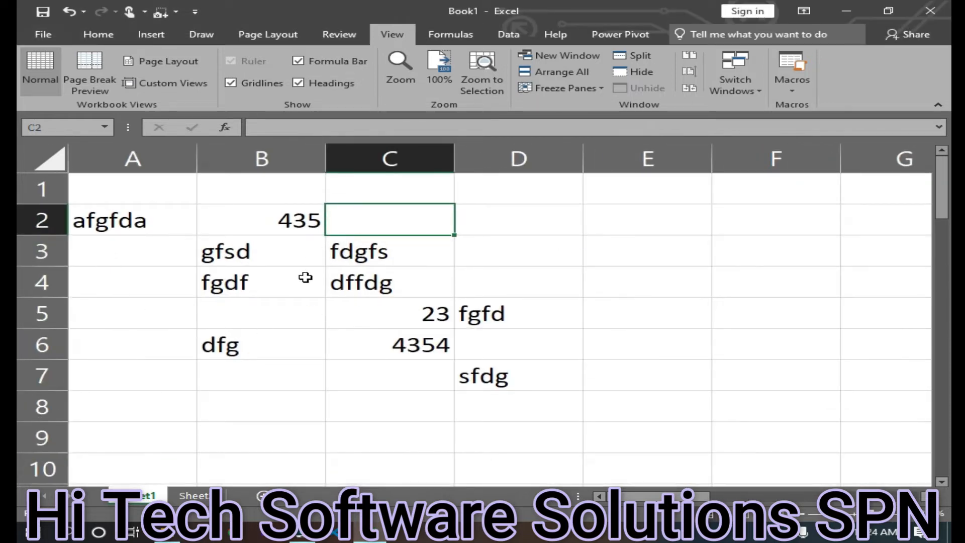
pyautogui.click(163, 83)
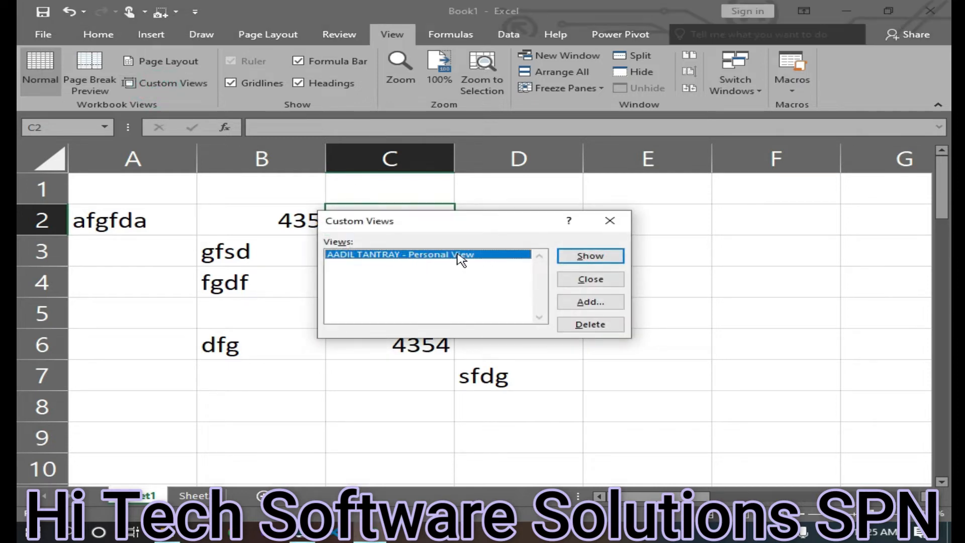
pyautogui.click(587, 256)
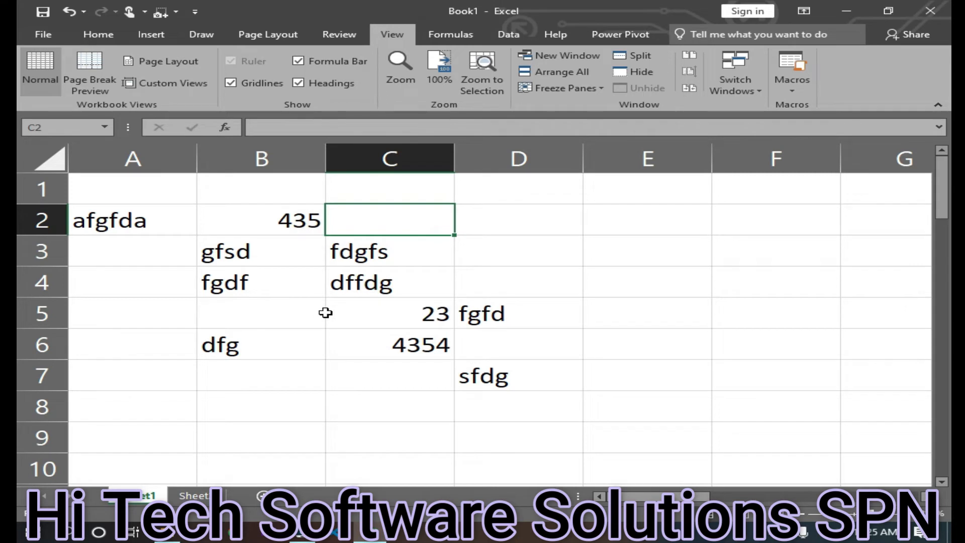
pyautogui.scroll(2, 326, 313)
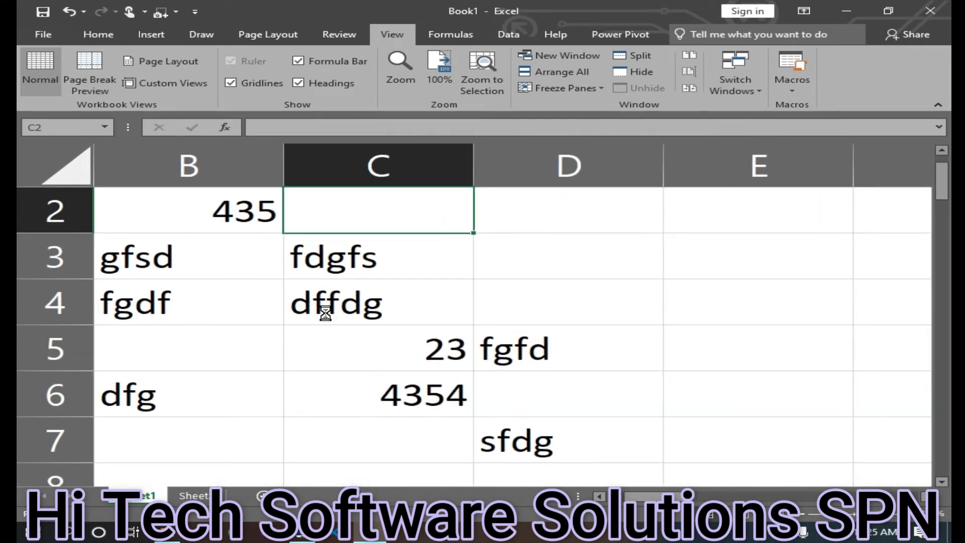
pyautogui.click(166, 83)
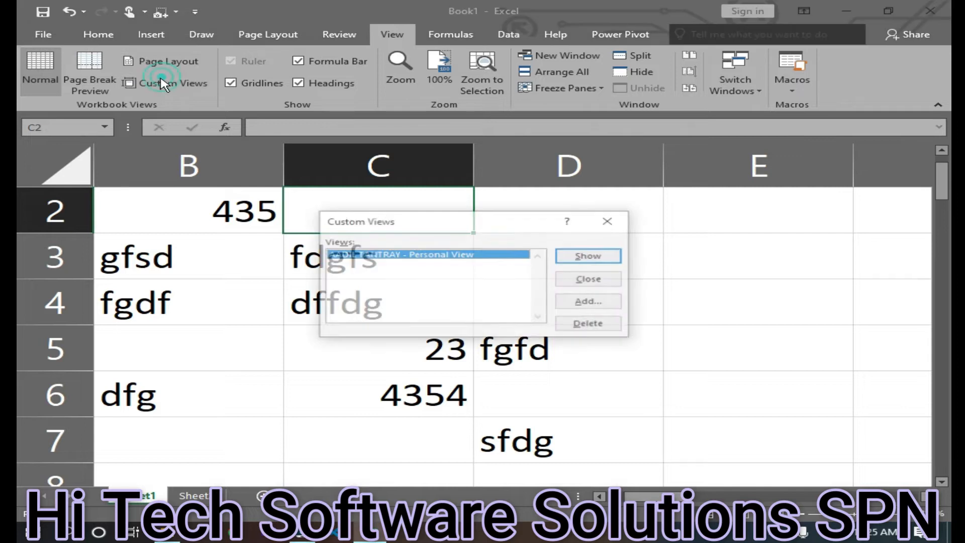
pyautogui.click(578, 259)
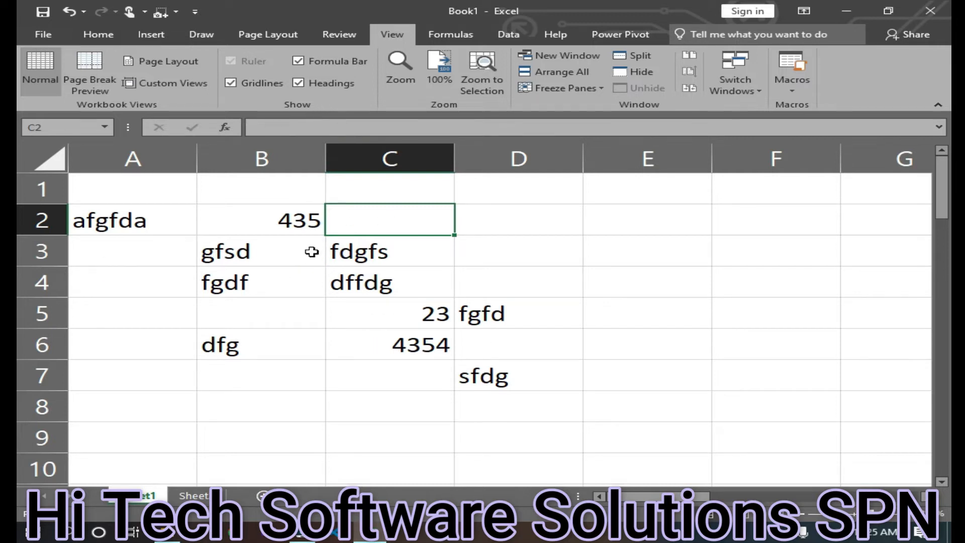
pyautogui.keyDown('ctrl'); pyautogui.scroll(5, 275, 335); pyautogui.keyUp('ctrl')
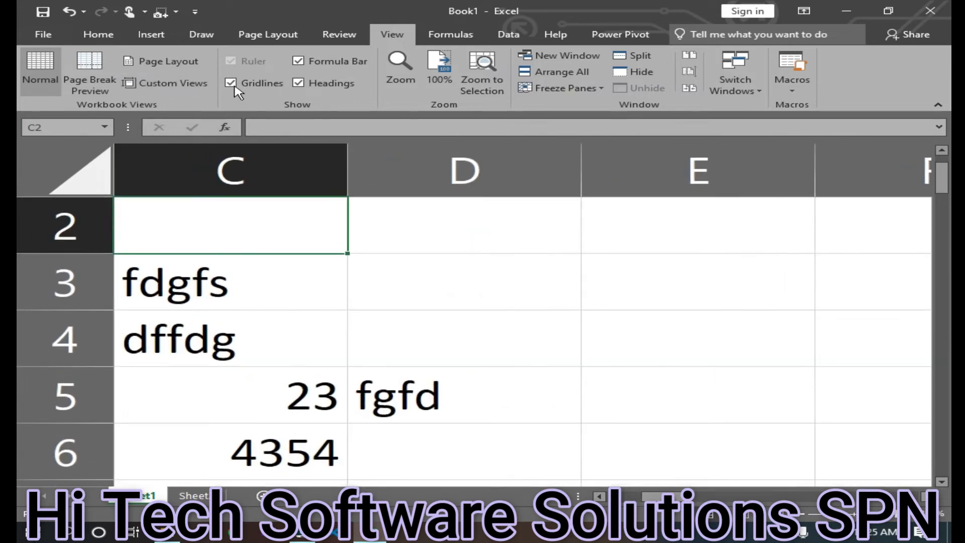
pyautogui.click(185, 85)
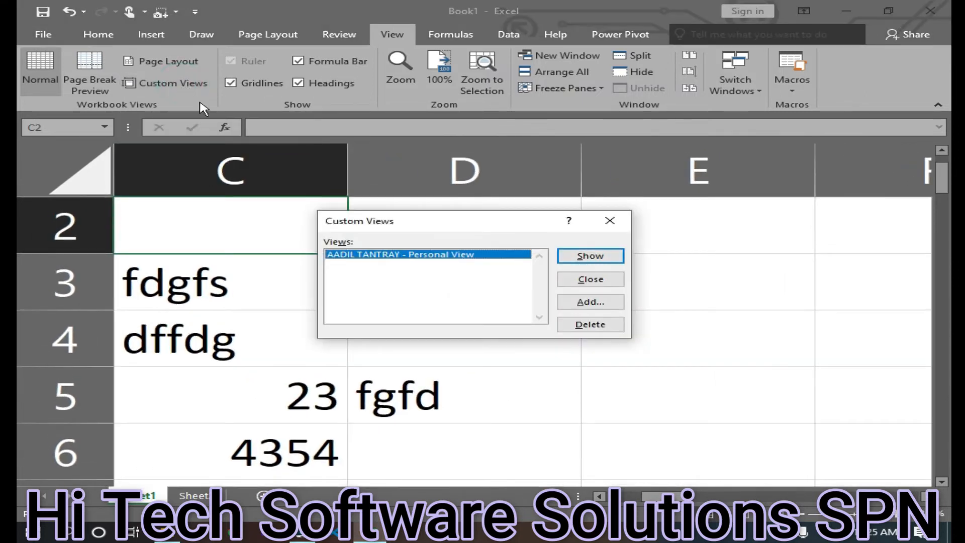
pyautogui.click(588, 257)
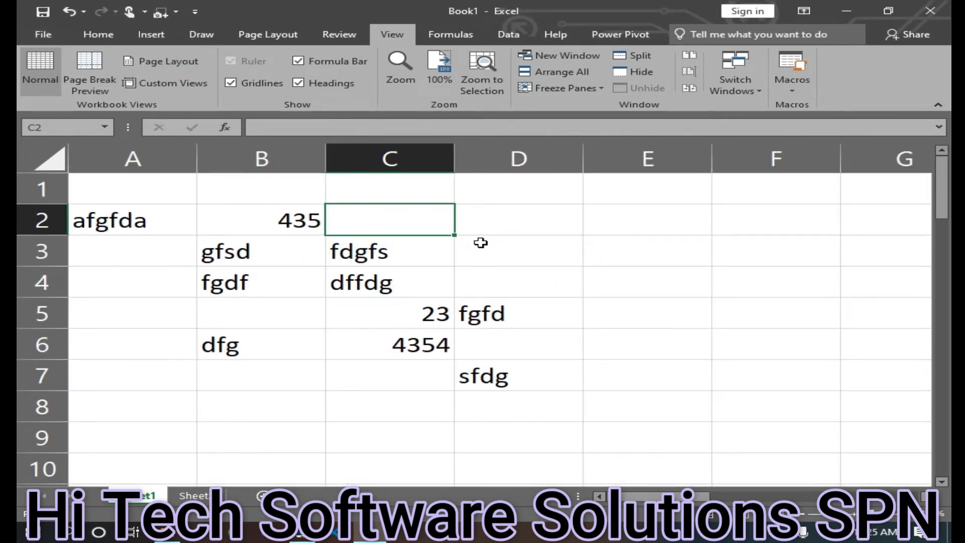
pyautogui.click(167, 83)
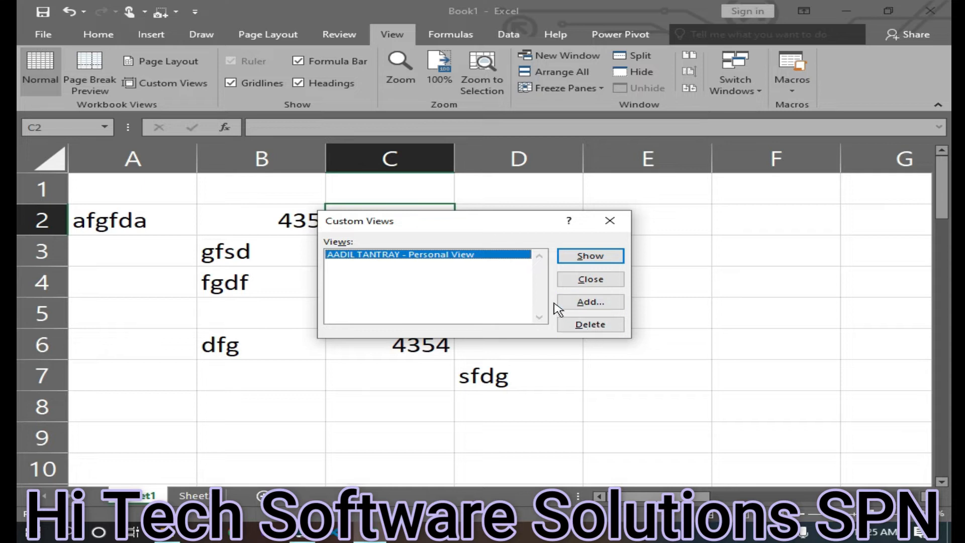
pyautogui.click(469, 393)
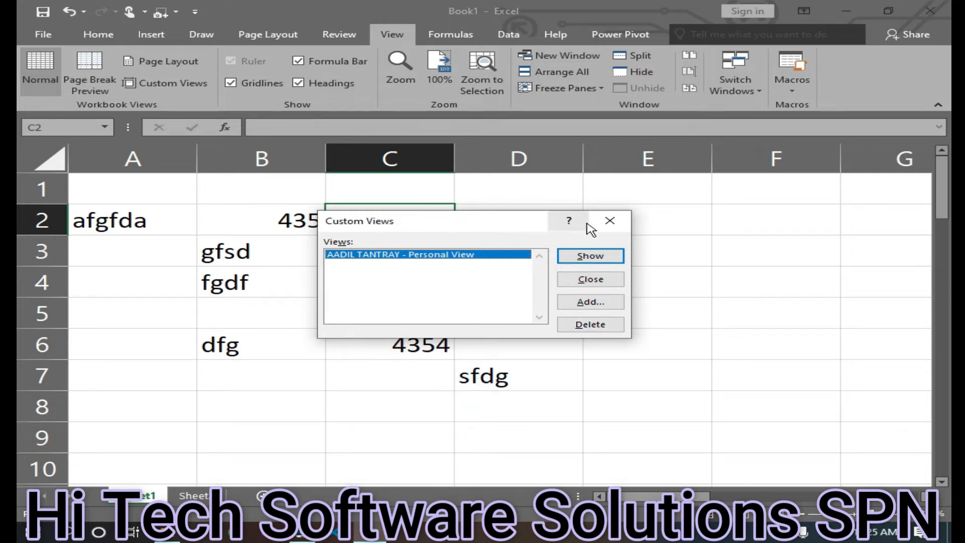
pyautogui.click(608, 221)
# Add a custom view named default for the current display and reopen the Custom Views list
pyautogui.keyDown('ctrl'); pyautogui.scroll(-10, 463, 294); pyautogui.keyUp('ctrl')
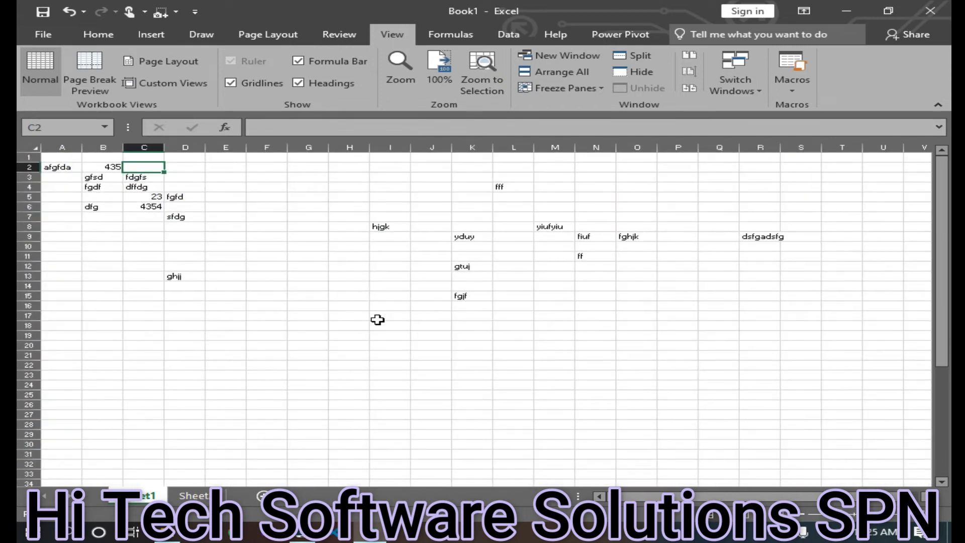
pyautogui.click(160, 83)
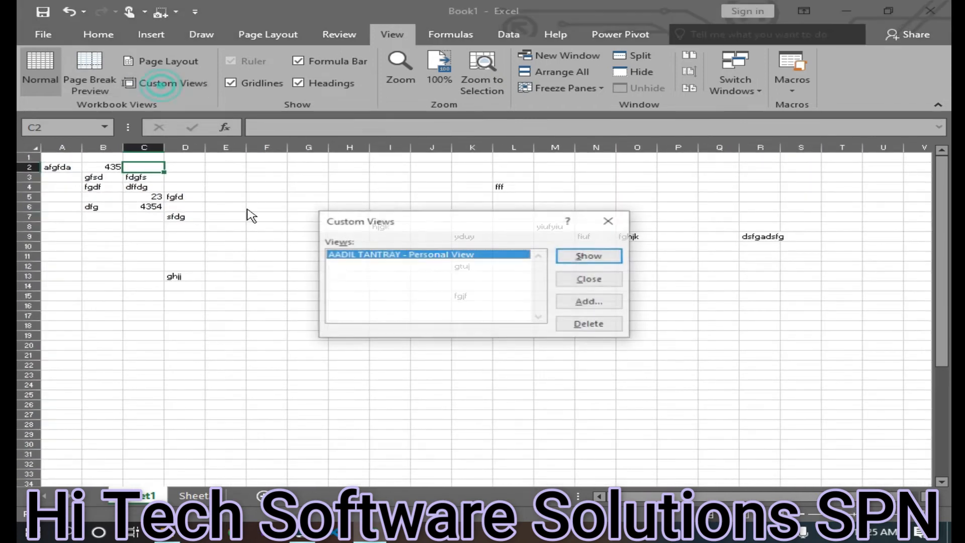
pyautogui.click(588, 302)
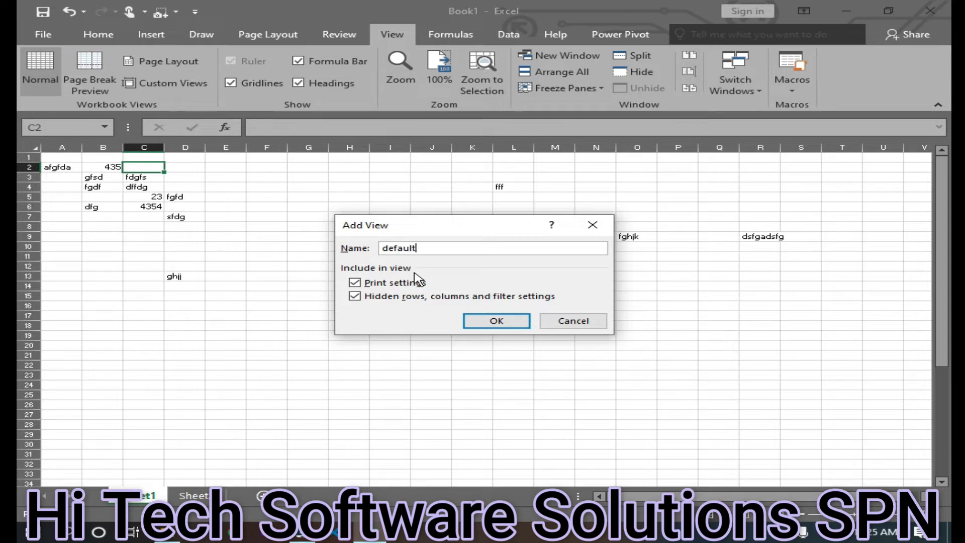
pyautogui.click(475, 326)
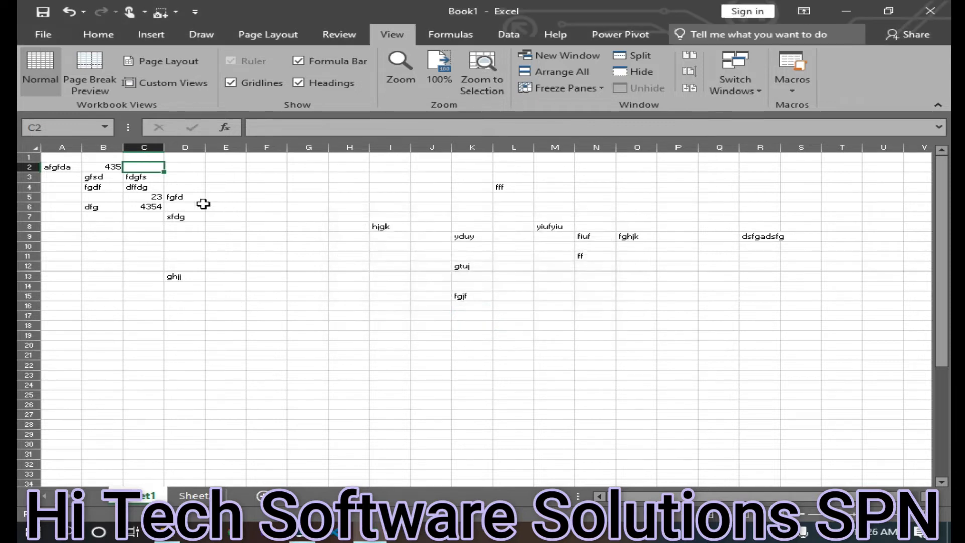
pyautogui.click(188, 85)
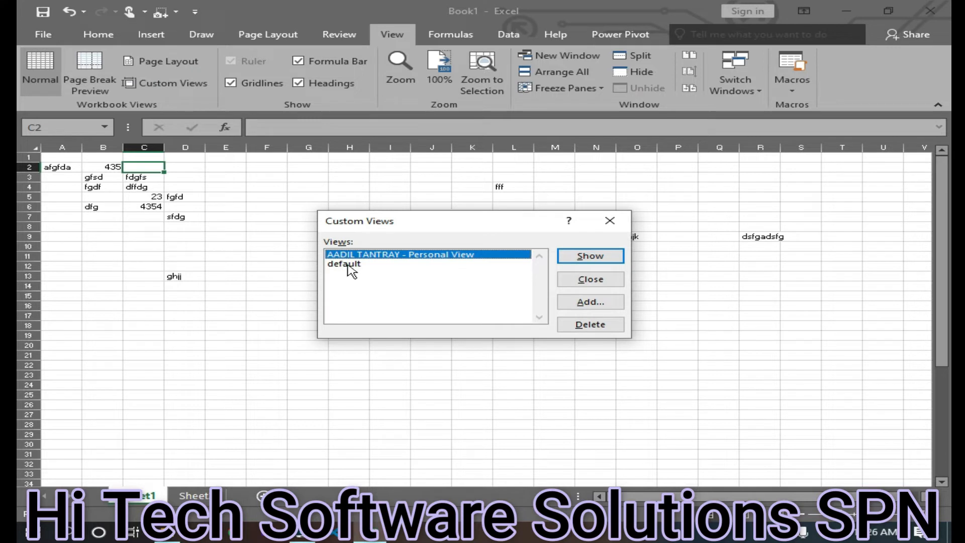
# Zoom into the sheet and save the display as a custom view named Zoomed
pyautogui.click(591, 302)
pyautogui.click(591, 222)
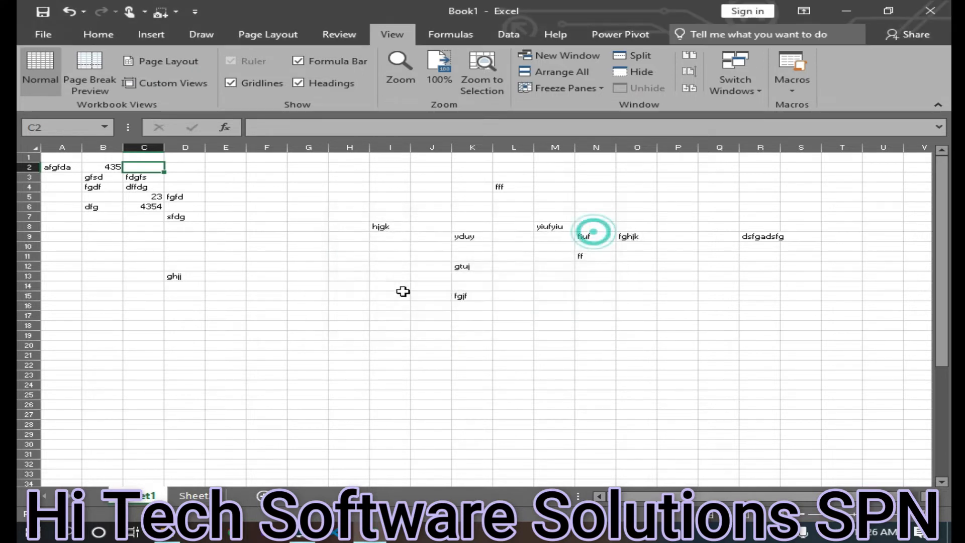
pyautogui.scroll(16, 395, 332)
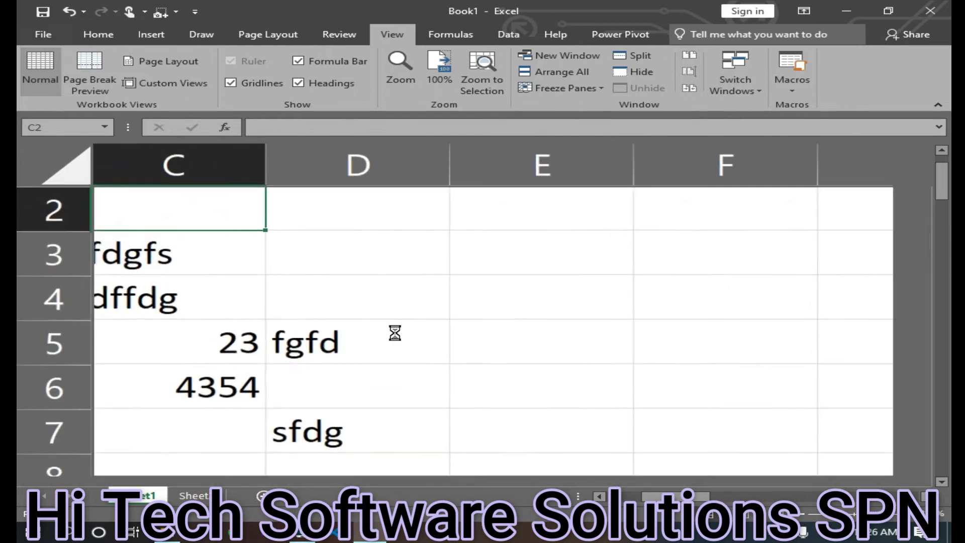
pyautogui.click(230, 83)
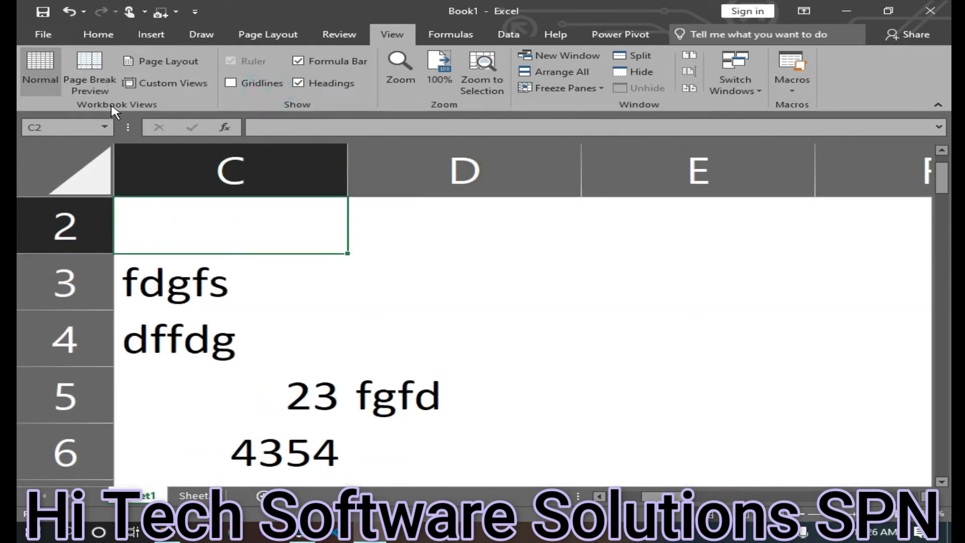
pyautogui.click(242, 83)
pyautogui.click(168, 83)
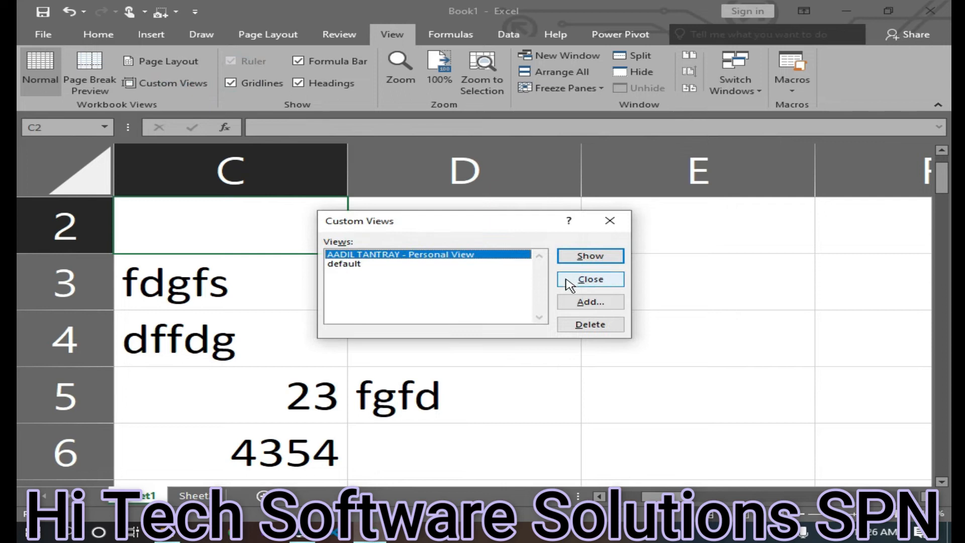
pyautogui.click(597, 303)
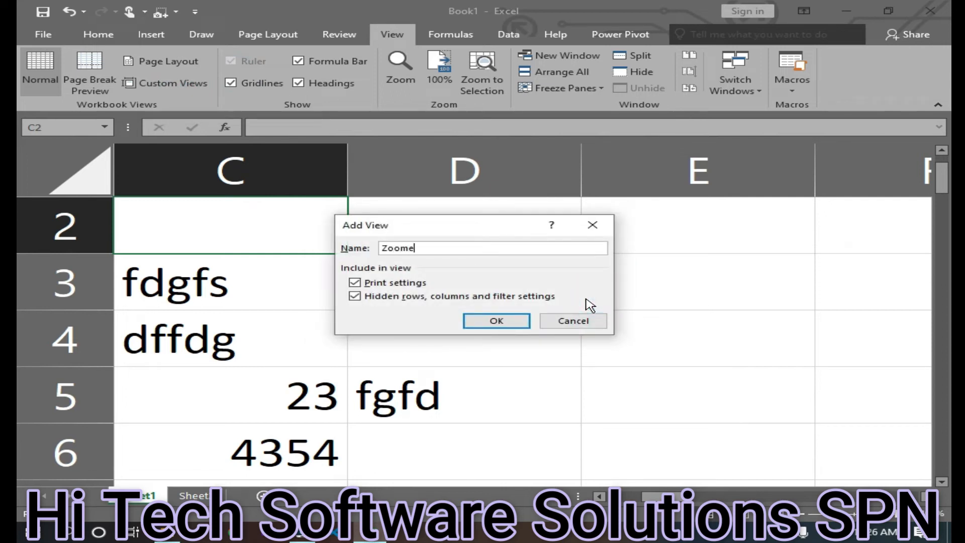
pyautogui.click(502, 321)
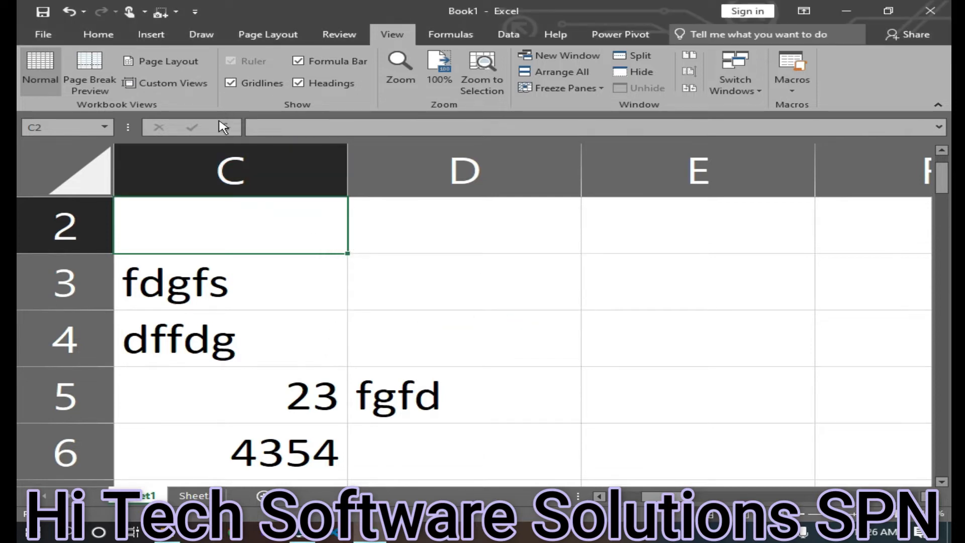
# Apply the default custom view
pyautogui.click(185, 85)
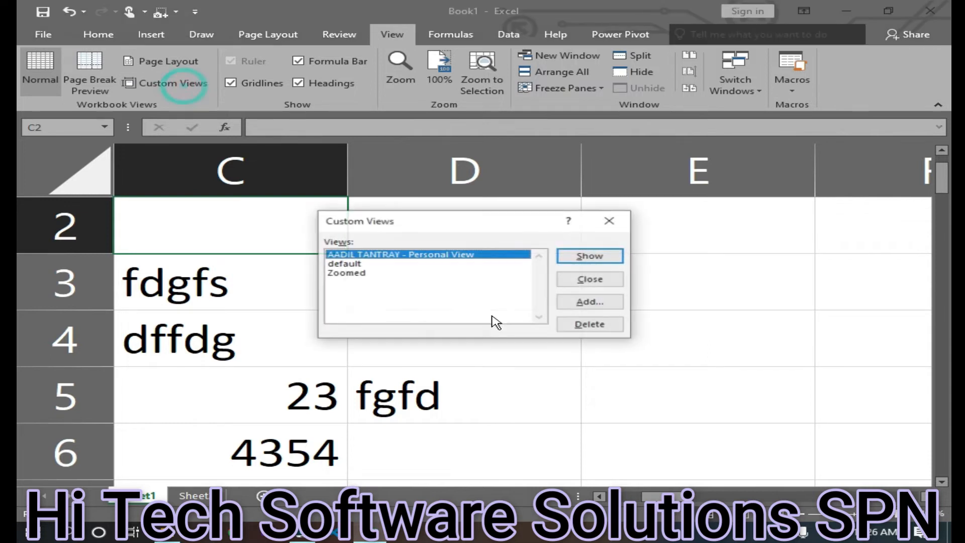
pyautogui.click(352, 264)
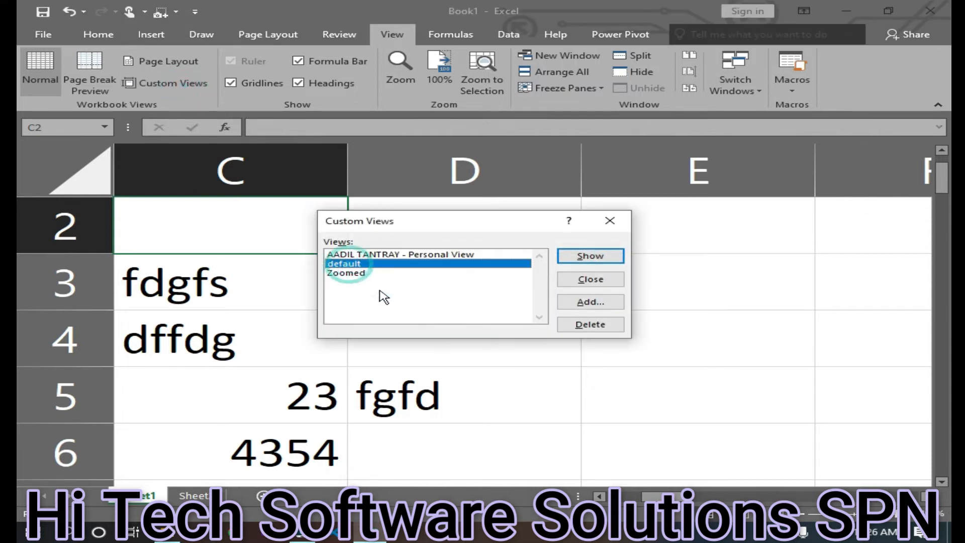
pyautogui.click(600, 259)
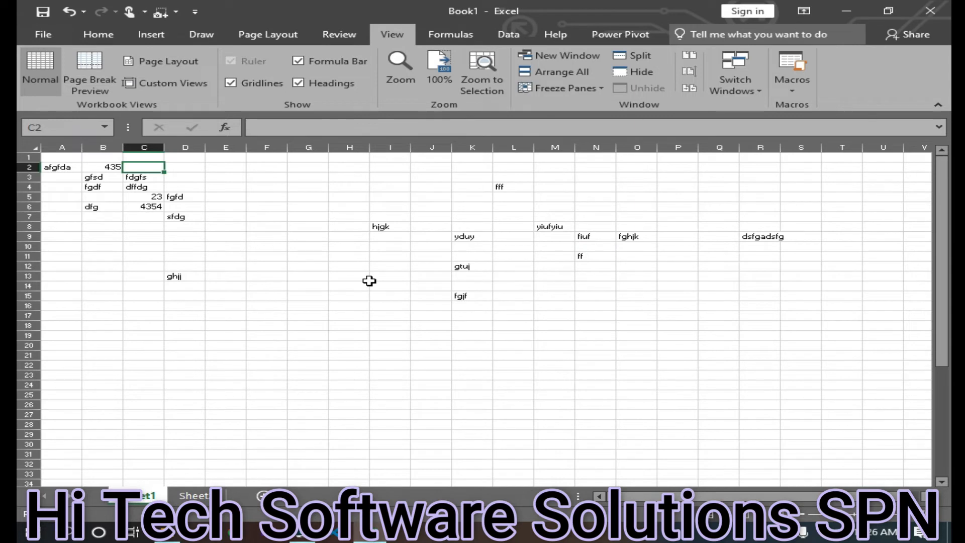
# Apply the Zoomed custom view
pyautogui.click(168, 84)
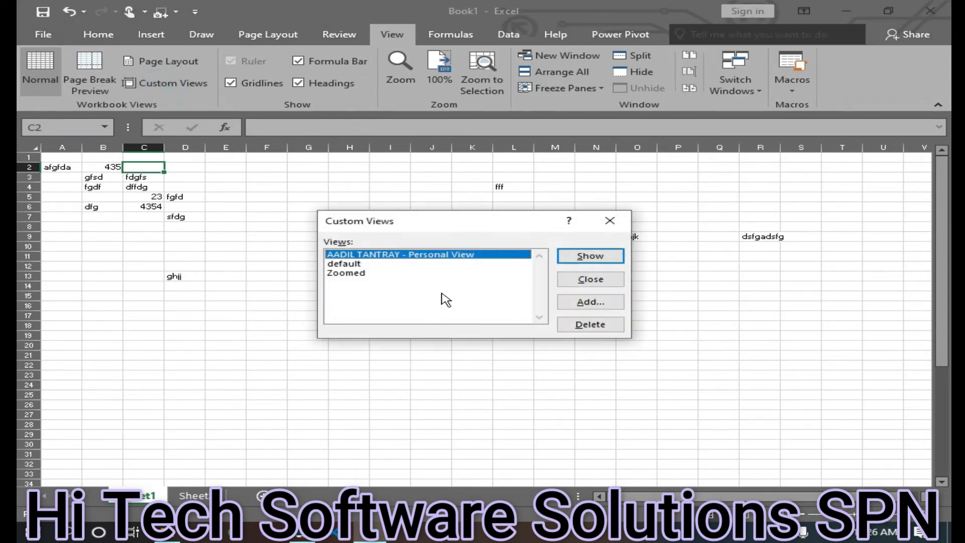
pyautogui.click(365, 274)
pyautogui.click(593, 262)
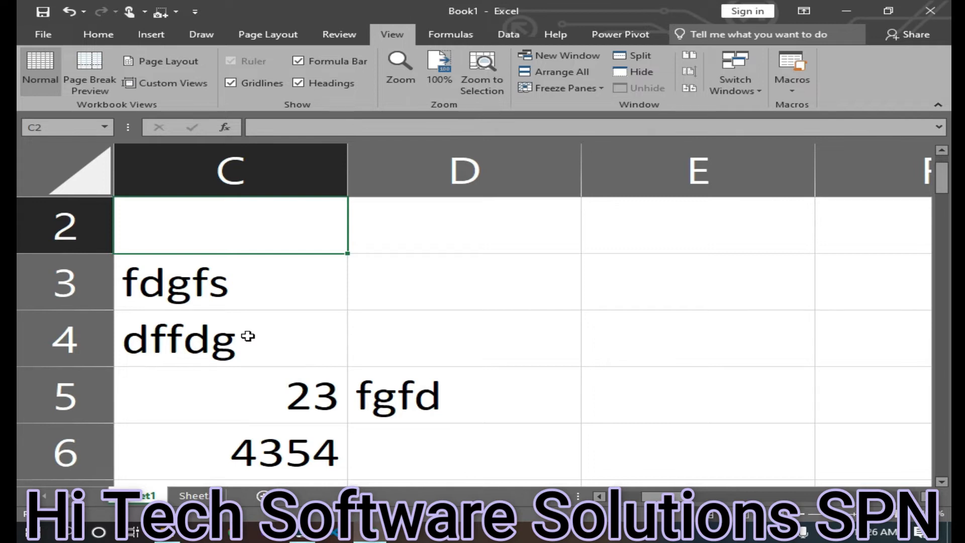
# Delete the Zoomed custom view and close the Custom Views list
pyautogui.click(166, 83)
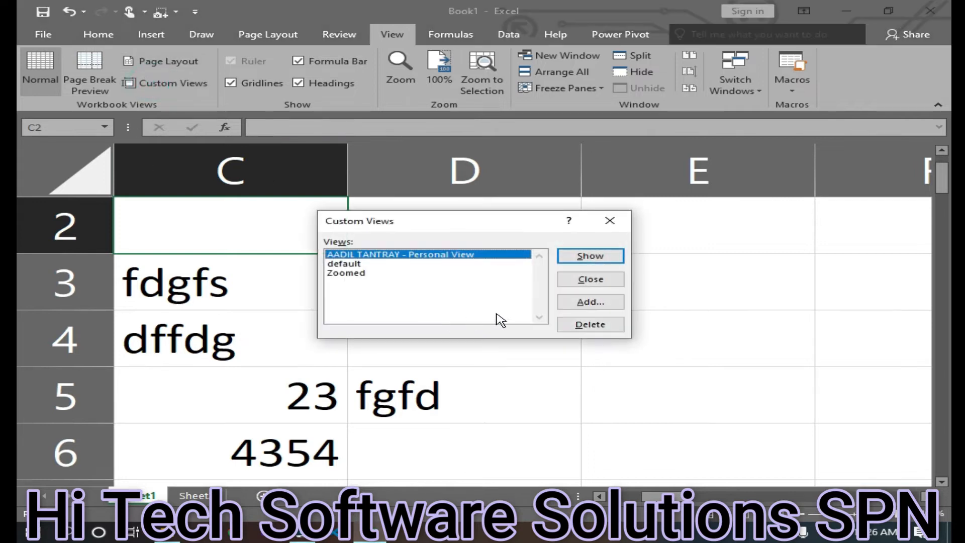
pyautogui.click(364, 274)
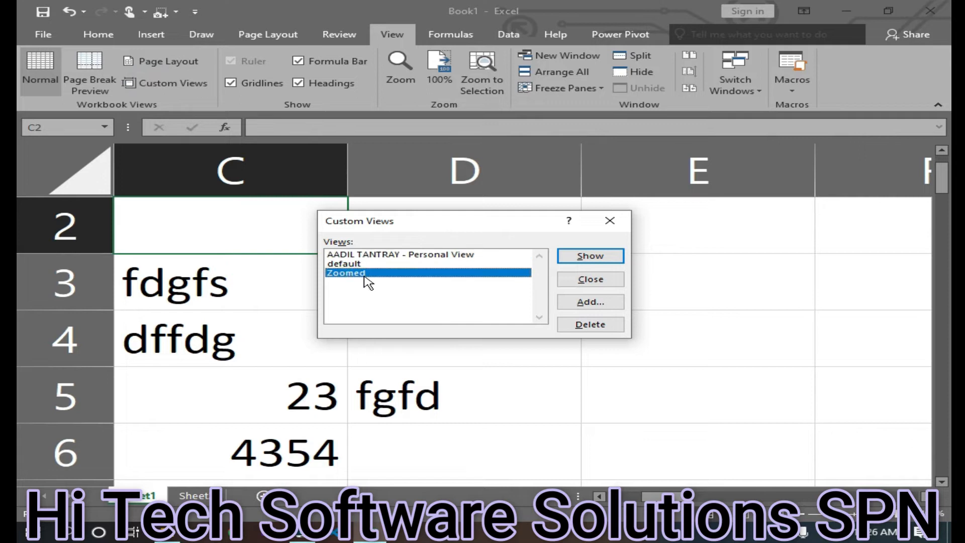
pyautogui.click(583, 326)
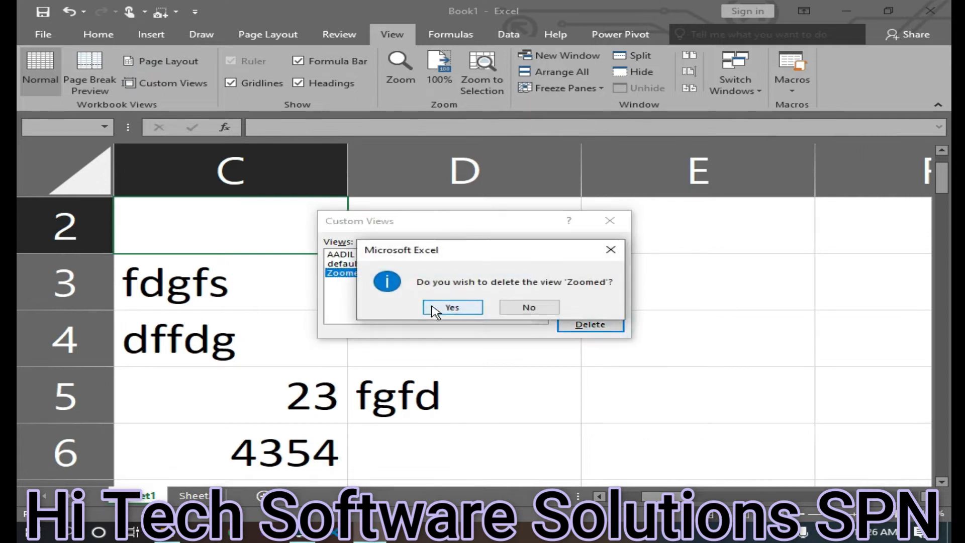
pyautogui.click(436, 308)
pyautogui.click(610, 220)
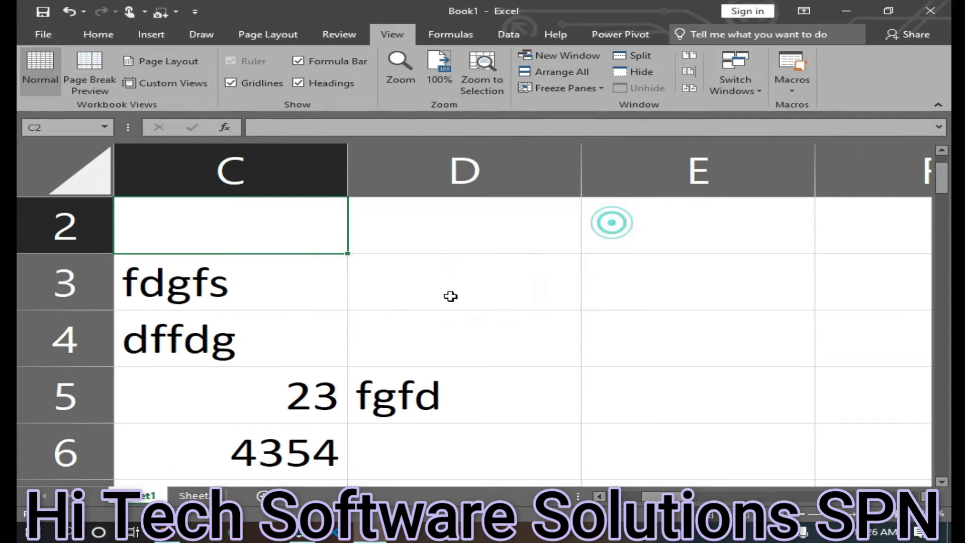
# Apply the personal custom view
pyautogui.click(189, 82)
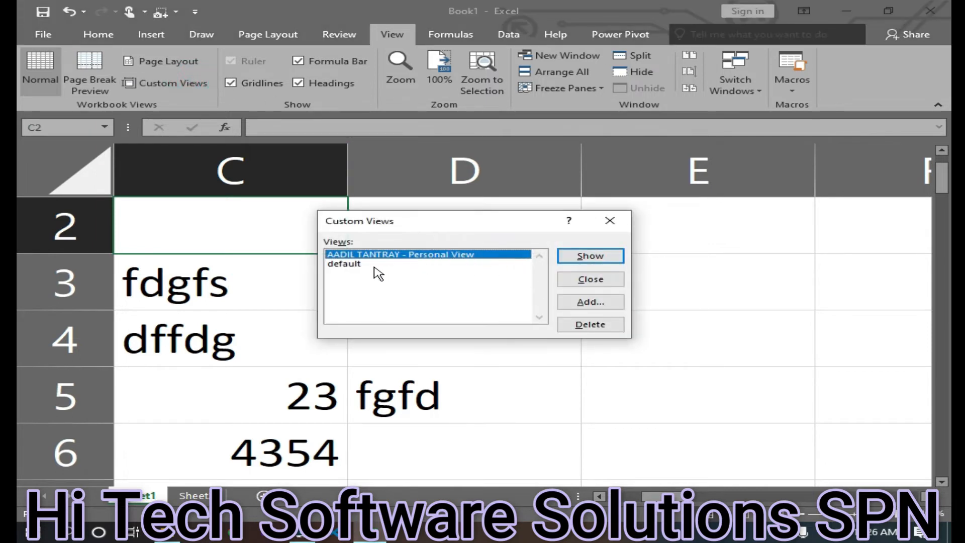
pyautogui.click(591, 258)
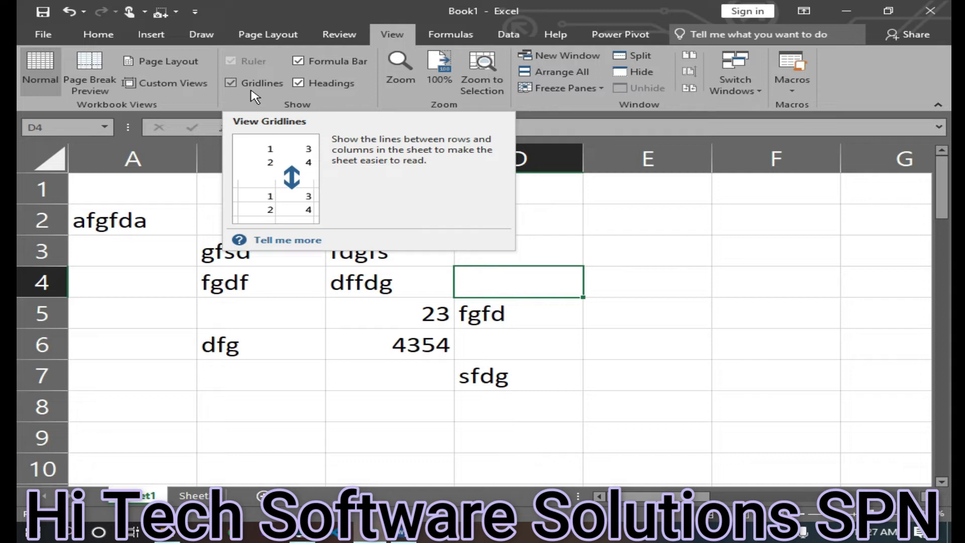
# Hide the sheet's gridlines and show them again
pyautogui.click(231, 83)
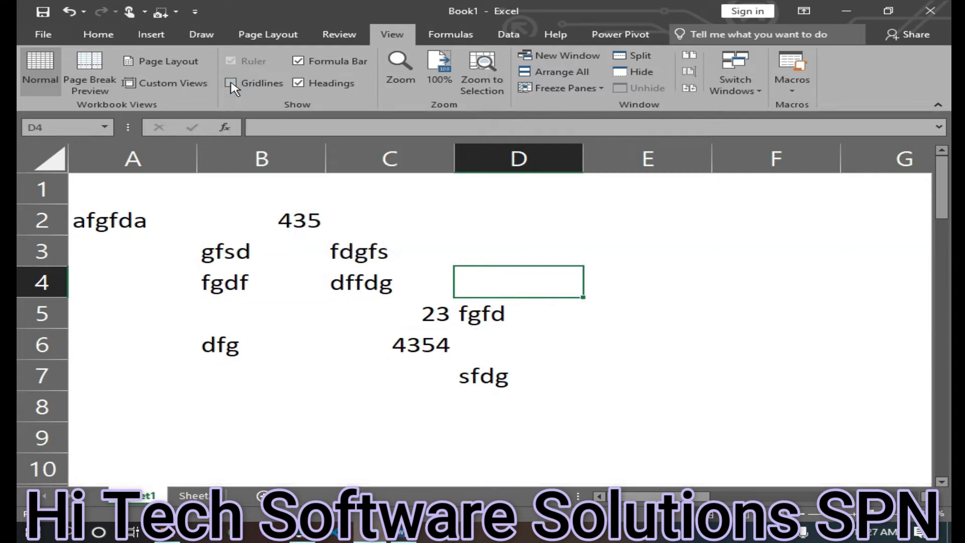
pyautogui.scroll(-6, 568, 397)
pyautogui.scroll(6, 427, 342)
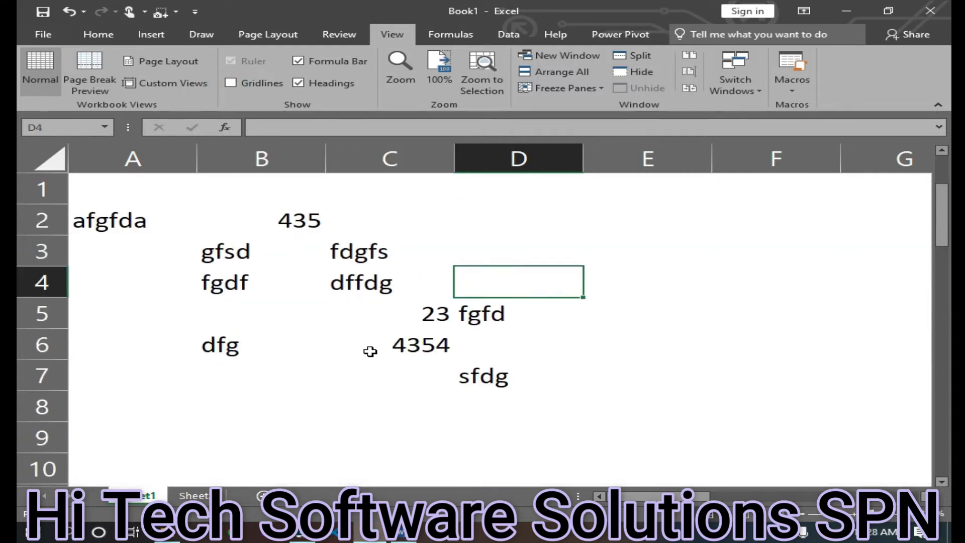
pyautogui.scroll(-3, 370, 352)
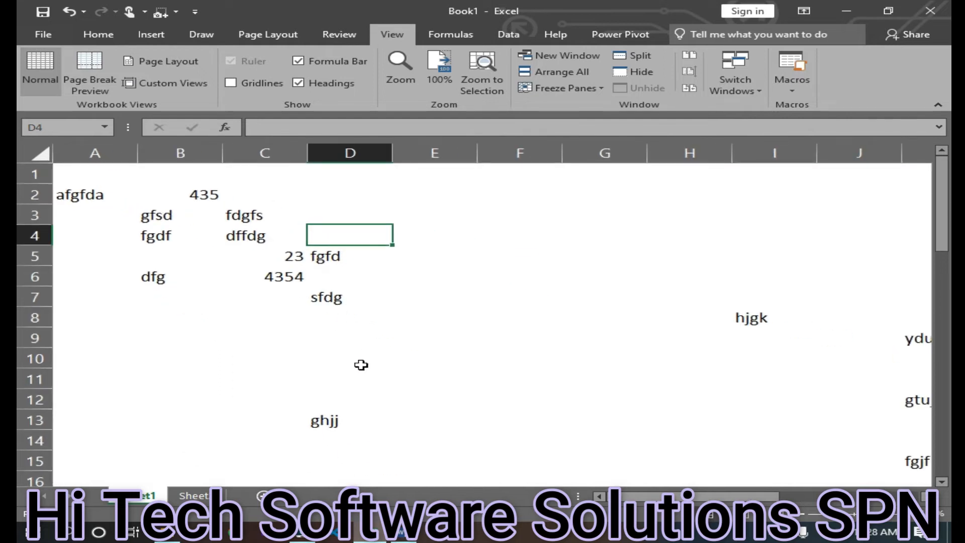
pyautogui.click(257, 84)
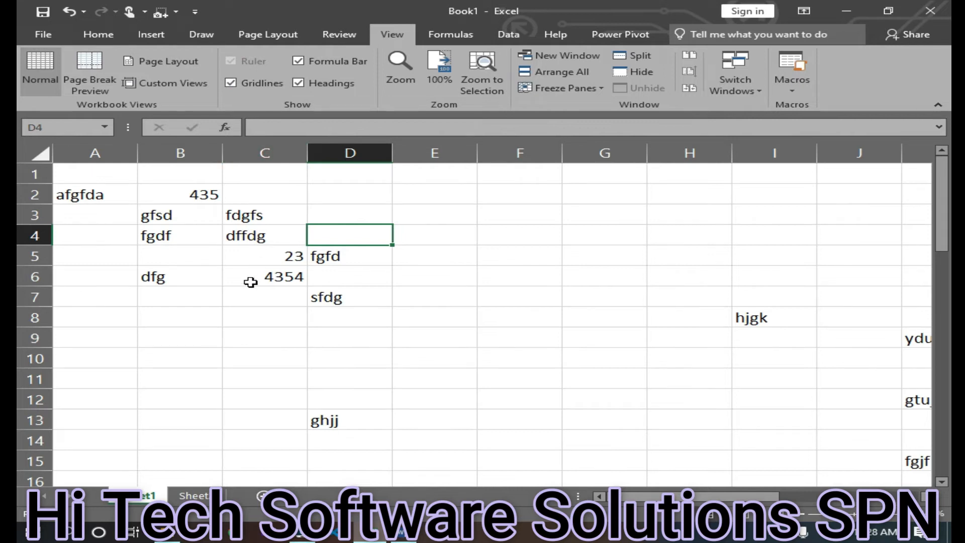
# Hide and redisplay the formula bar, then expand it to several lines tall
pyautogui.scroll(3, 251, 282)
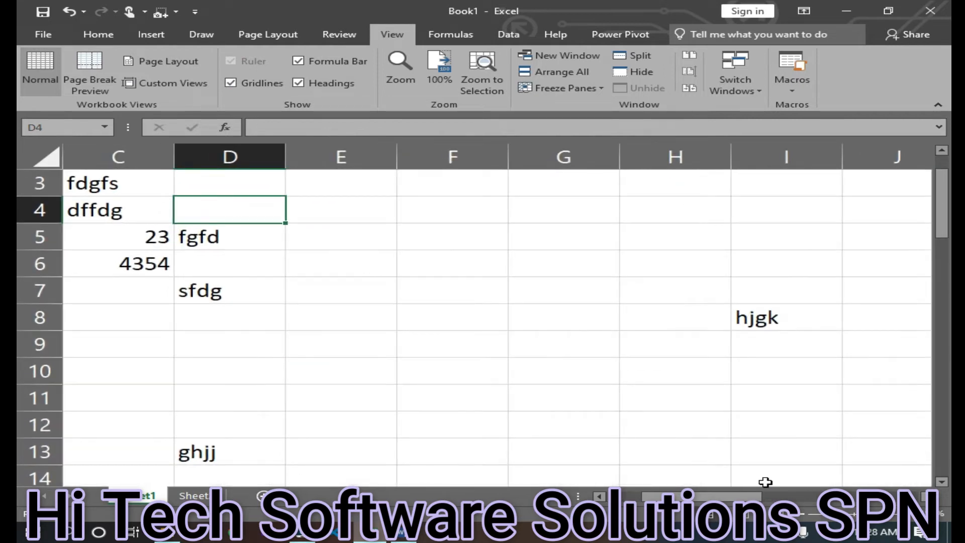
pyautogui.moveTo(652, 496); pyautogui.dragTo(617, 496)
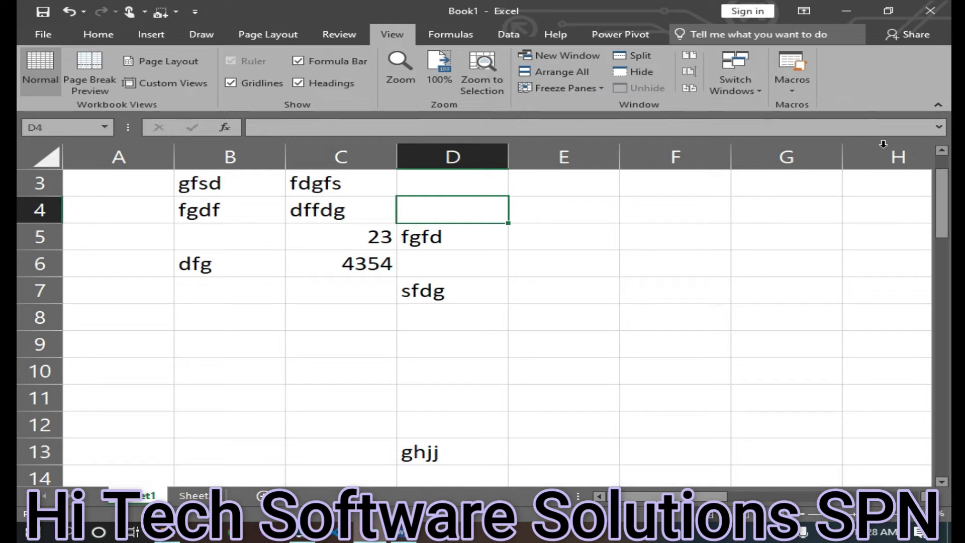
pyautogui.click(299, 62)
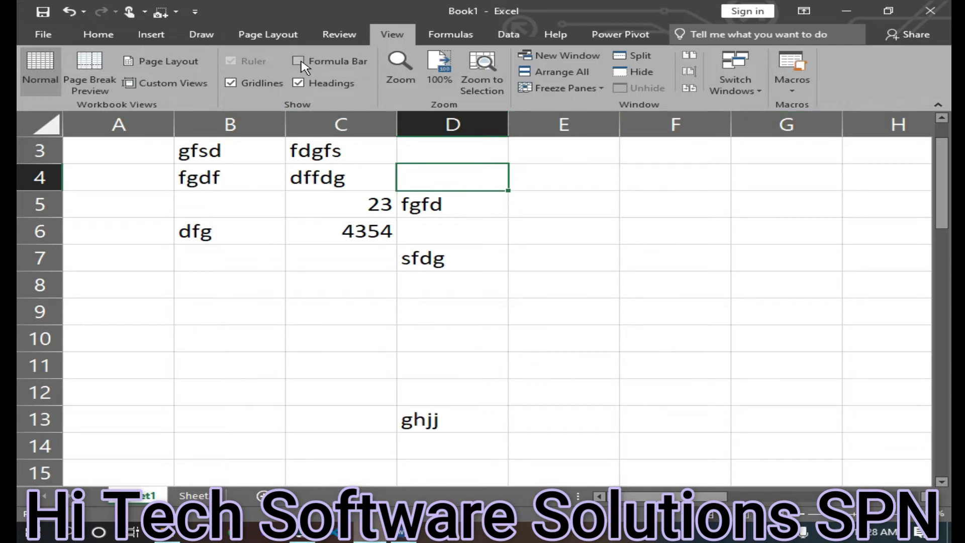
pyautogui.click(299, 61)
pyautogui.moveTo(271, 139); pyautogui.dragTo(256, 242)
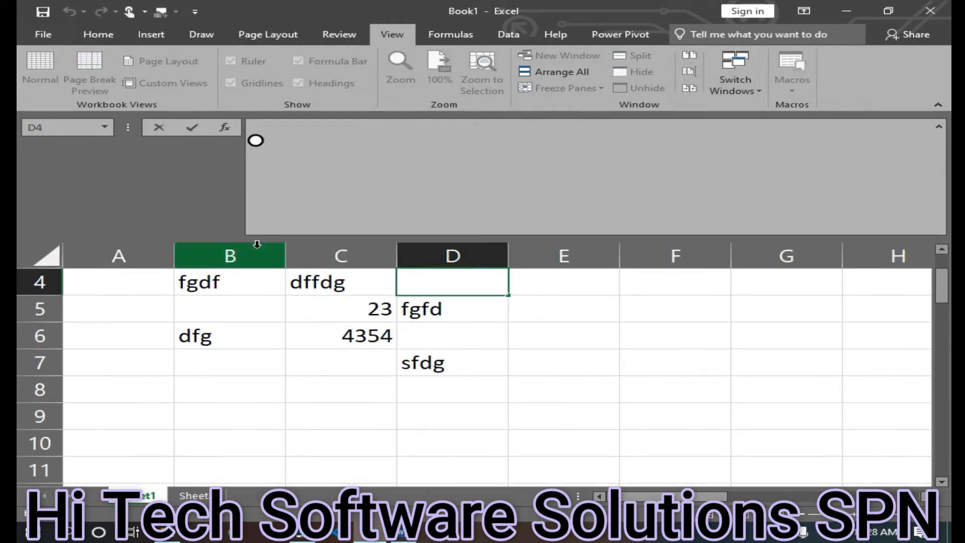
# Enter 513, 2, 5, 5, 4 and 5 down column E from E2 to E8, leaving E5 empty
pyautogui.click(384, 382)
pyautogui.scroll(1, 385, 381)
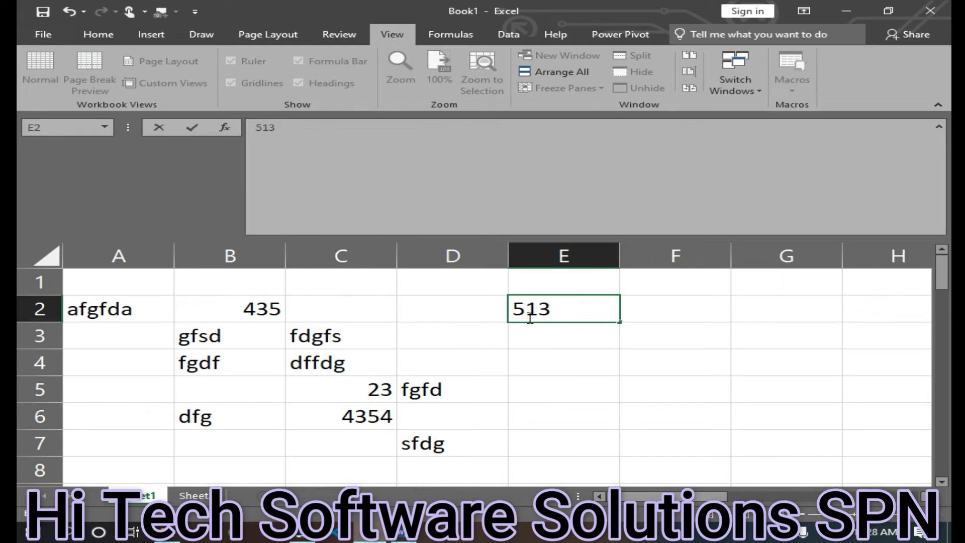
pyautogui.press('Return')
pyautogui.write('2')
pyautogui.press('Return')
pyautogui.write('5')
pyautogui.press('Return')
pyautogui.press('Return')
pyautogui.write('5')
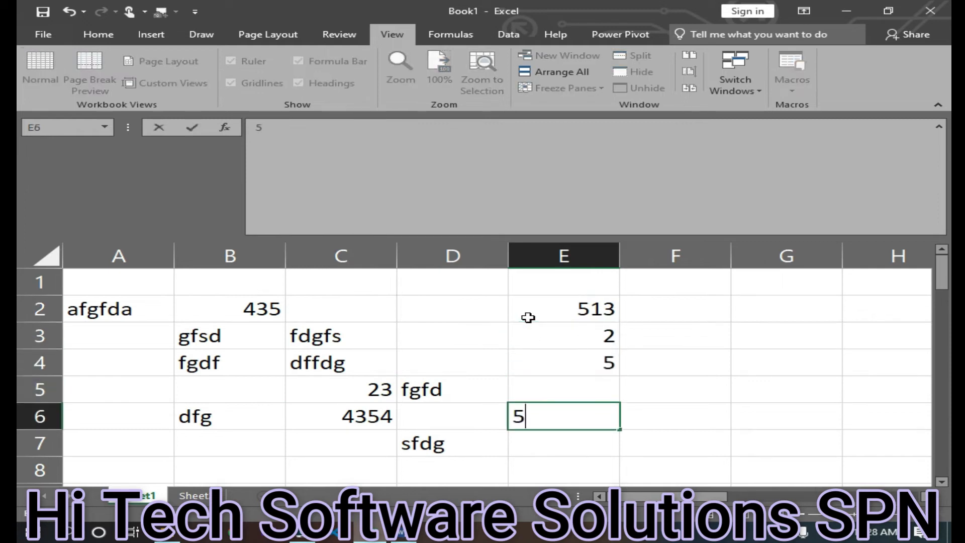
pyautogui.press('Return')
pyautogui.write('4')
pyautogui.press('Return')
pyautogui.write('5')
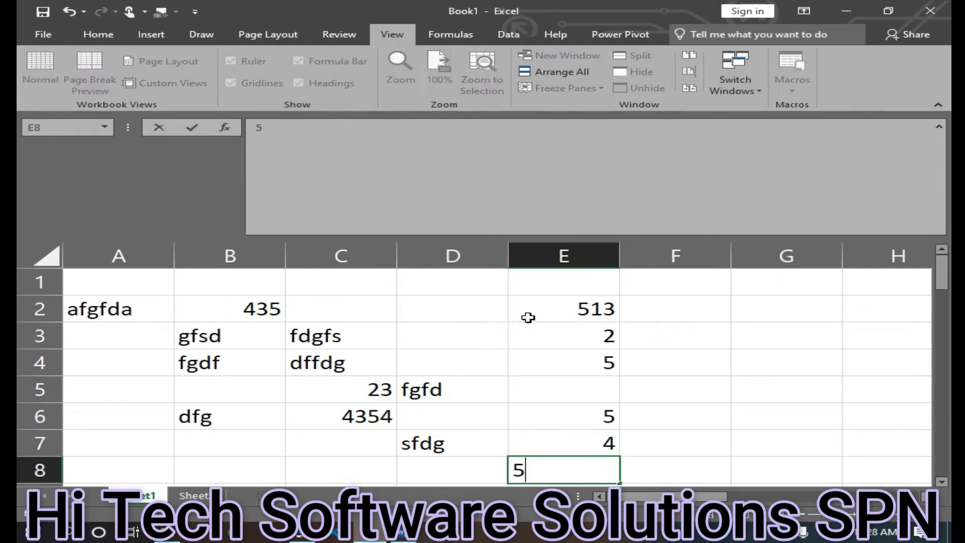
pyautogui.press('Return')
# Enter 41 in cell E5
pyautogui.click(574, 367)
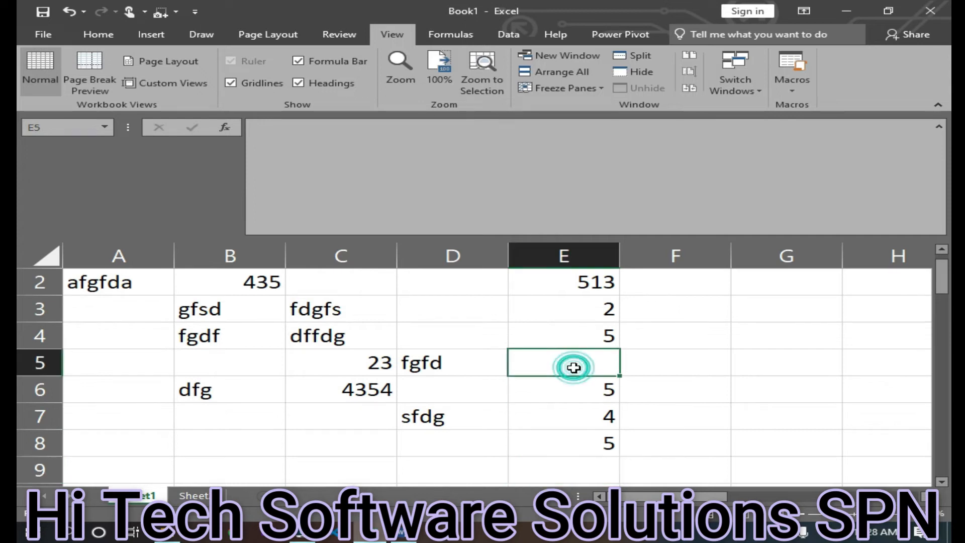
pyautogui.write('41')
pyautogui.click(576, 404)
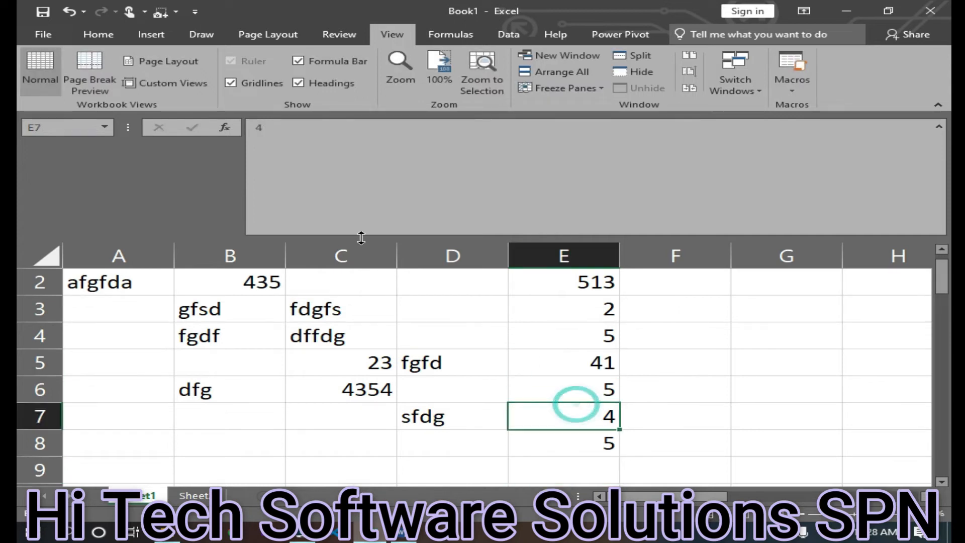
# Edit cell E7 through the formula bar so it contains 456
pyautogui.click(298, 127)
pyautogui.press('BackSpace')
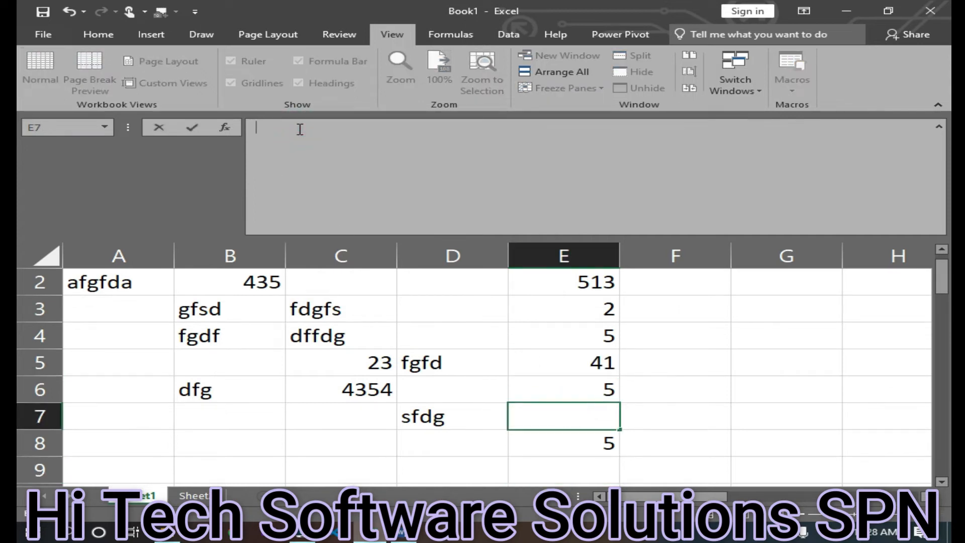
pyautogui.write('rewr')
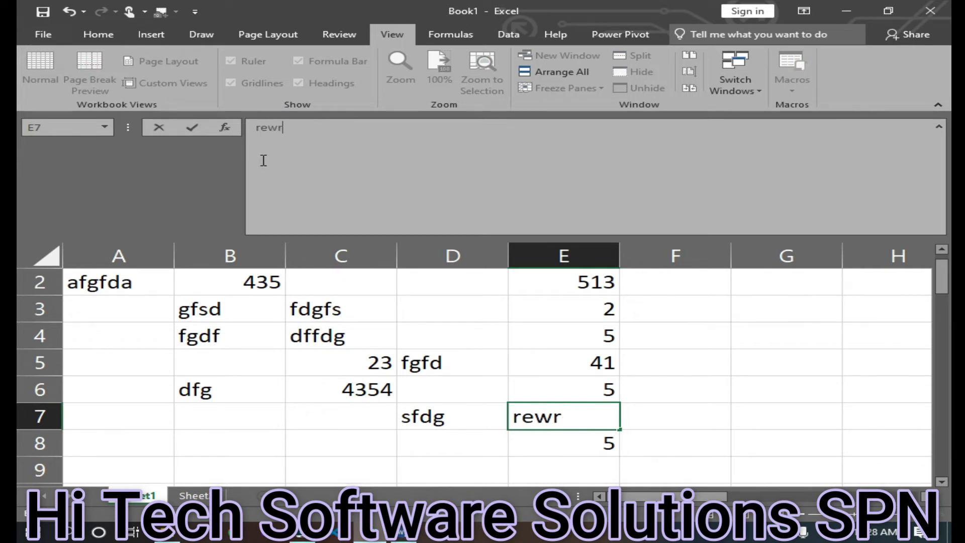
pyautogui.press('BackSpace')
pyautogui.press('BackSpace')
pyautogui.press('BackSpace')
pyautogui.write('456')
pyautogui.click(720, 407)
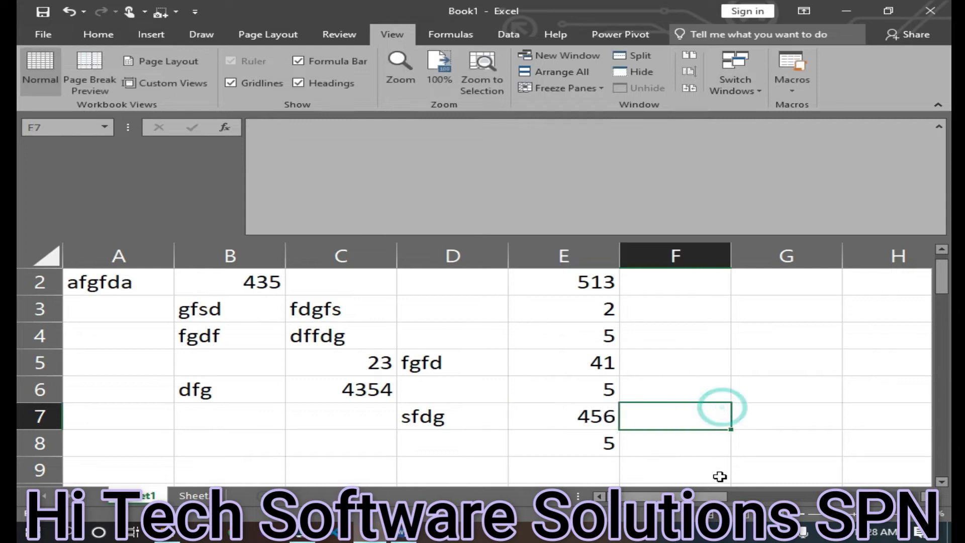
pyautogui.click(401, 142)
pyautogui.write('=')
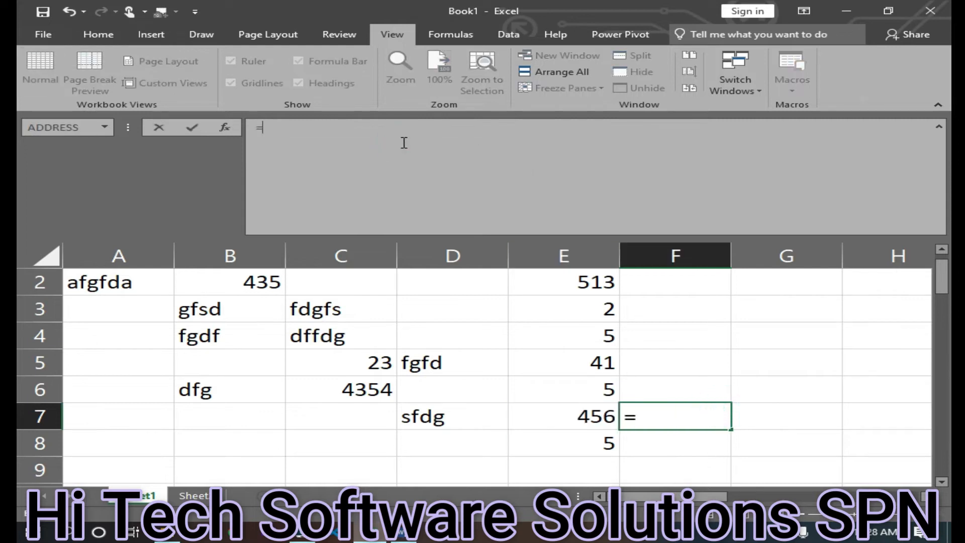
pyautogui.write('sum')
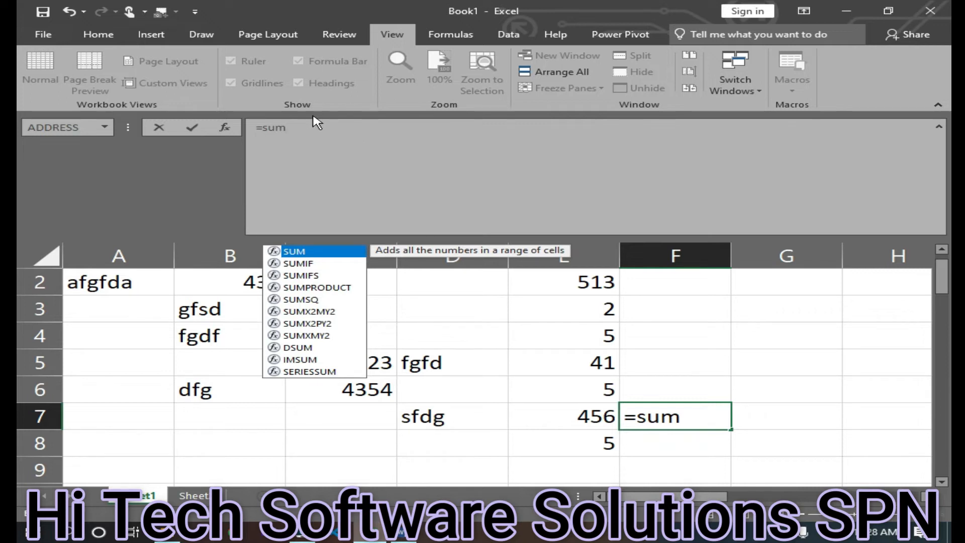
pyautogui.moveTo(684, 421); pyautogui.dragTo(513, 416)
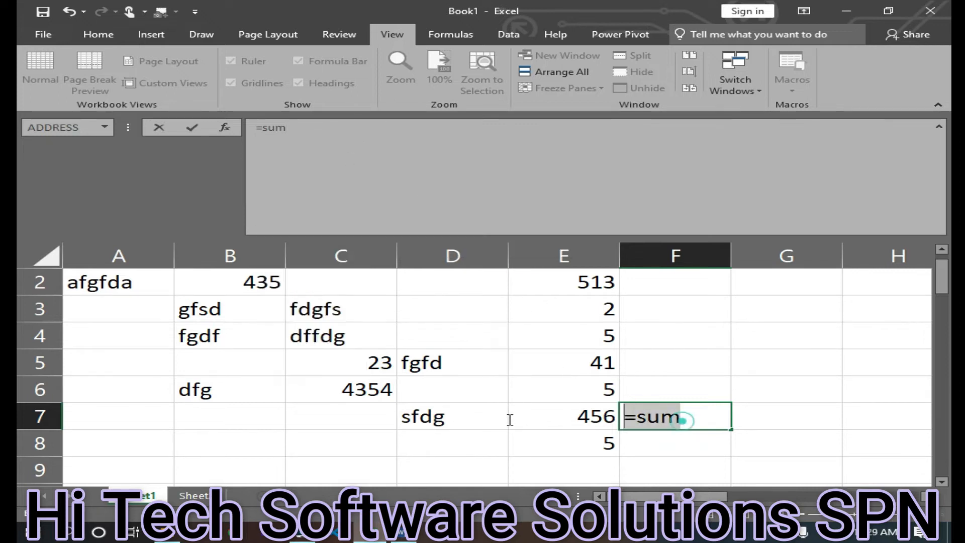
pyautogui.press('BackSpace')
pyautogui.click(574, 473)
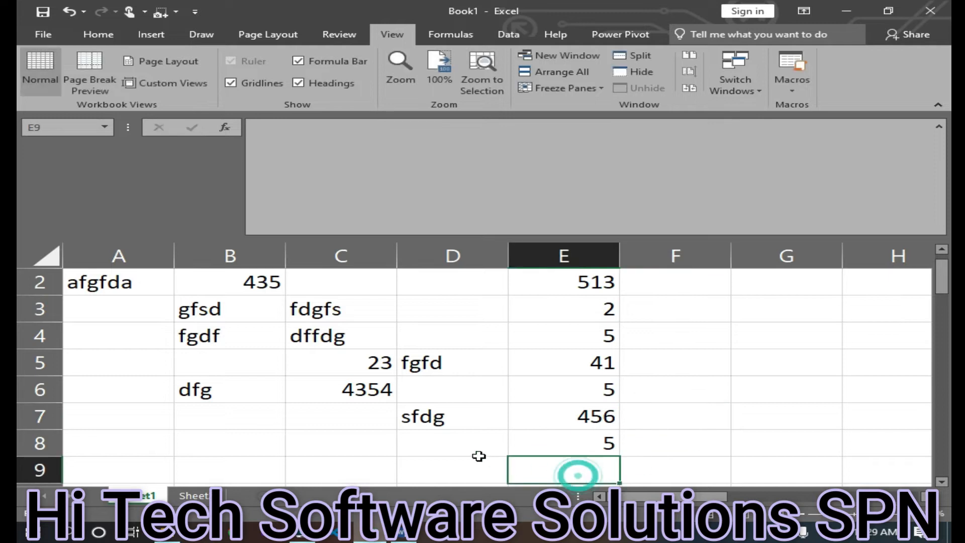
# Enter =sum(e2,e3,e4,e5,e6,e7,e8) in cell E9 through the formula bar
pyautogui.click(278, 129)
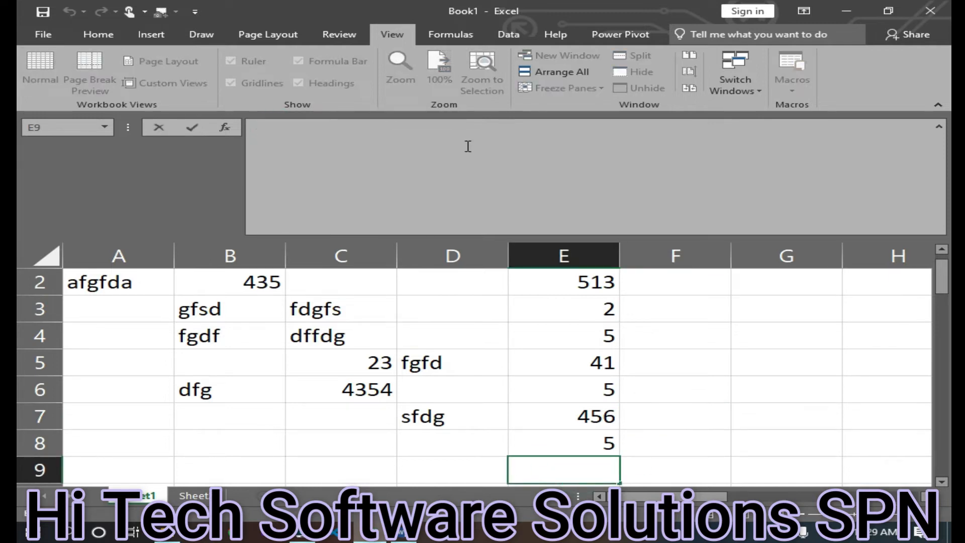
pyautogui.write('=sum(')
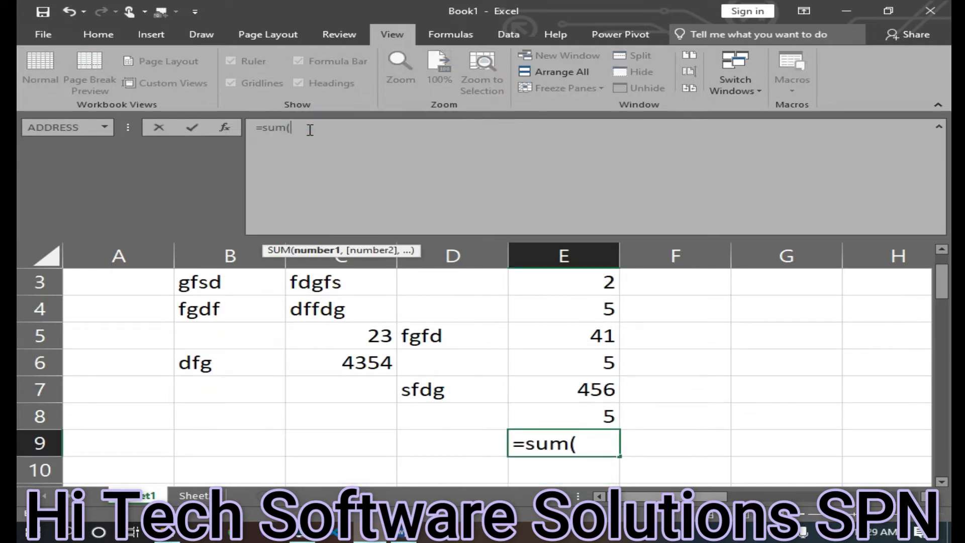
pyautogui.write('2')
pyautogui.press('BackSpace')
pyautogui.write('e')
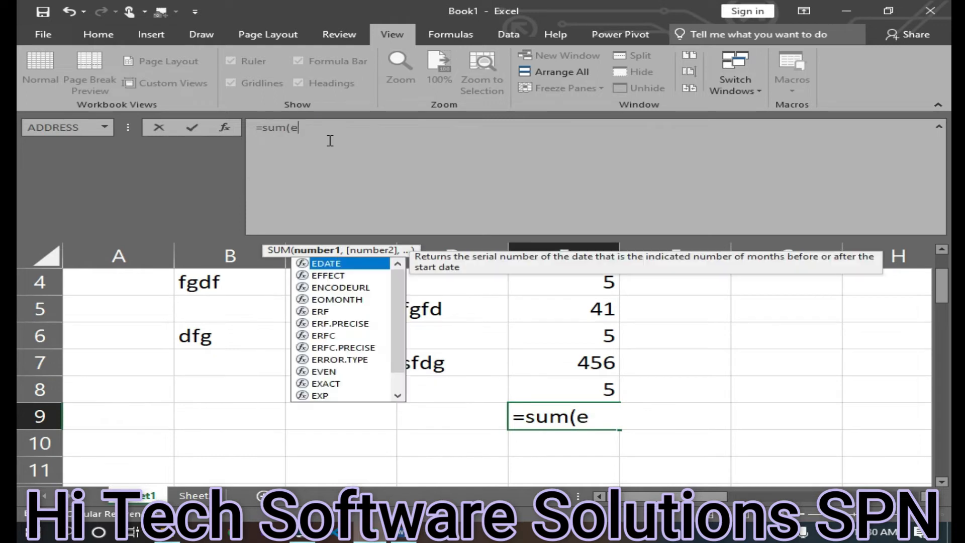
pyautogui.write('2')
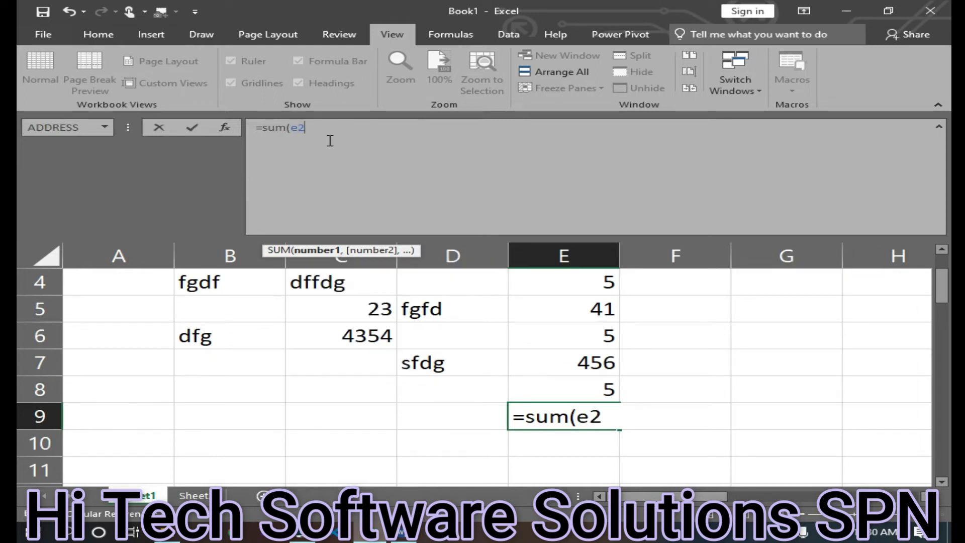
pyautogui.write(',e3,')
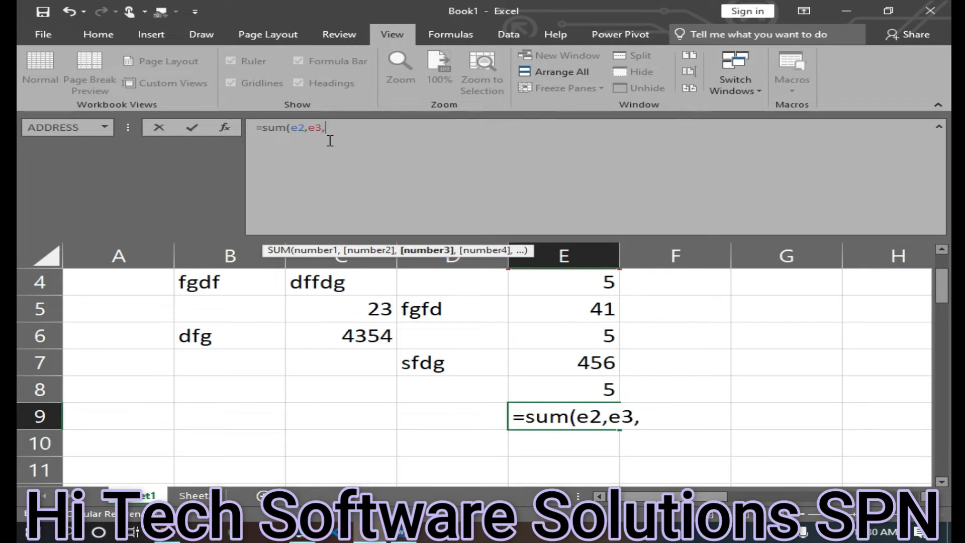
pyautogui.write('e4,e')
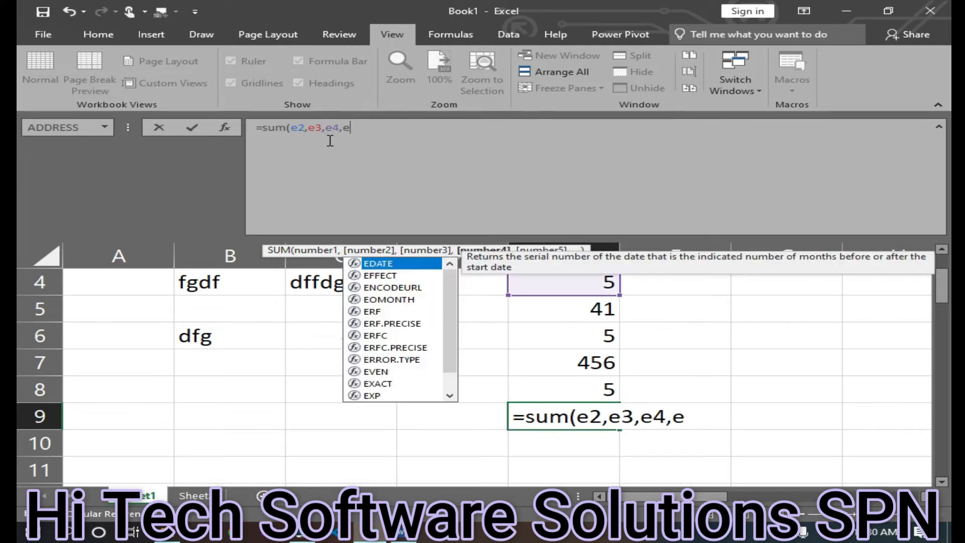
pyautogui.write('5,e6')
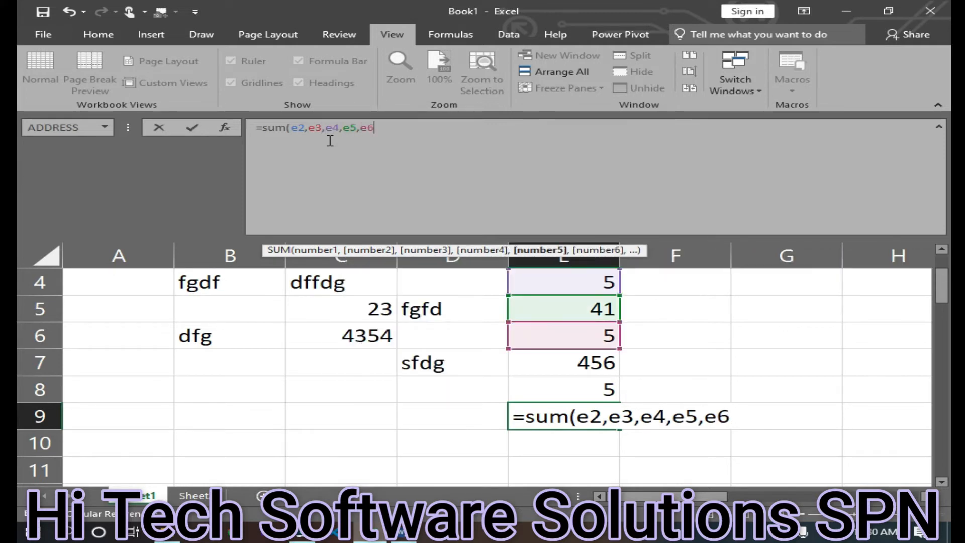
pyautogui.write(',e7,e')
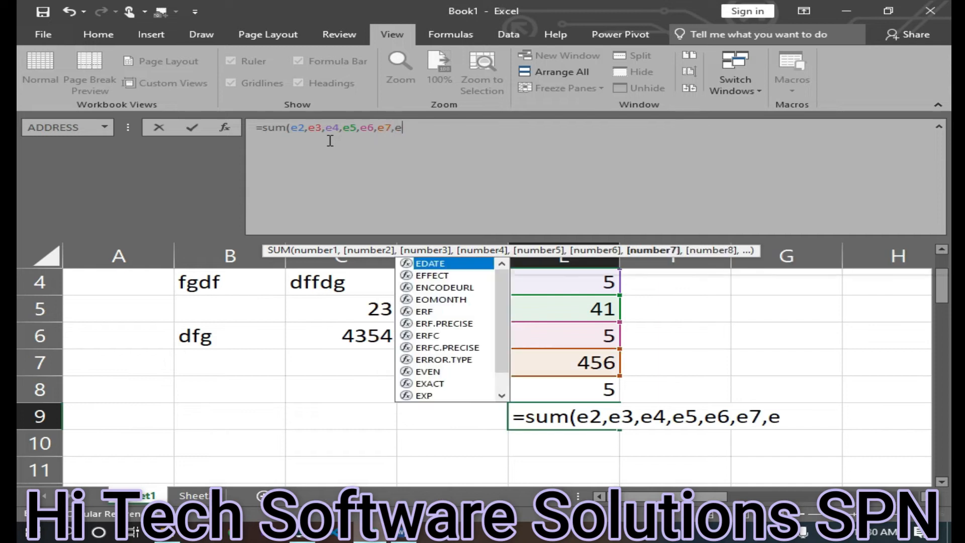
pyautogui.write('8)')
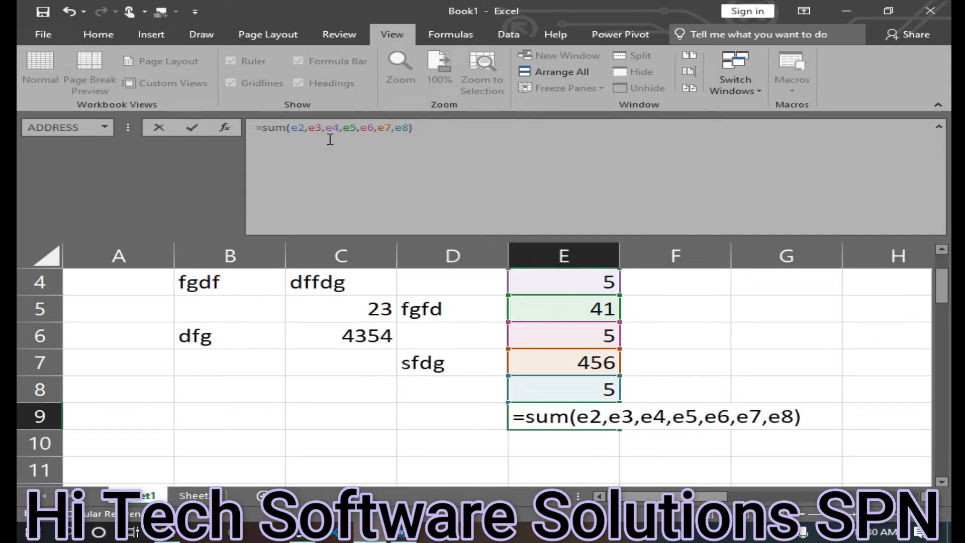
pyautogui.press('Return')
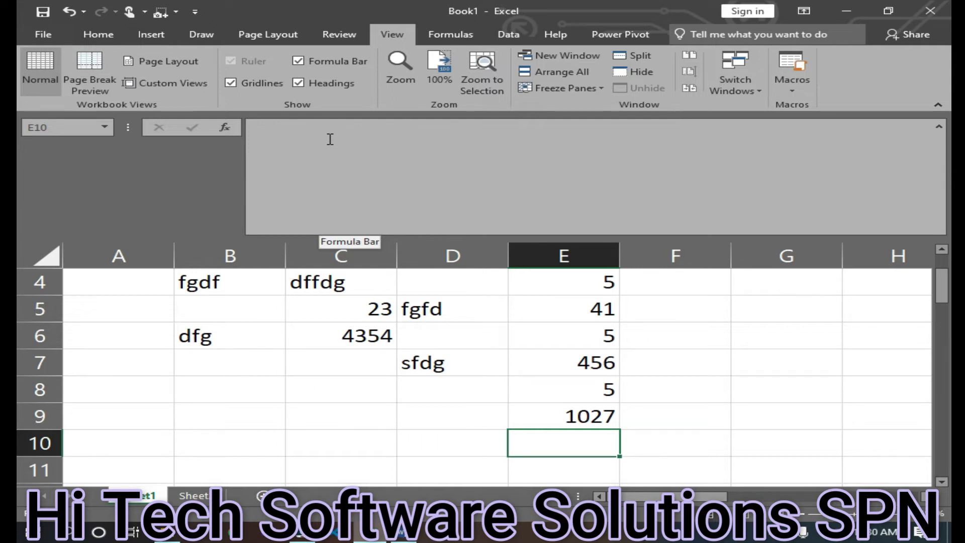
# Enter =sum(e1:e9) in cell E10 to total the column range
pyautogui.write('=')
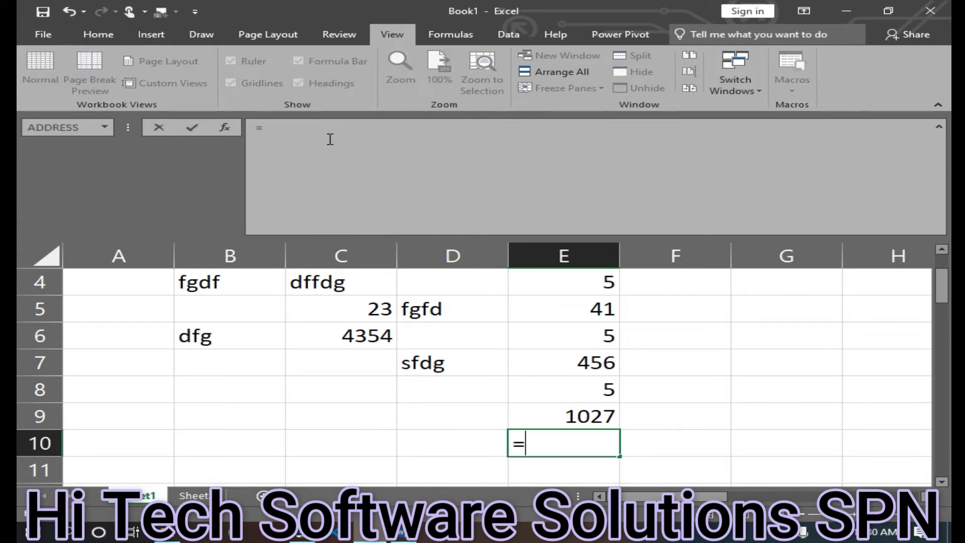
pyautogui.write('sum(')
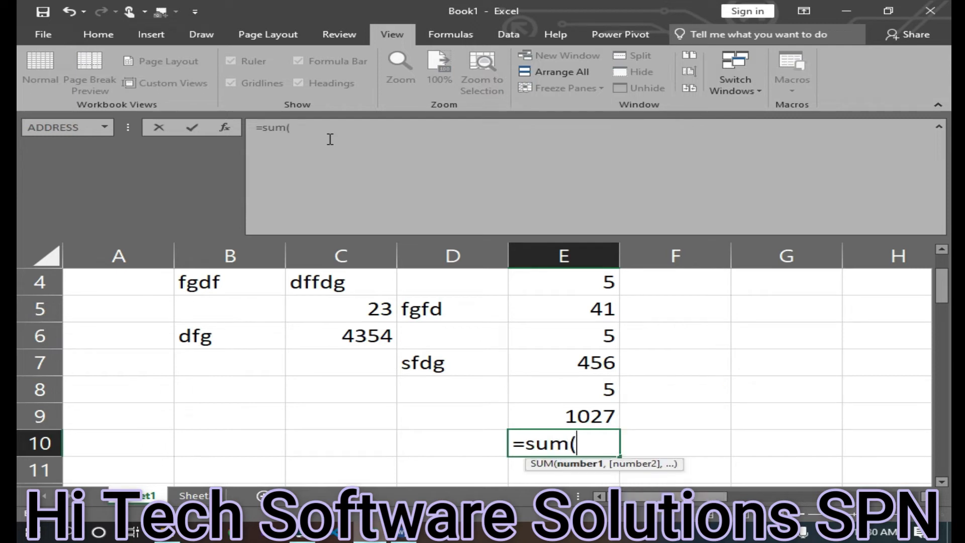
pyautogui.write('e1:e9')
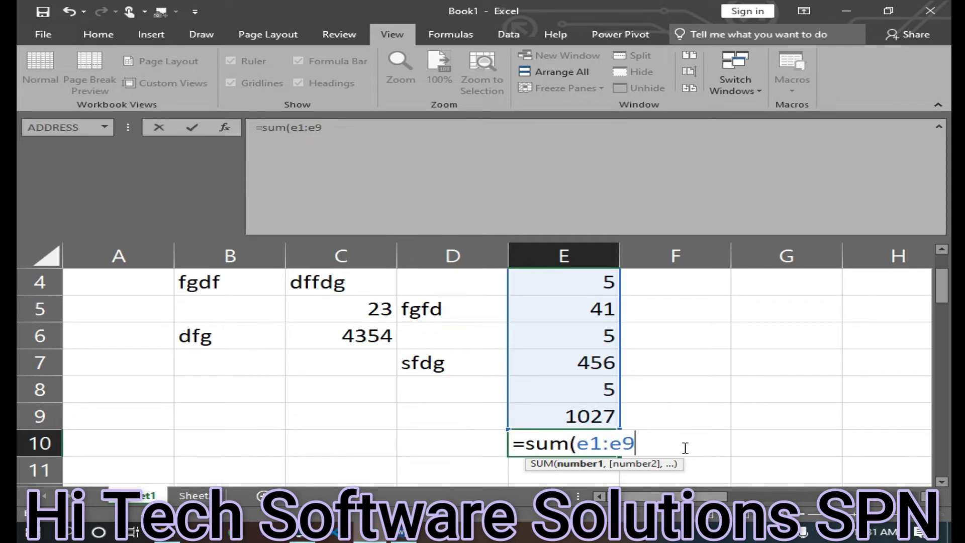
pyautogui.write(')')
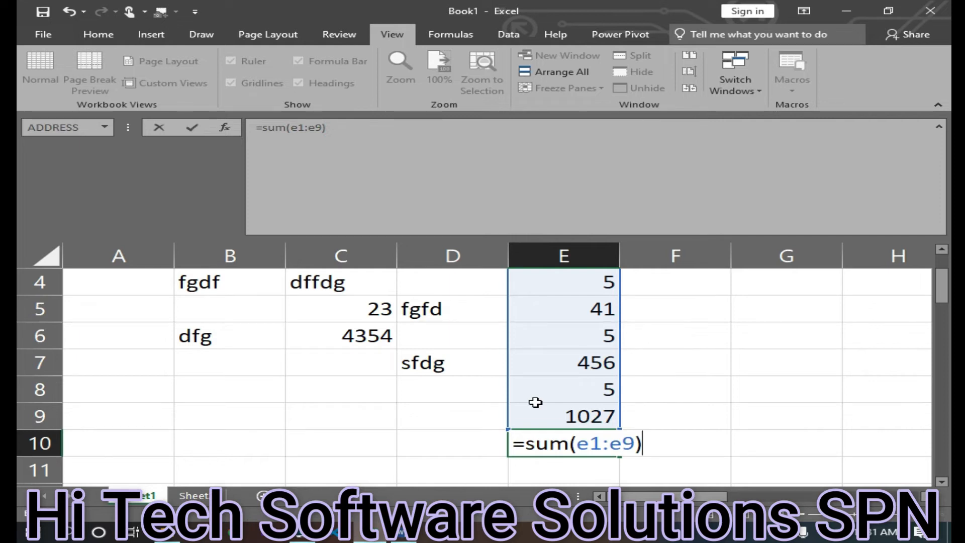
pyautogui.press('Return')
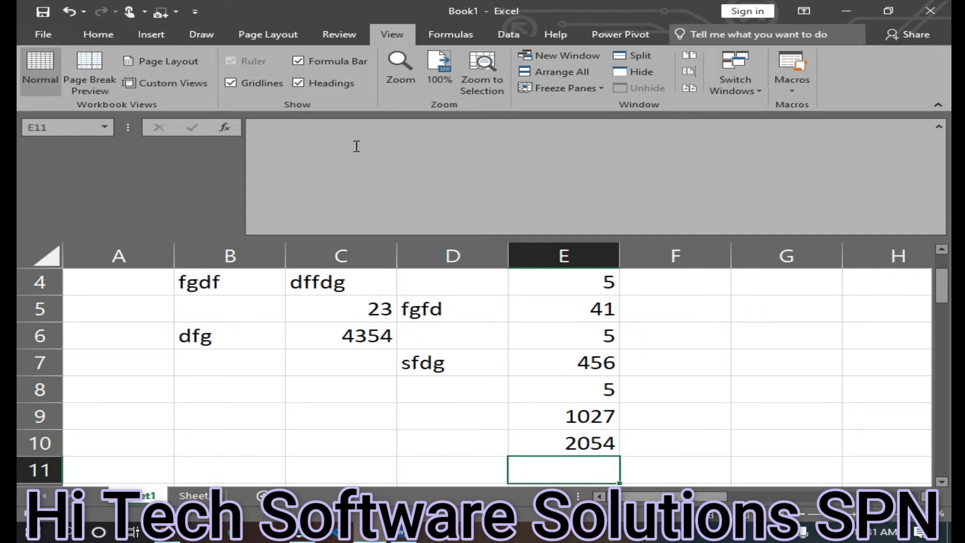
# Build a SUM formula in cell E11 totalling the column E cells above it
pyautogui.click(334, 134)
pyautogui.write('=s')
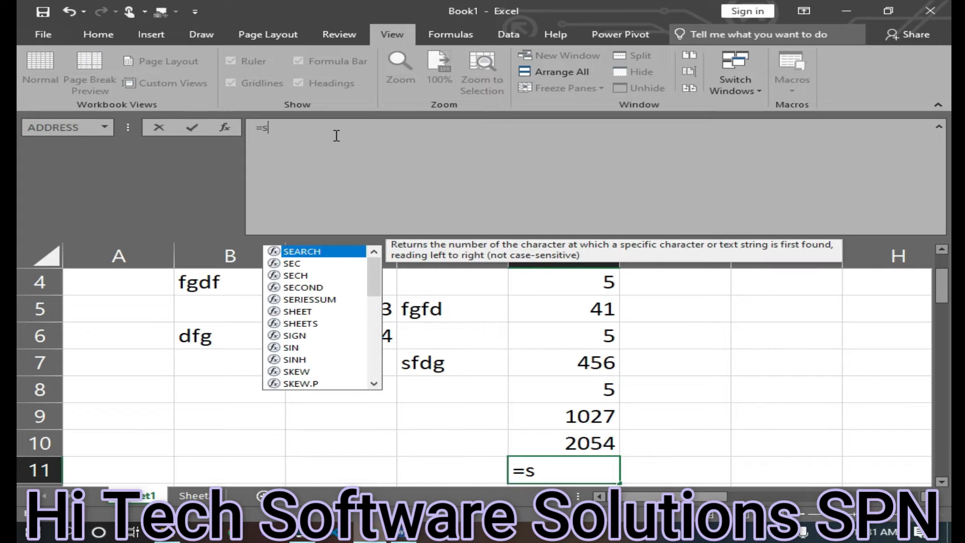
pyautogui.write('u')
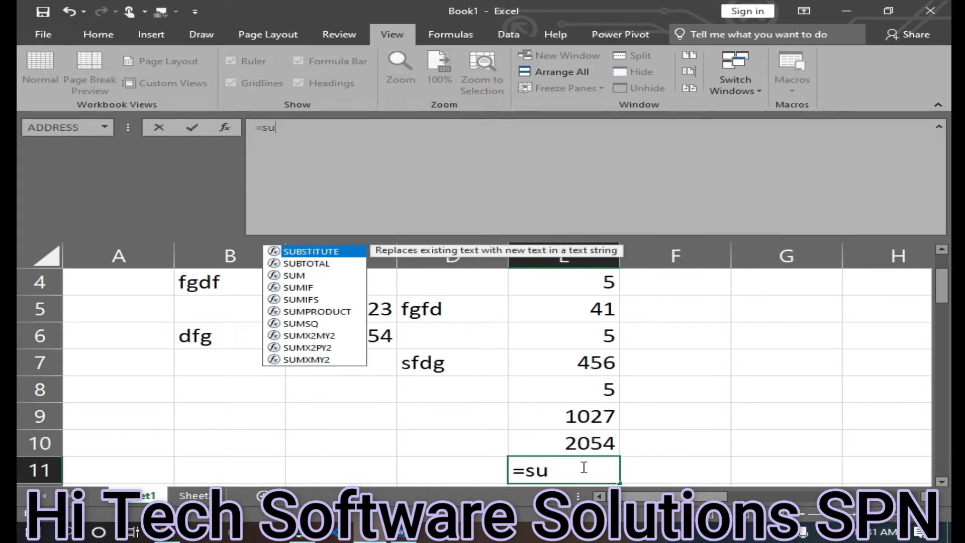
pyautogui.click(564, 441)
pyautogui.doubleClick(564, 442)
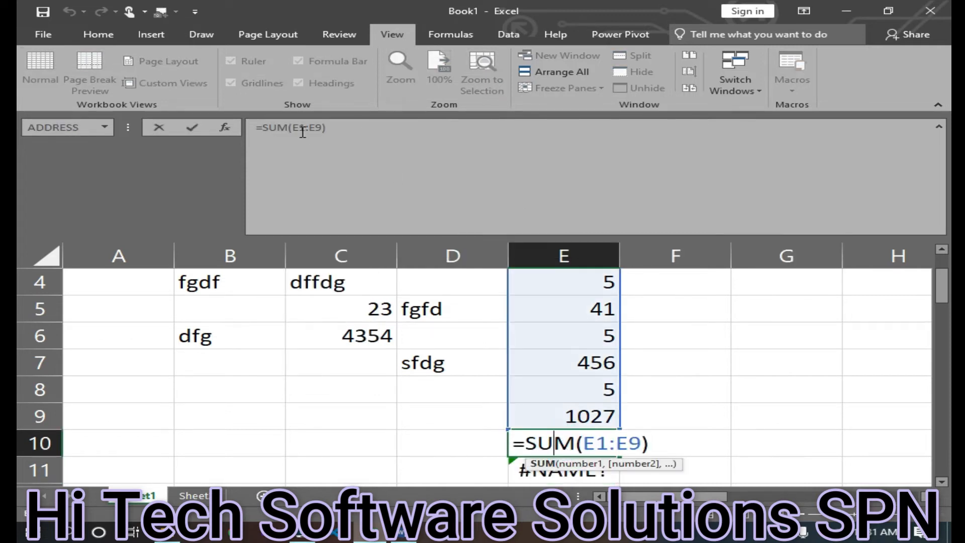
pyautogui.click(551, 416)
pyautogui.doubleClick(551, 416)
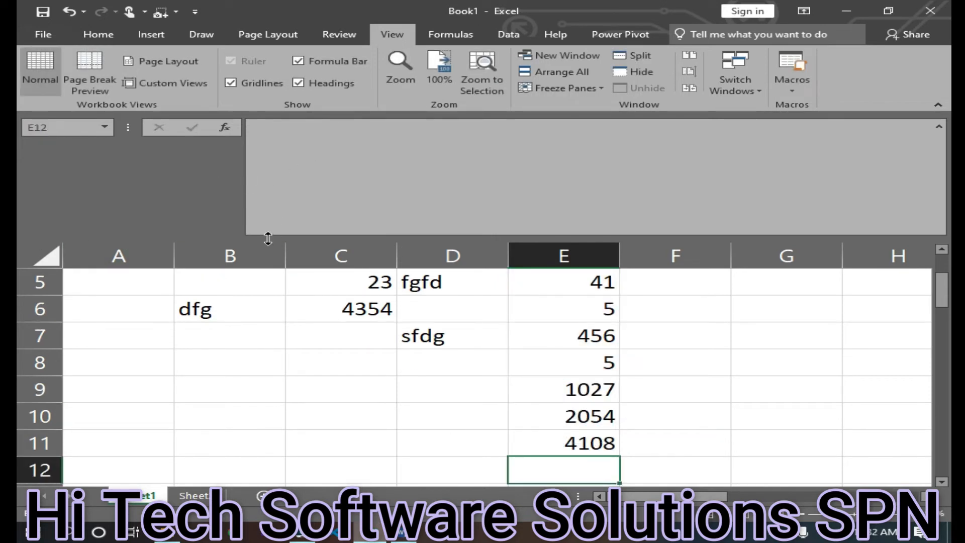
# Collapse the formula bar back to a single line, then hide and redisplay it
pyautogui.moveTo(270, 240); pyautogui.dragTo(260, 137)
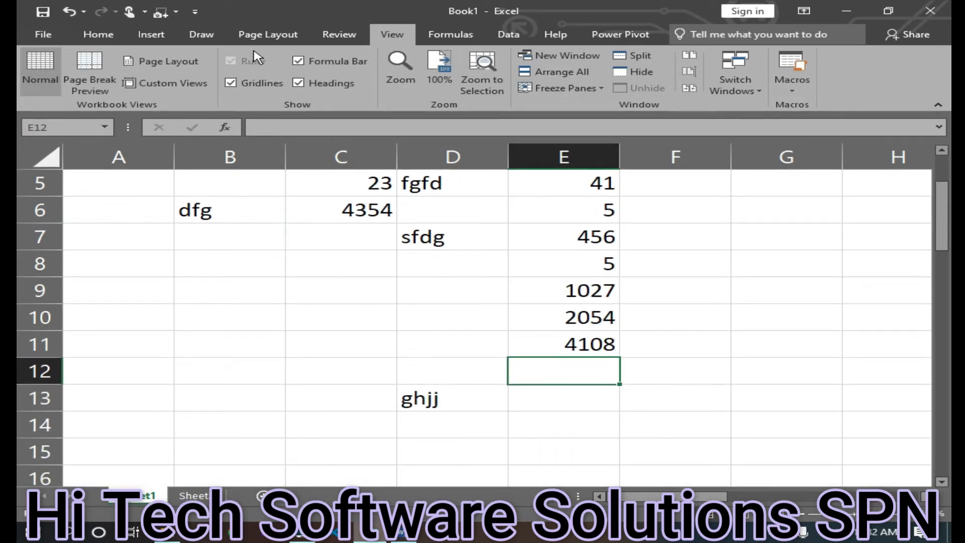
pyautogui.click(298, 61)
pyautogui.click(298, 61)
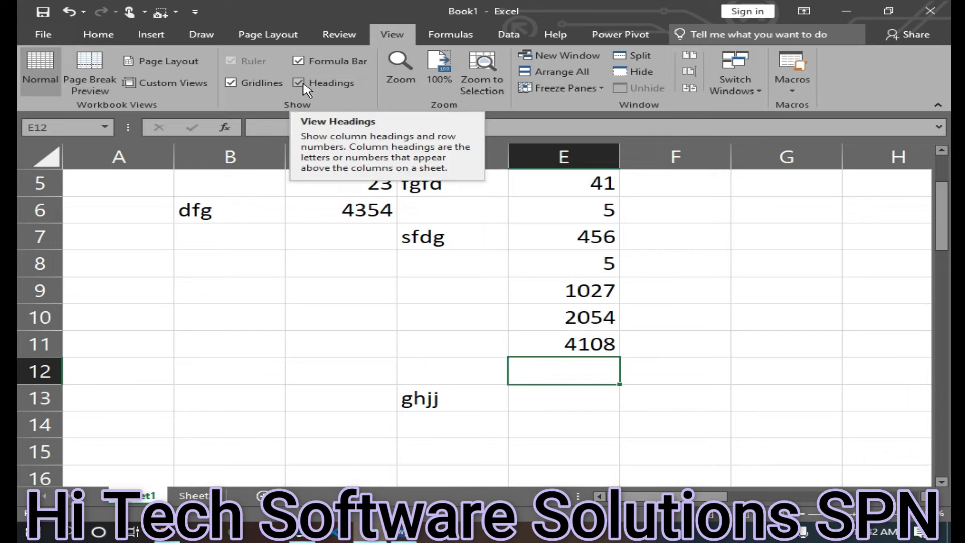
# Hide and redisplay the row and column headings
pyautogui.click(299, 84)
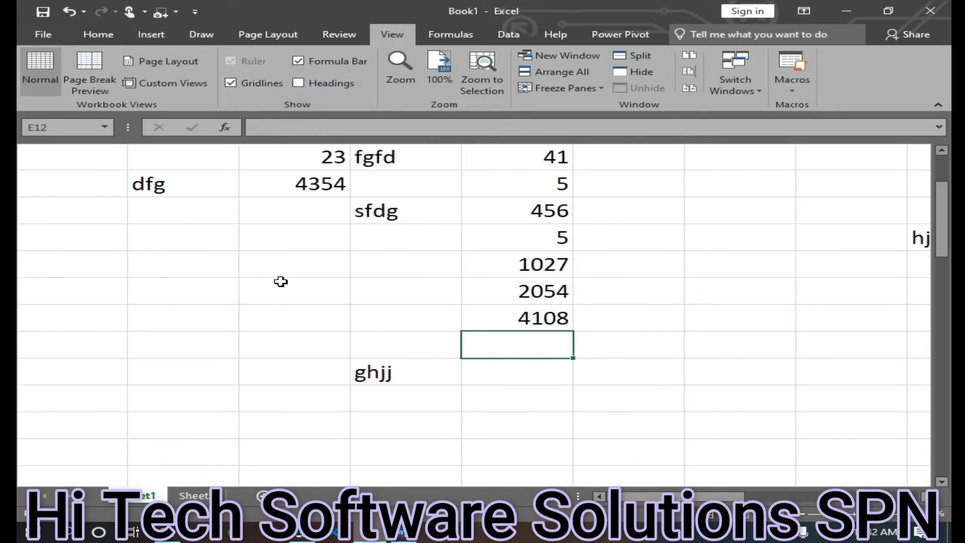
pyautogui.click(299, 83)
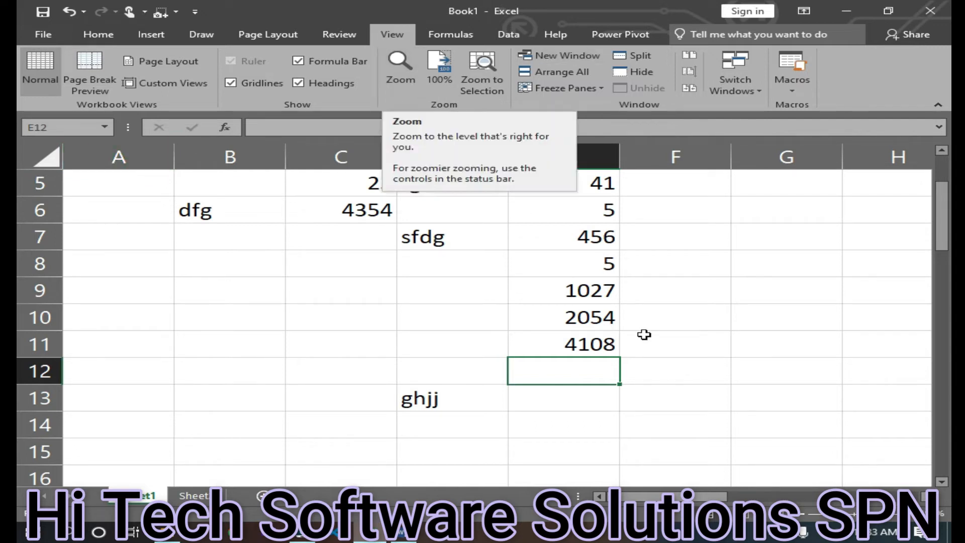
# Set the sheet zoom to 200% through the Zoom dialog
pyautogui.click(878, 513)
pyautogui.moveTo(823, 516); pyautogui.dragTo(855, 515)
pyautogui.scroll(4, 258, 304)
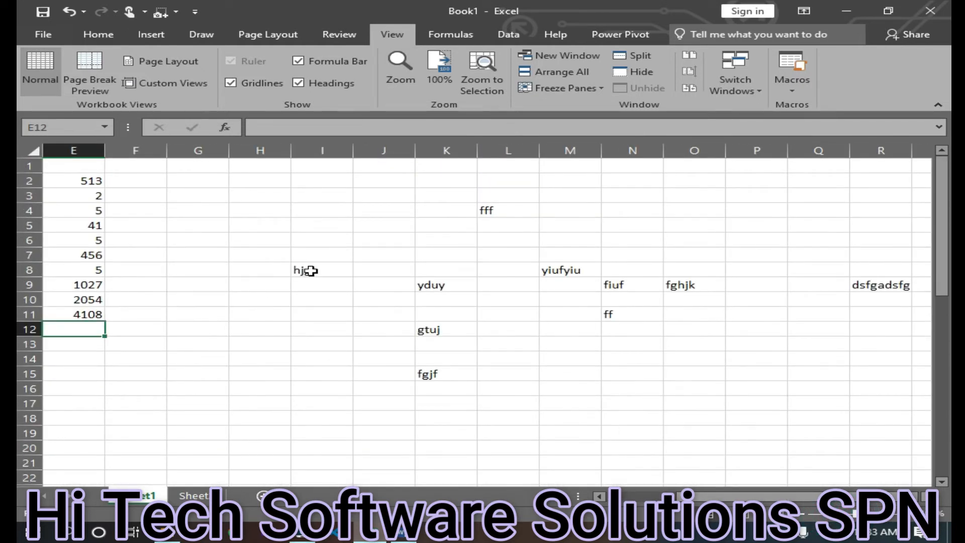
pyautogui.click(400, 68)
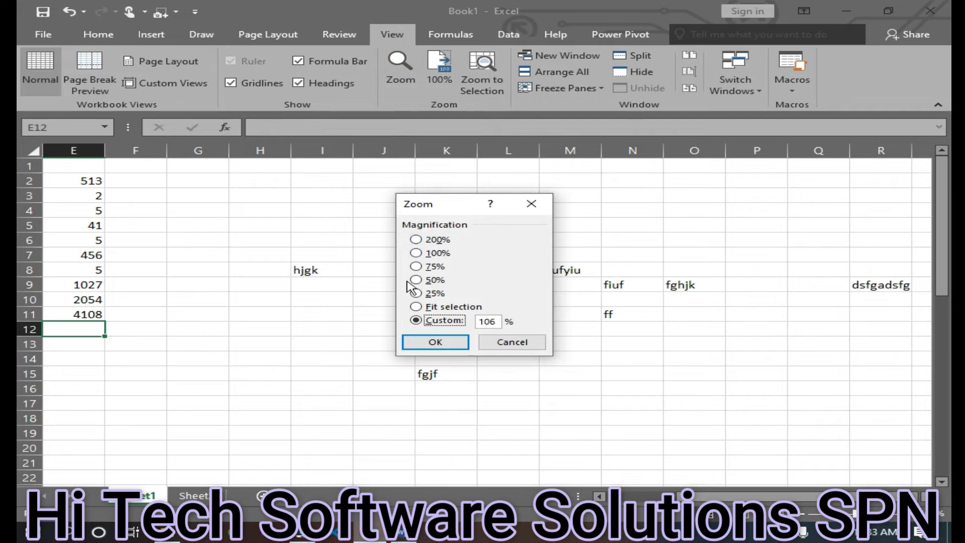
pyautogui.click(416, 240)
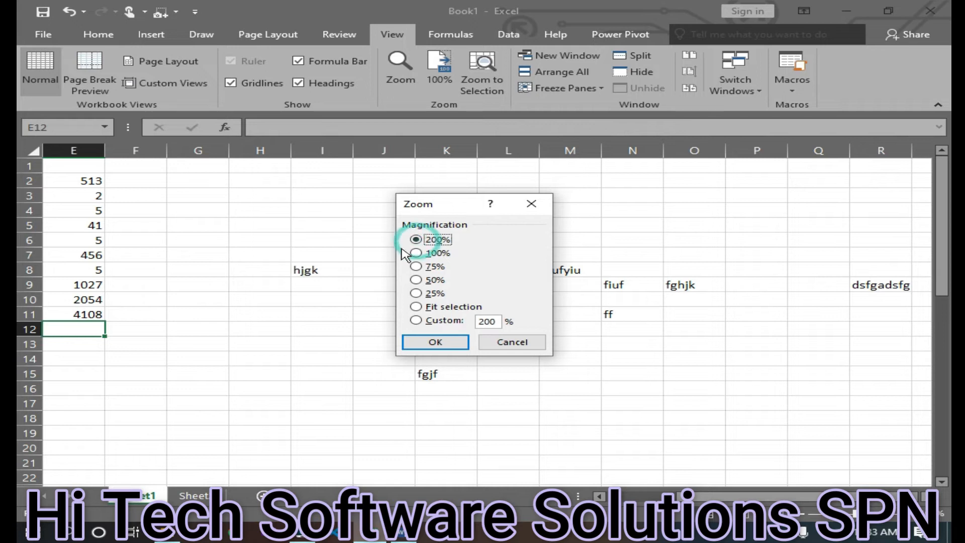
pyautogui.click(435, 343)
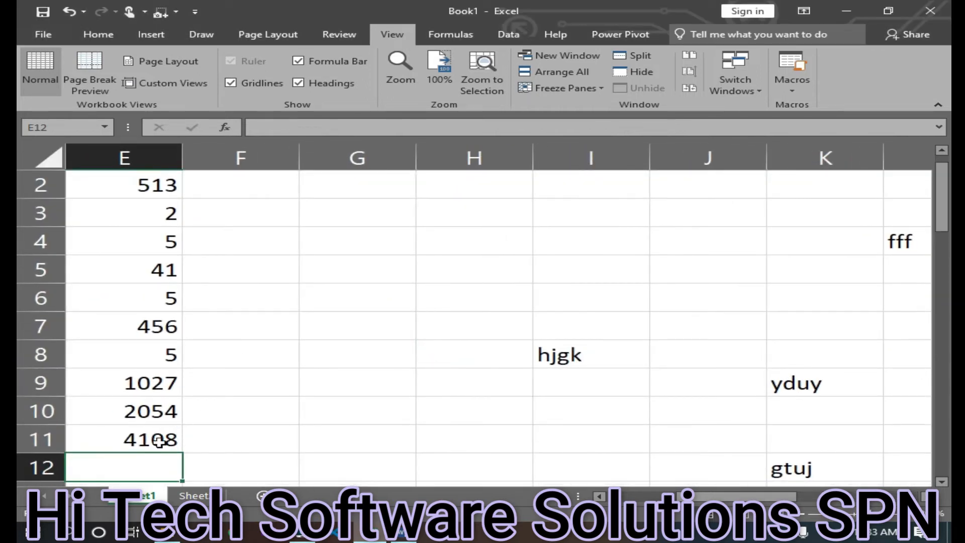
# Try to apply a custom zoom magnification of 5% through the Zoom dialog and dismiss the range warning
pyautogui.click(893, 520)
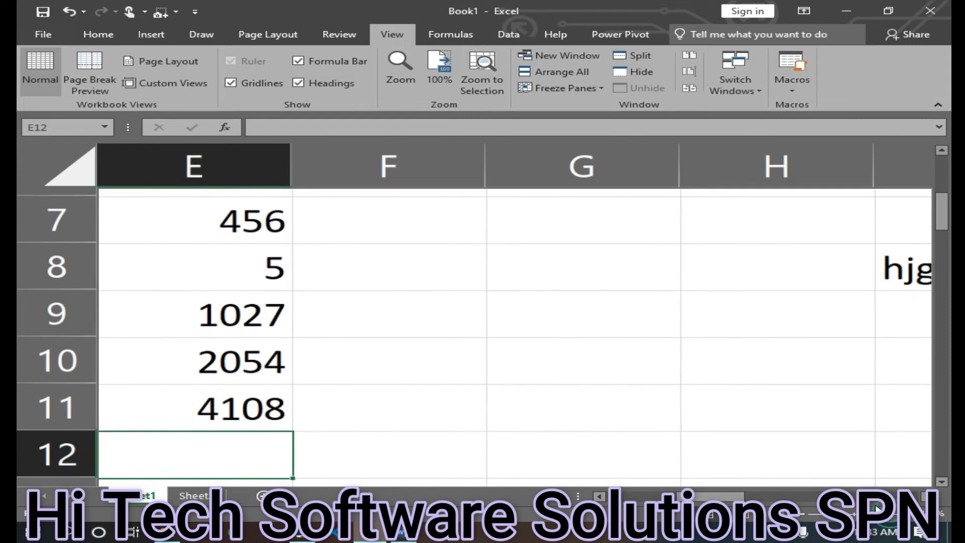
pyautogui.click(400, 68)
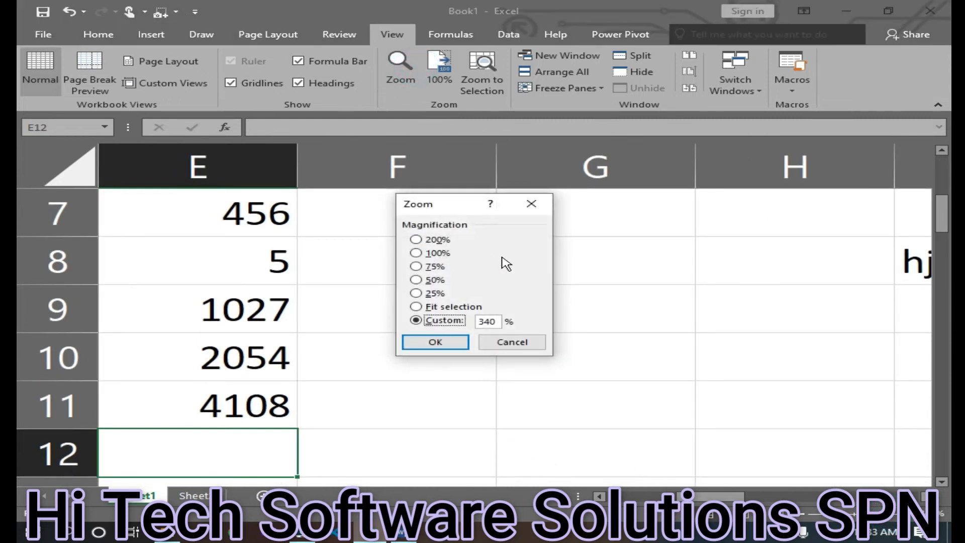
pyautogui.click(488, 322)
pyautogui.write('50')
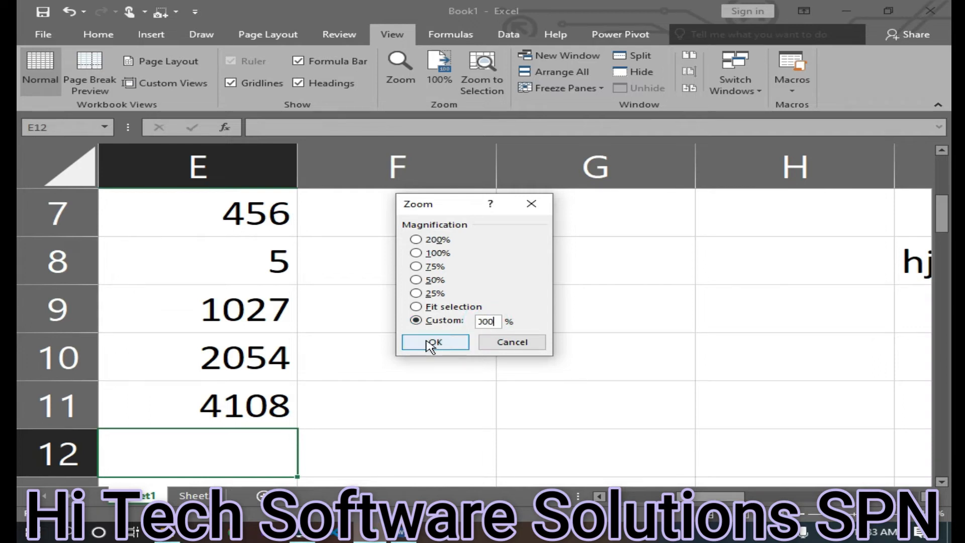
pyautogui.click(430, 346)
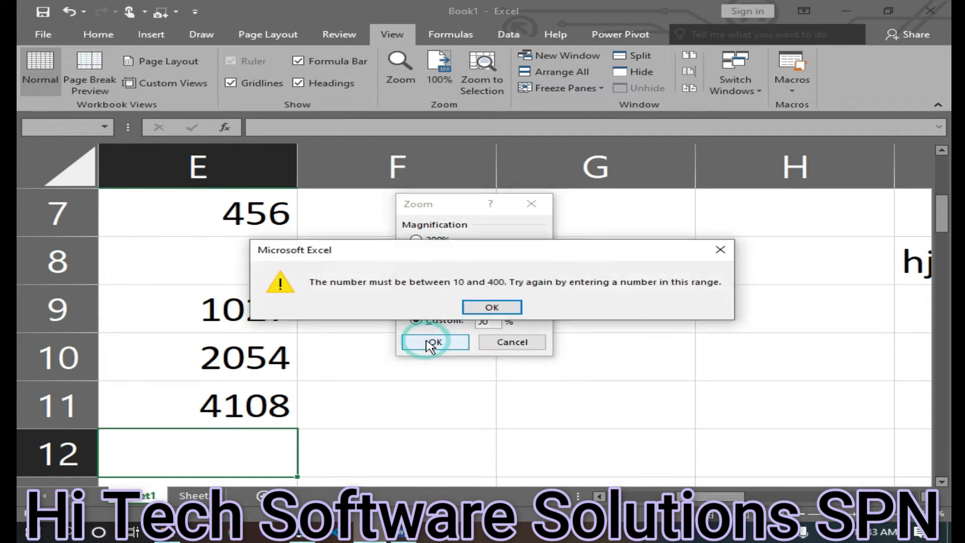
pyautogui.click(490, 306)
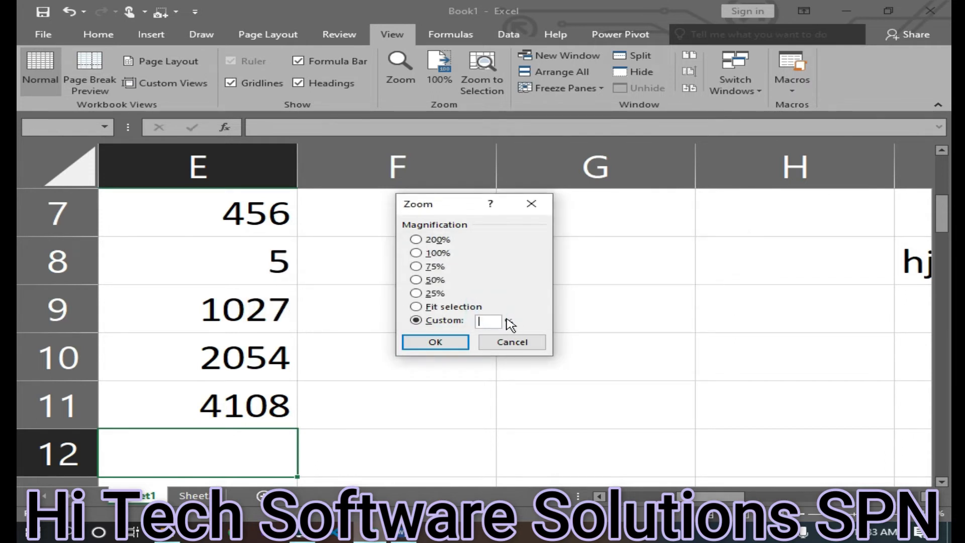
pyautogui.press('Return')
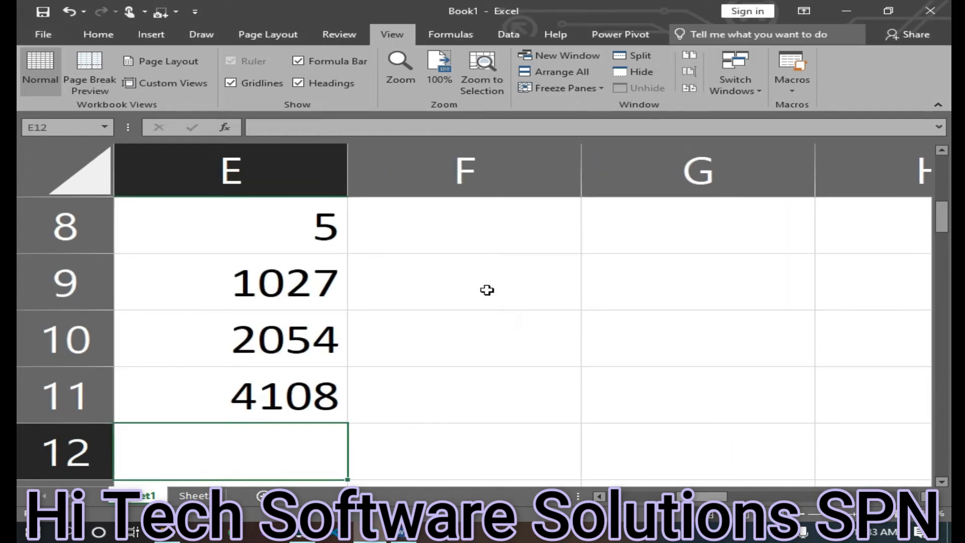
# Set a custom zoom magnification of 10% through the Zoom dialog
pyautogui.click(409, 73)
pyautogui.press('1')
pyautogui.press('0')
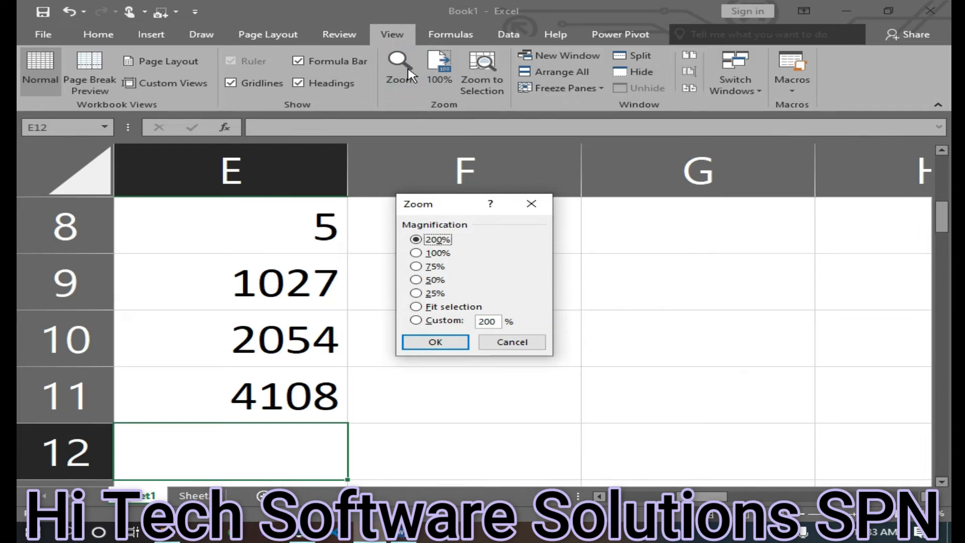
pyautogui.click(496, 327)
pyautogui.doubleClick(487, 321)
pyautogui.write('10')
pyautogui.press('Return')
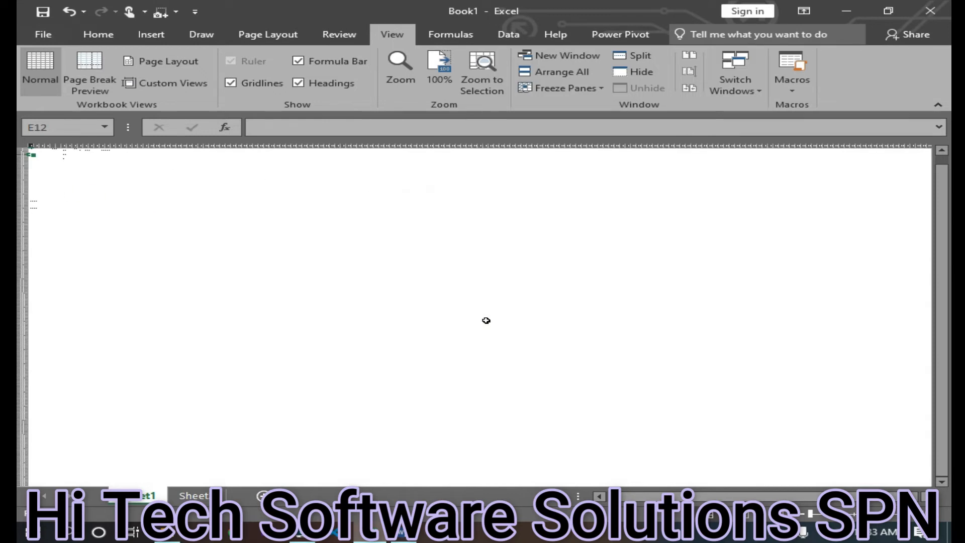
# Set the sheet zoom back to 100% through the Zoom dialog
pyautogui.click(402, 80)
pyautogui.click(438, 253)
pyautogui.click(435, 345)
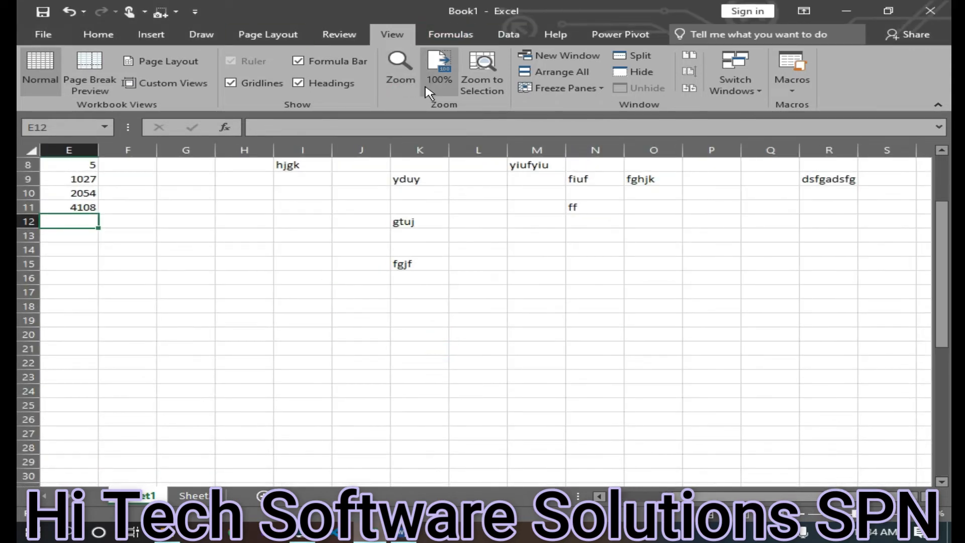
# Apply 50% magnification through the Zoom dialog, then return the sheet to 100% zoom
pyautogui.click(397, 78)
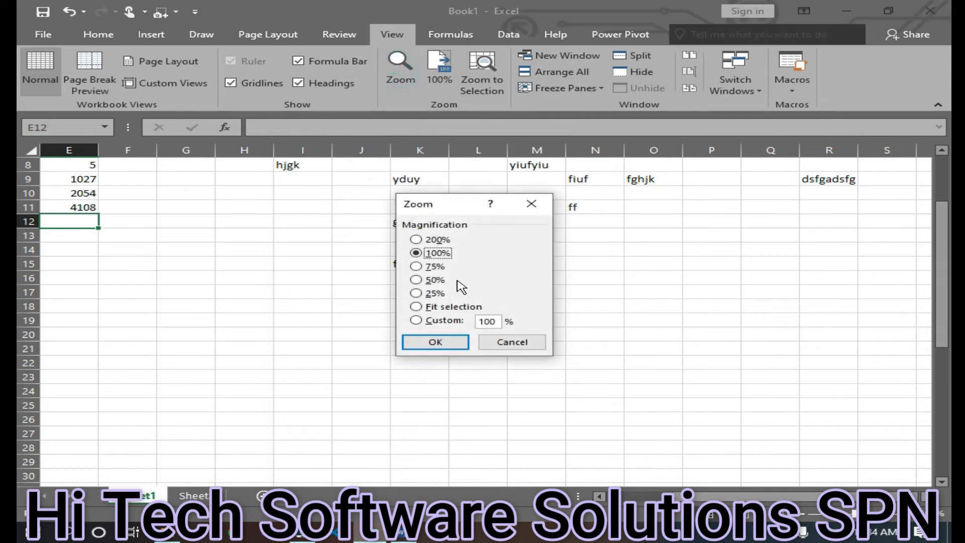
pyautogui.click(435, 279)
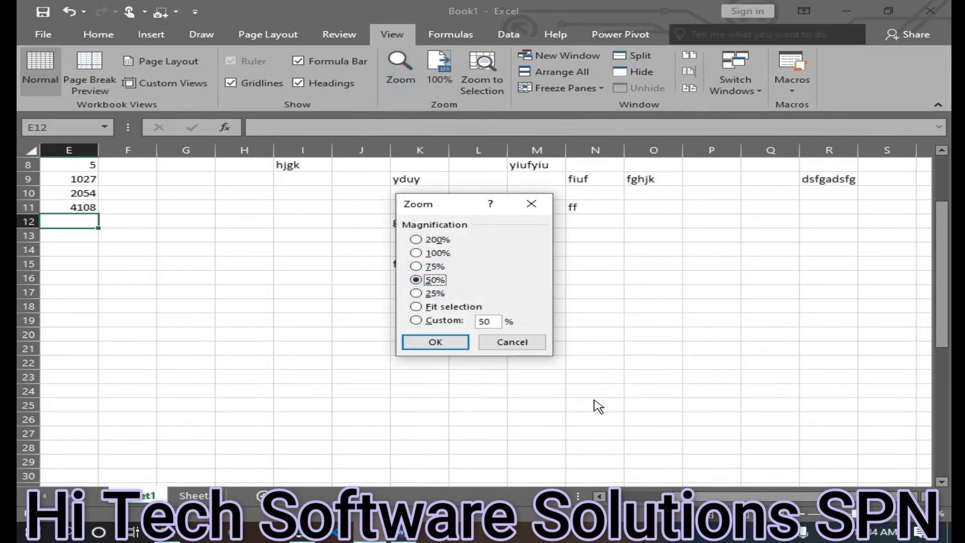
pyautogui.click(436, 342)
pyautogui.click(436, 66)
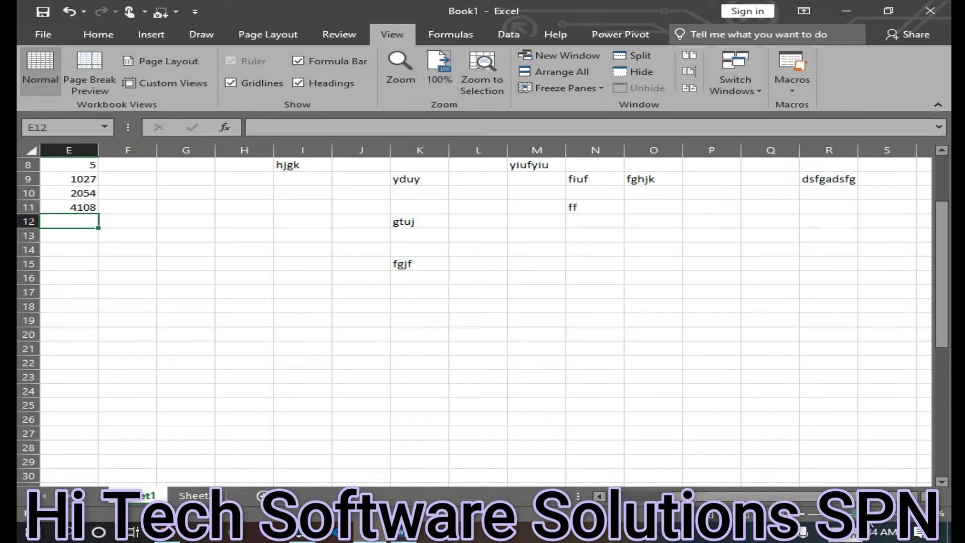
# Increase the sheet zoom slightly with the zoom slider
pyautogui.moveTo(856, 513); pyautogui.dragTo(865, 514)
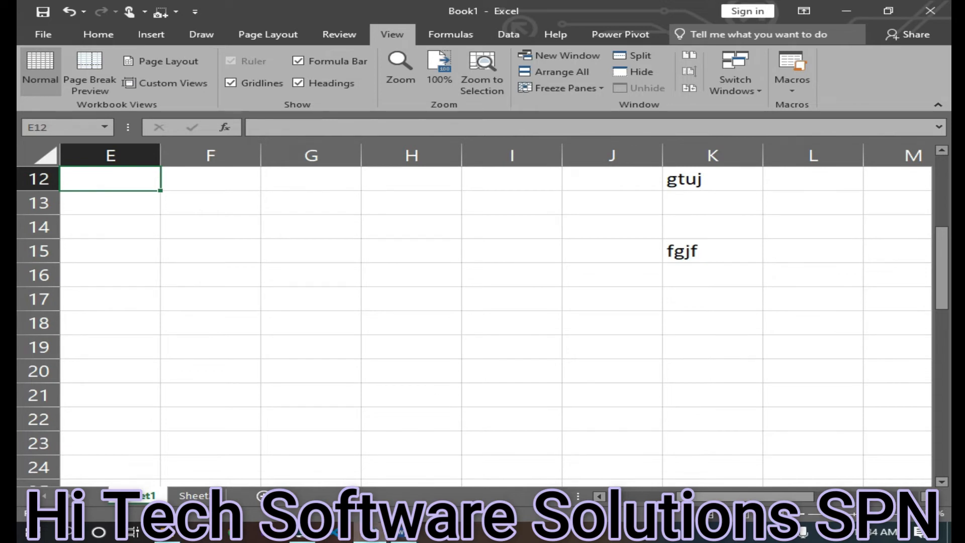
# Open a new window of the current workbook
pyautogui.moveTo(369, 535)
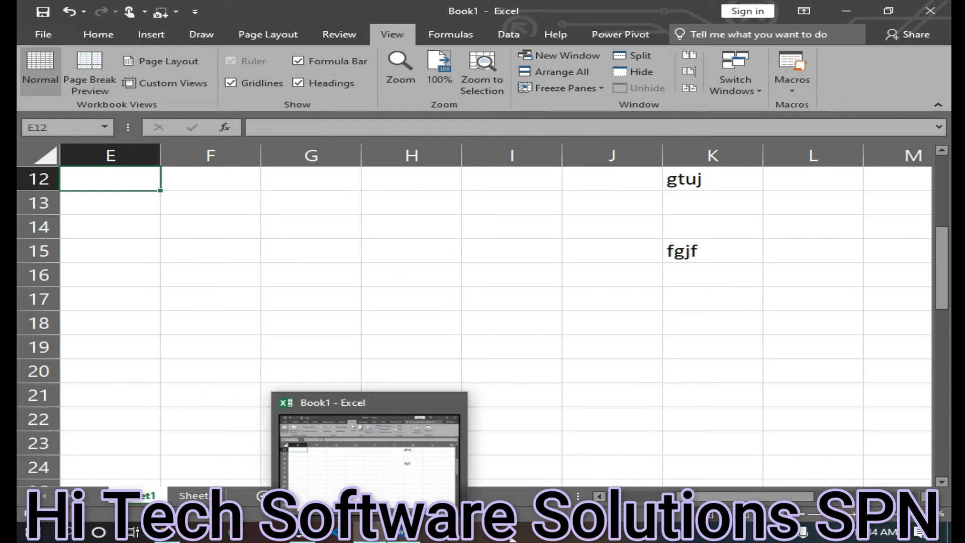
pyautogui.click(568, 59)
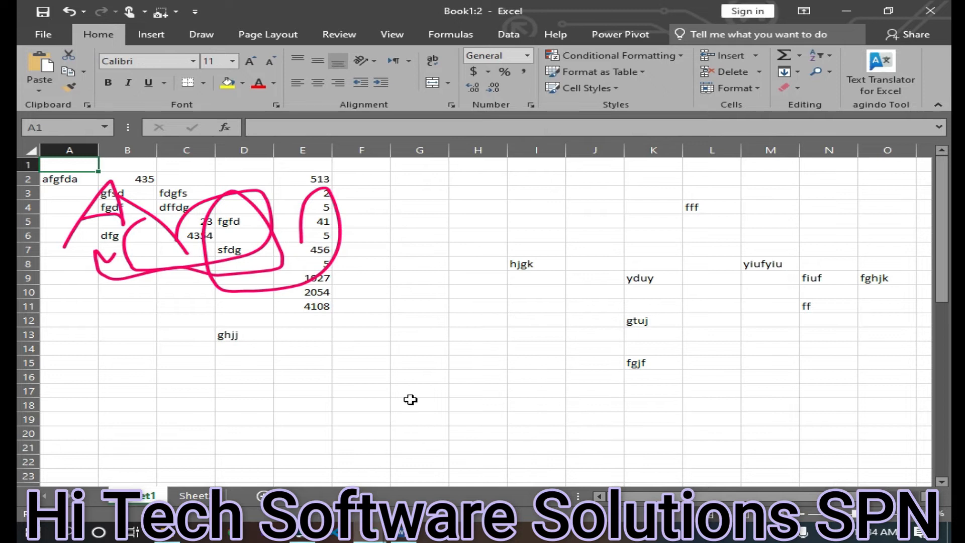
# Switch back to the first workbook window, Book1:1, and scroll to the top of the sheet
pyautogui.moveTo(381, 537)
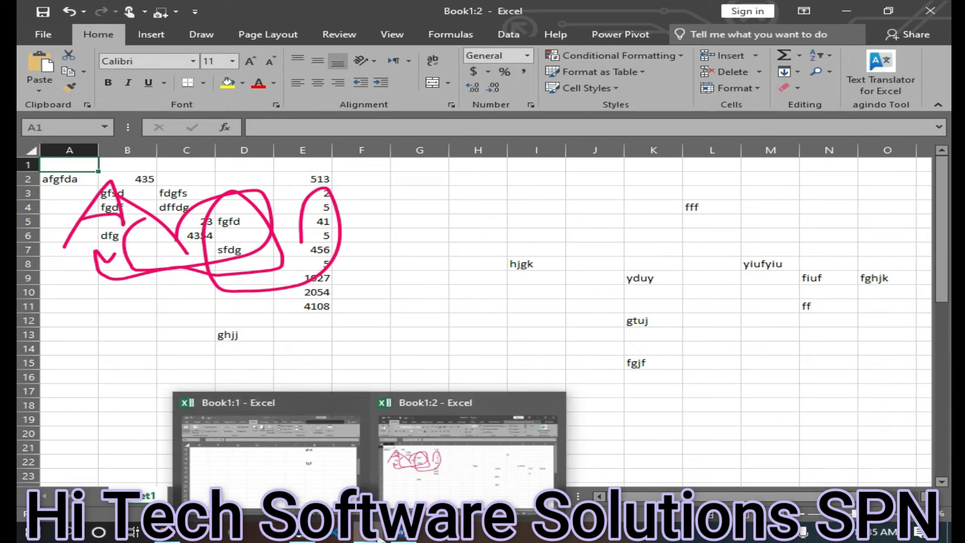
pyautogui.click(233, 454)
pyautogui.scroll(4, 355, 258)
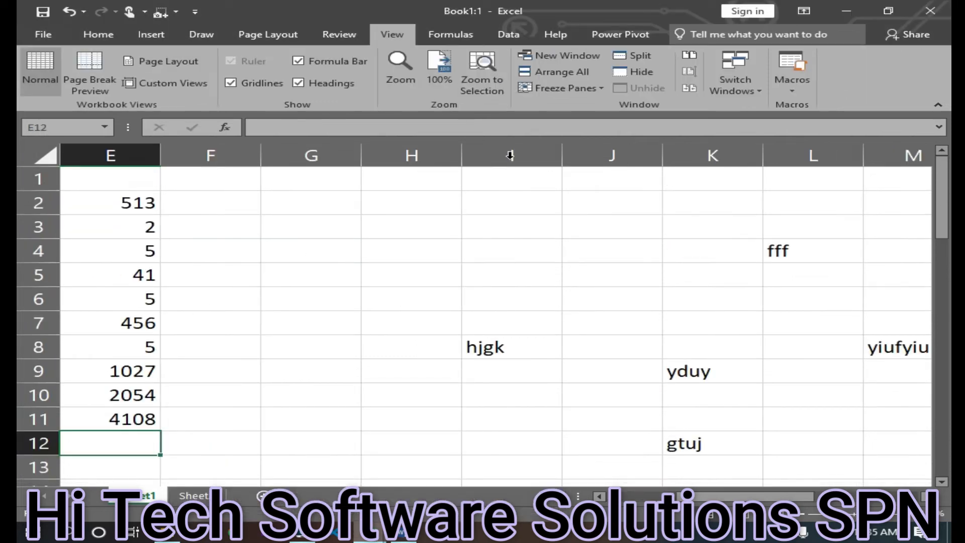
# Show the ink annotations in the first window and scroll the sheet left to see them
pyautogui.click(347, 36)
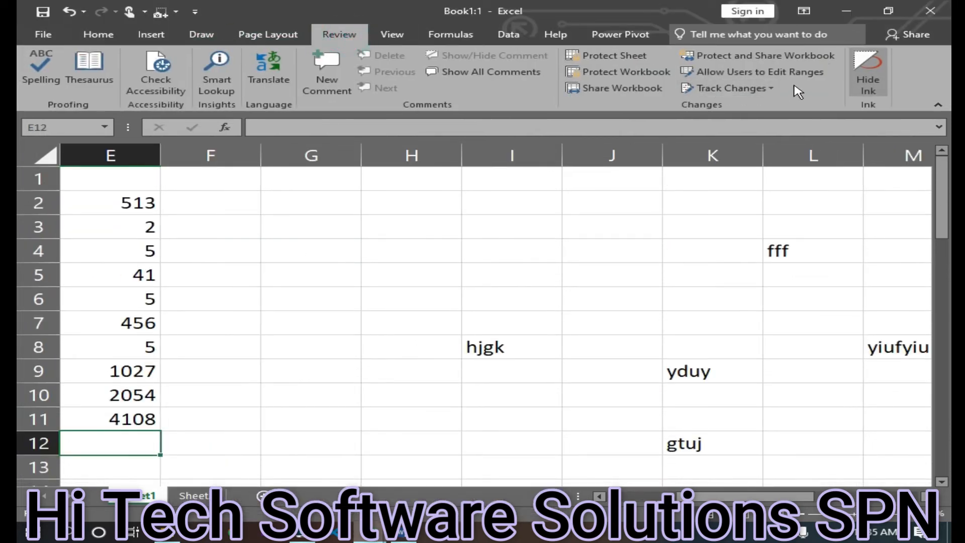
pyautogui.click(874, 70)
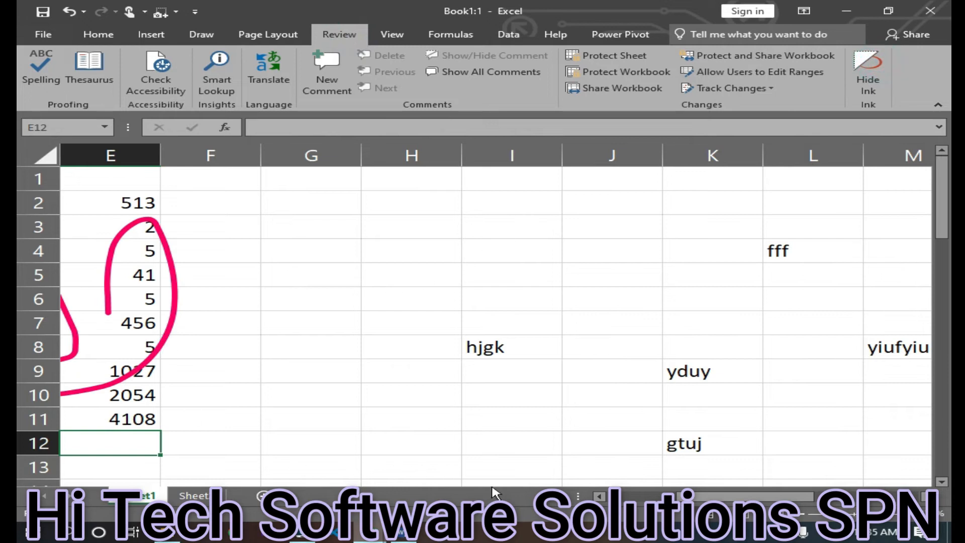
pyautogui.click(726, 497)
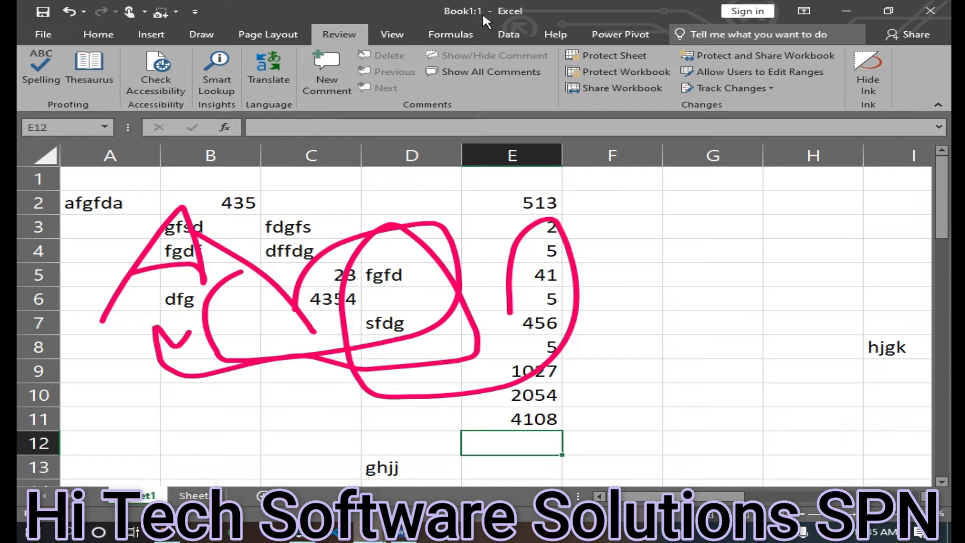
# Switch to the Book1:2 window and back to Book1:1 to compare them
pyautogui.moveTo(369, 532)
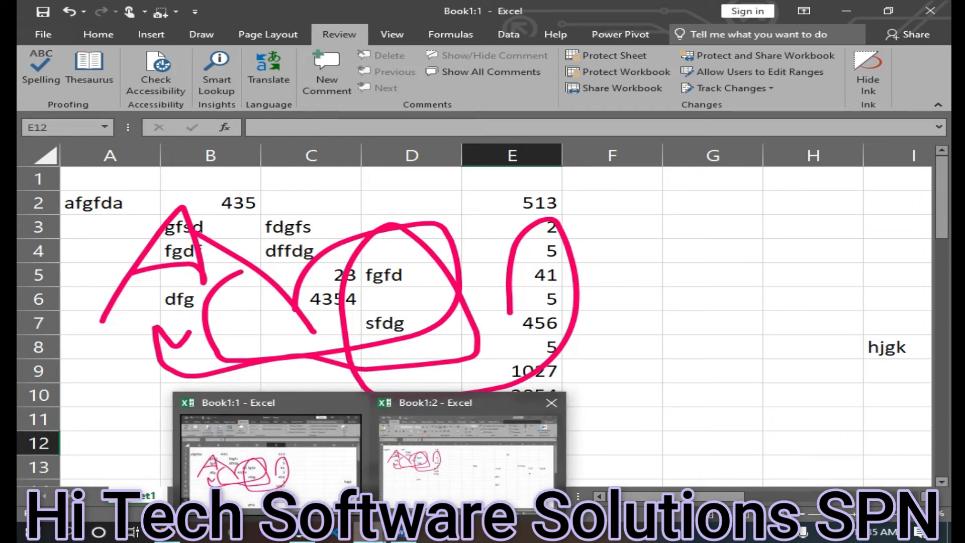
pyautogui.click(458, 459)
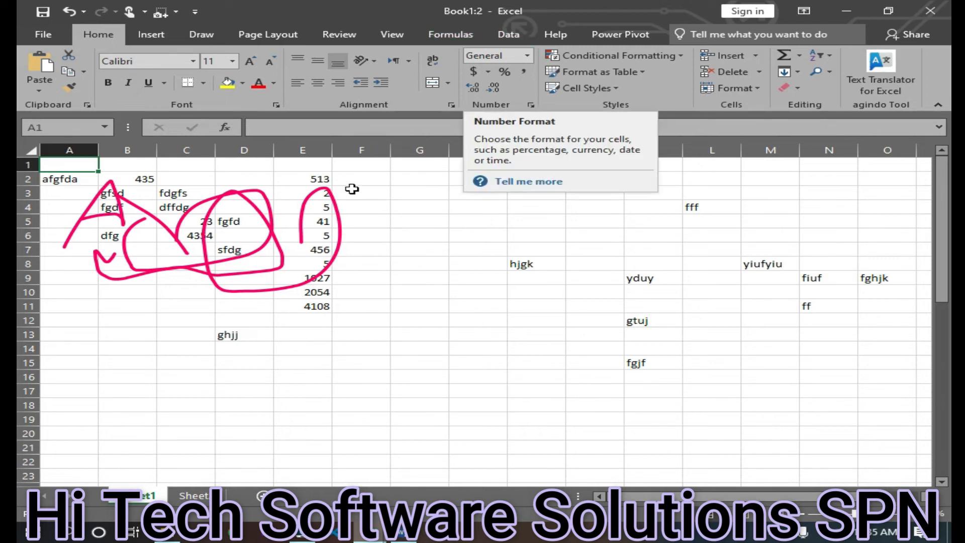
pyautogui.moveTo(334, 534)
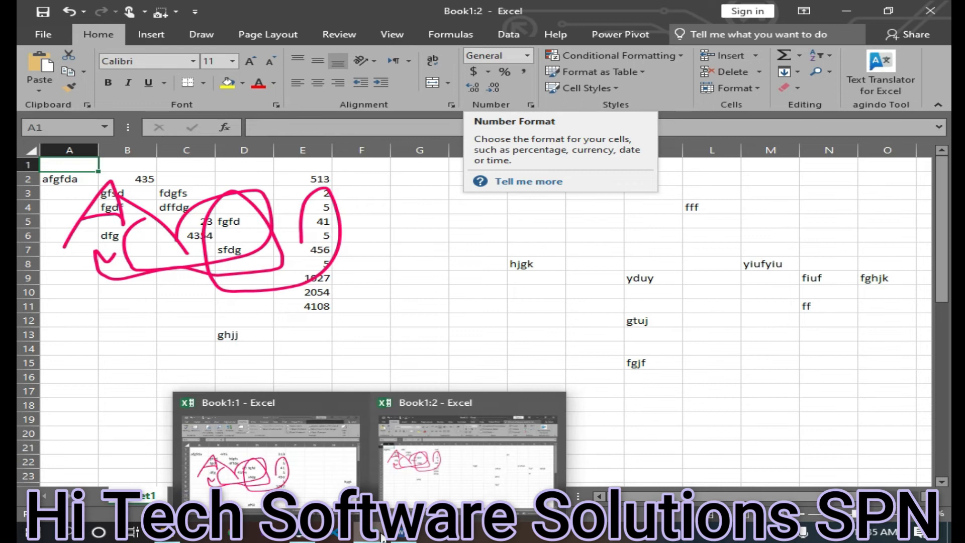
pyautogui.click(251, 463)
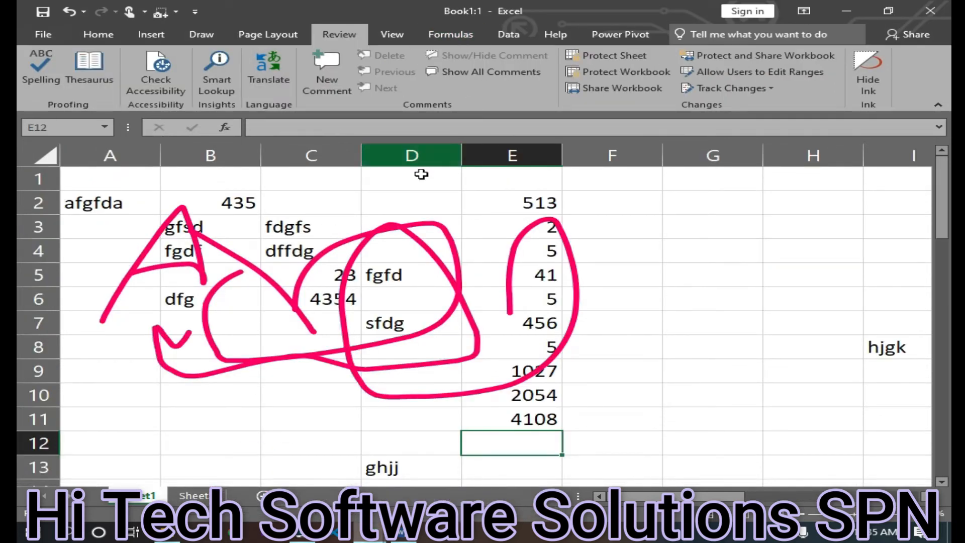
# Enter fhgdsh in cell A12 and 324 in cell B12, then select D12
pyautogui.click(261, 372)
pyautogui.click(146, 443)
pyautogui.write('fhgdsh')
pyautogui.click(194, 442)
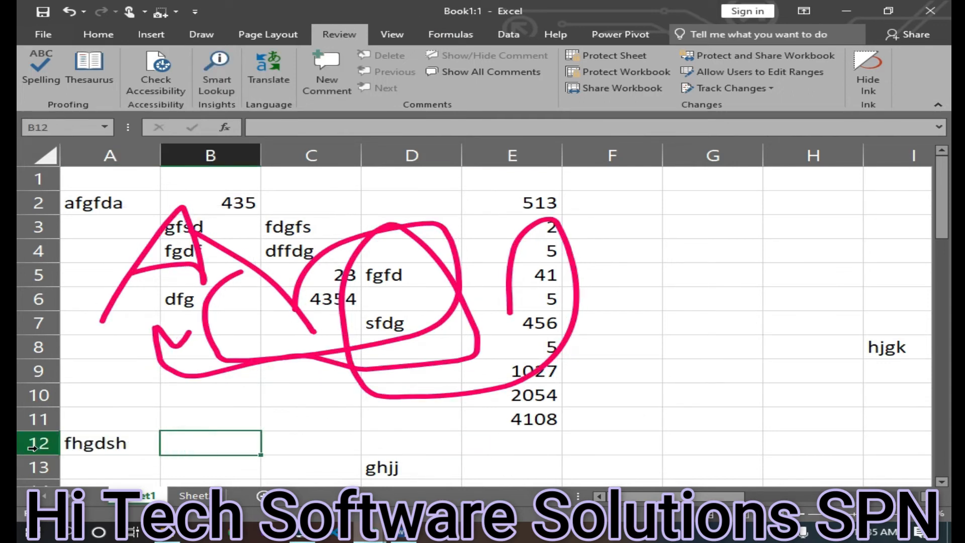
pyautogui.write('324')
pyautogui.click(383, 440)
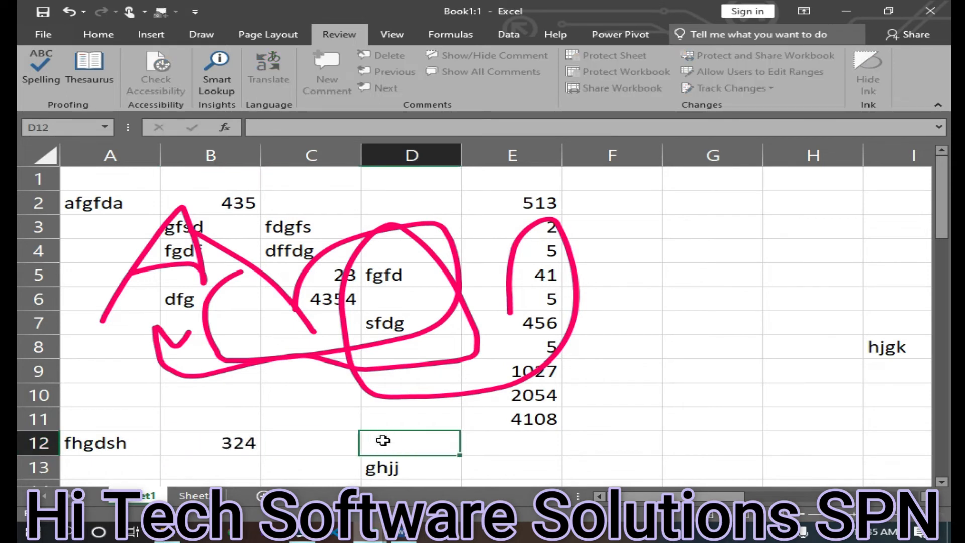
# Switch between the two workbook windows to compare the new entries in each
pyautogui.moveTo(357, 528)
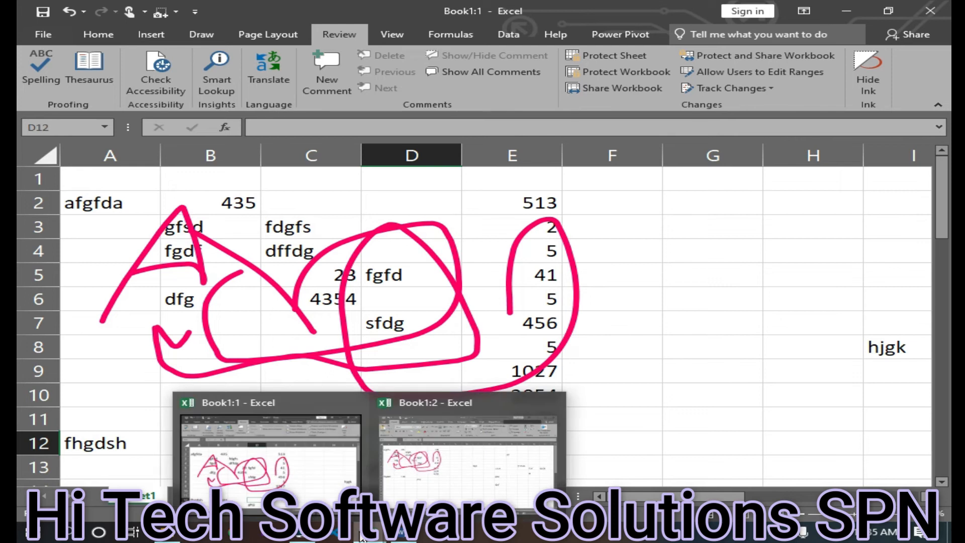
pyautogui.click(501, 481)
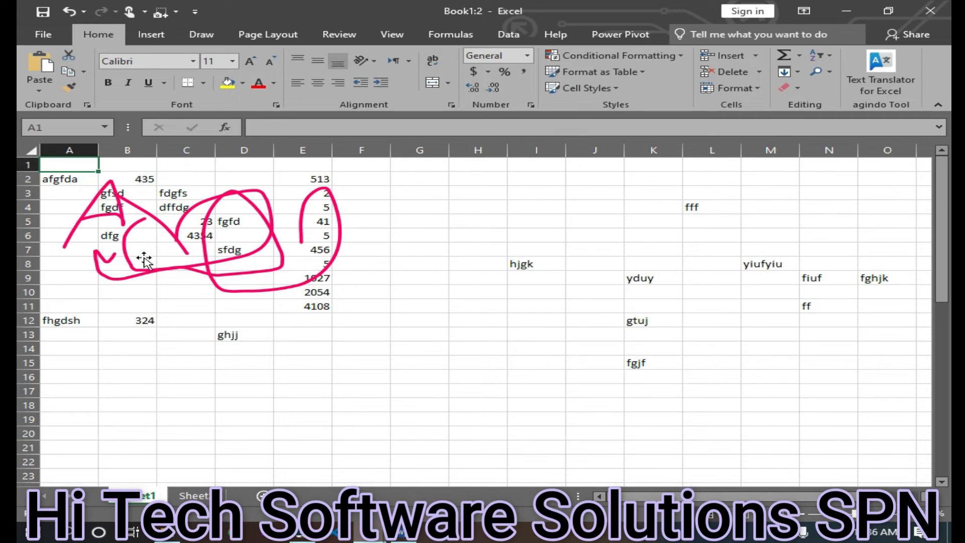
pyautogui.click(375, 533)
pyautogui.click(271, 452)
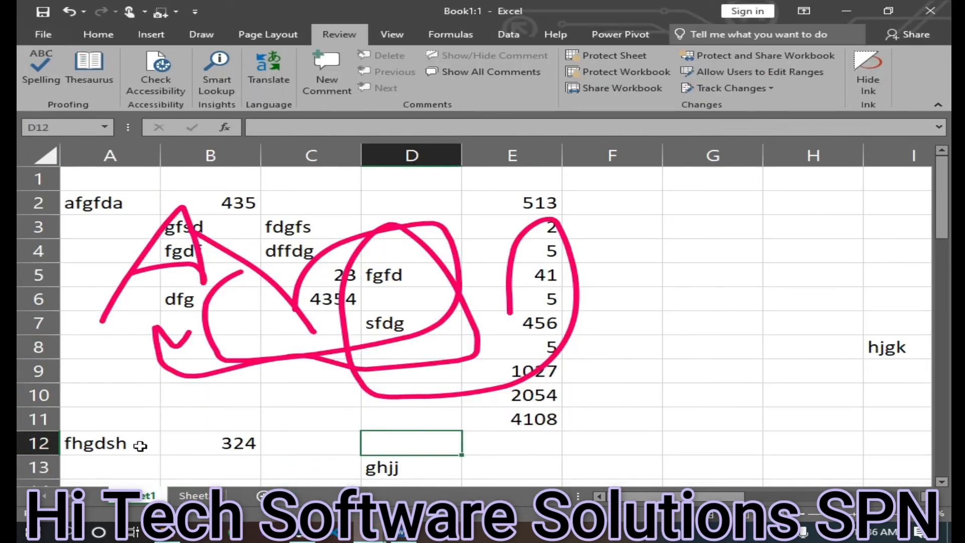
pyautogui.moveTo(375, 533)
pyautogui.click(434, 475)
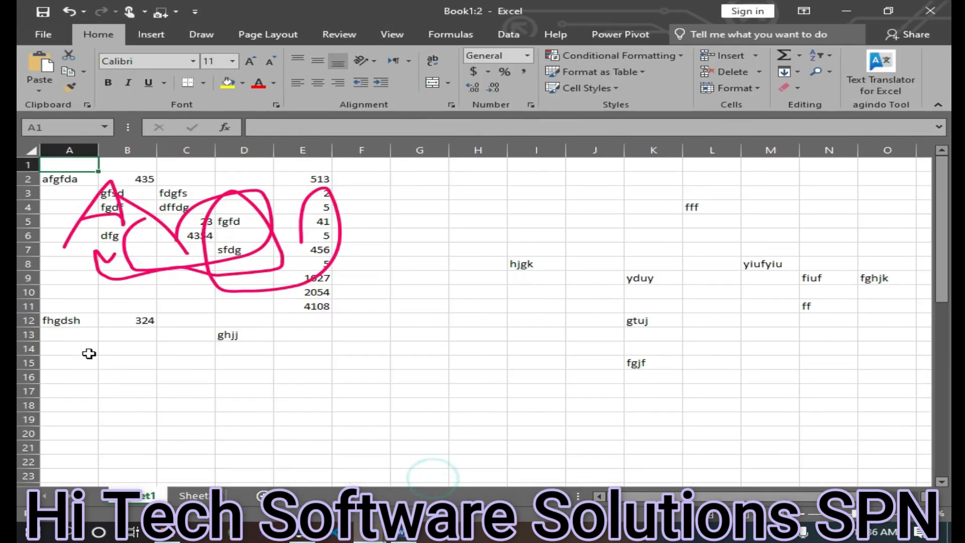
pyautogui.scroll(4, 87, 384)
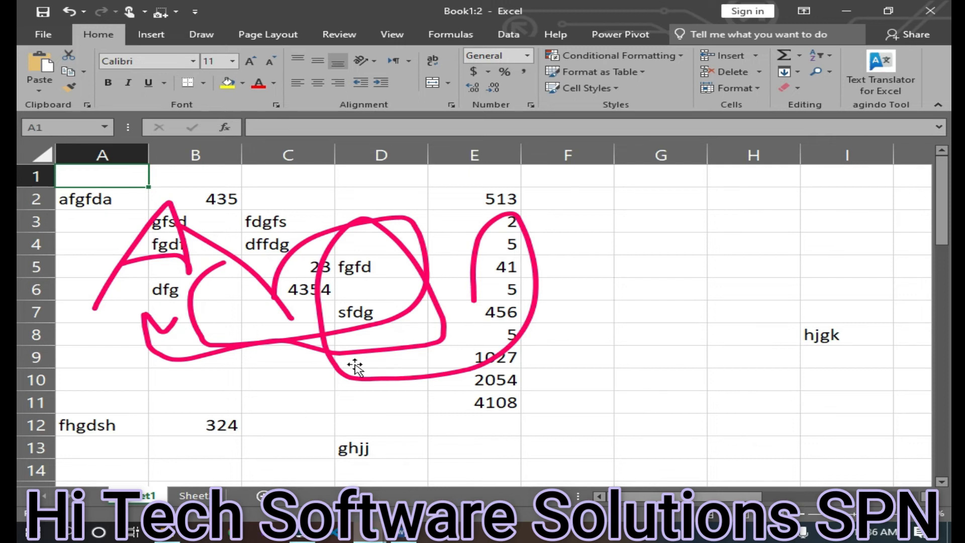
# Close the second workbook window and hide the ink annotations
pyautogui.click(930, 11)
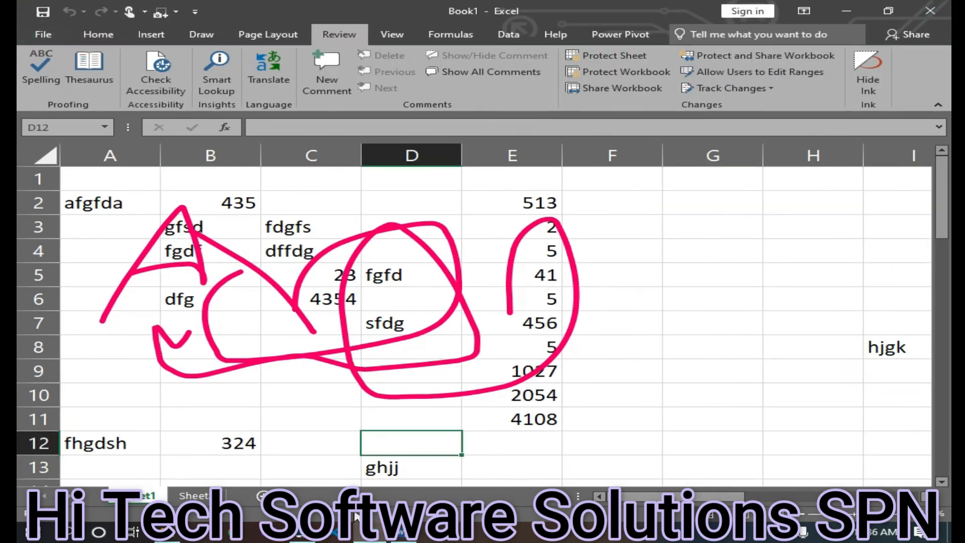
pyautogui.click(868, 75)
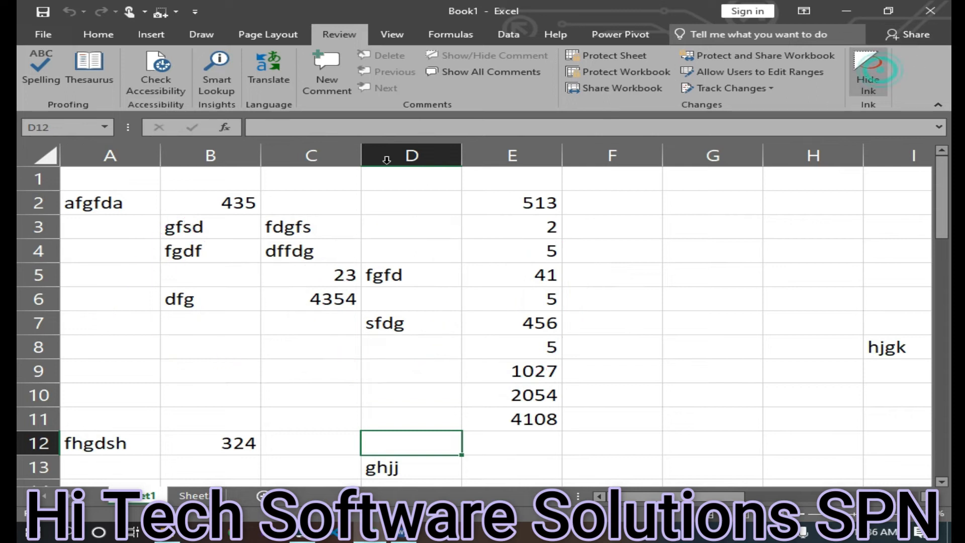
# View the Sheet2 and Sheet3 tabs of the workbook
pyautogui.click(441, 36)
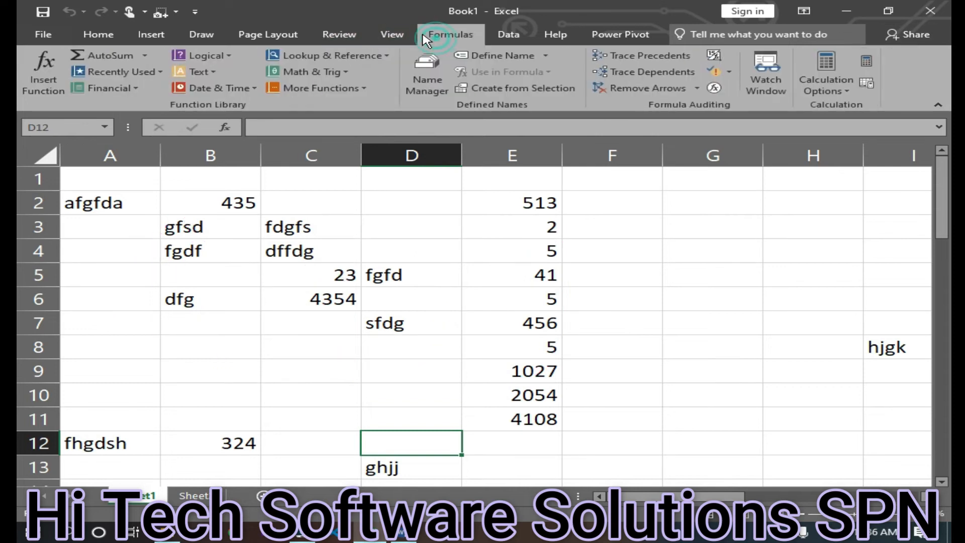
pyautogui.click(395, 34)
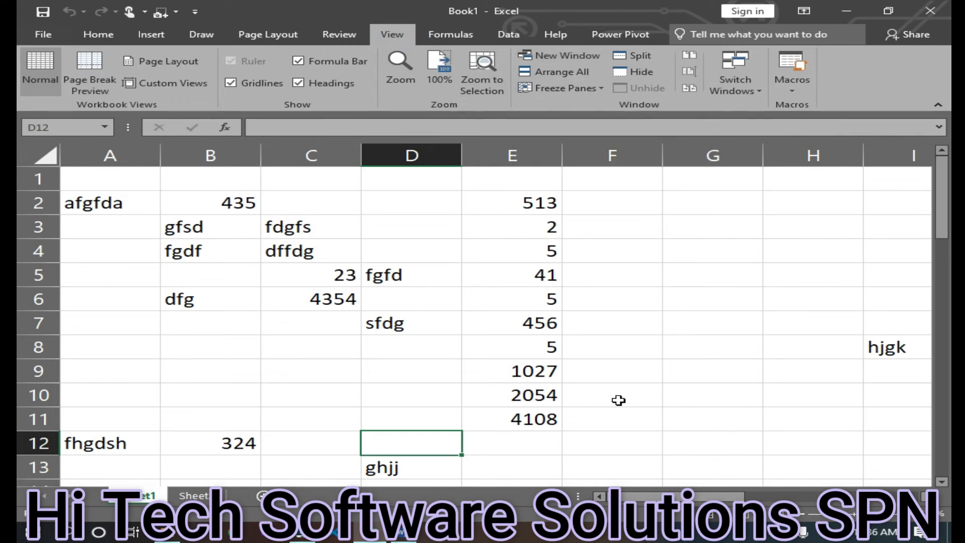
pyautogui.click(195, 497)
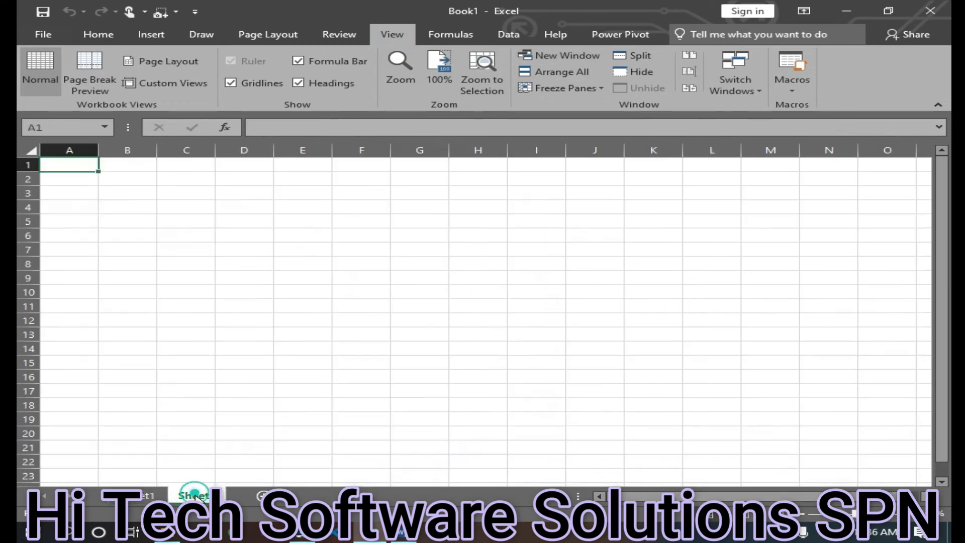
pyautogui.click(261, 496)
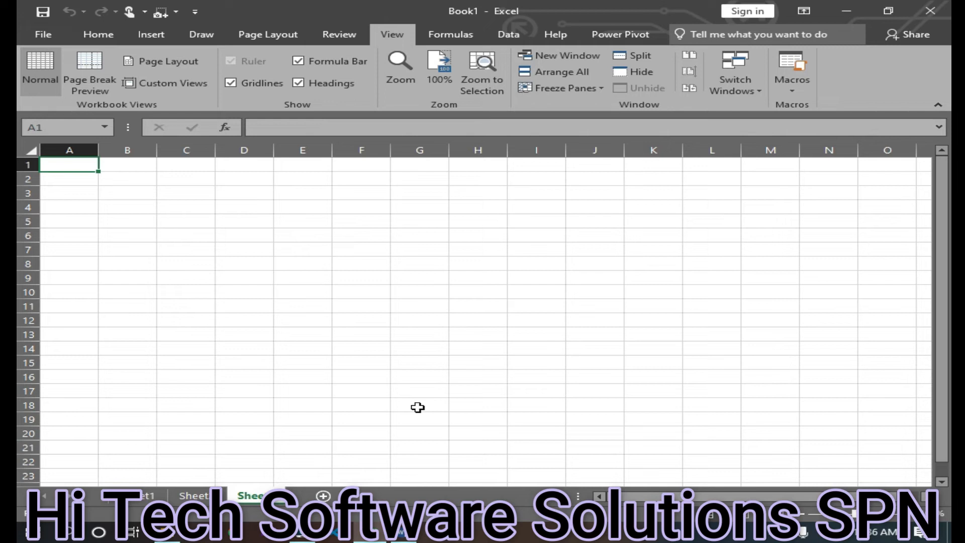
# Return to Sheet1 and switch to the workbook window containing the data
pyautogui.click(146, 497)
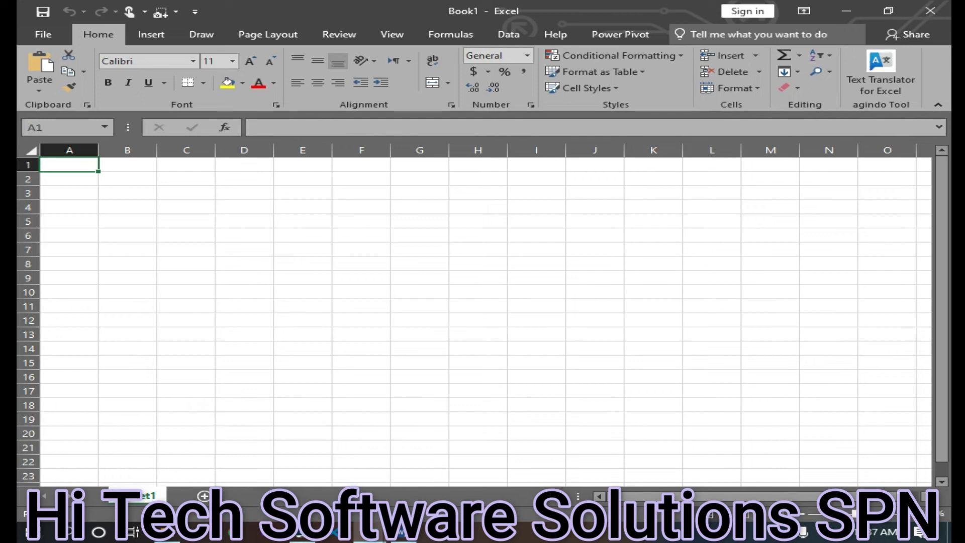
pyautogui.moveTo(355, 523)
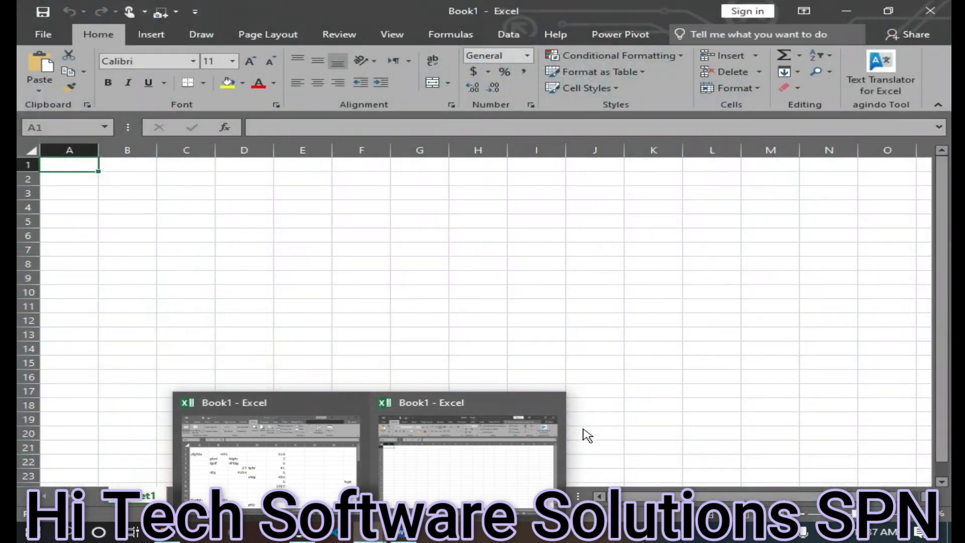
pyautogui.click(553, 402)
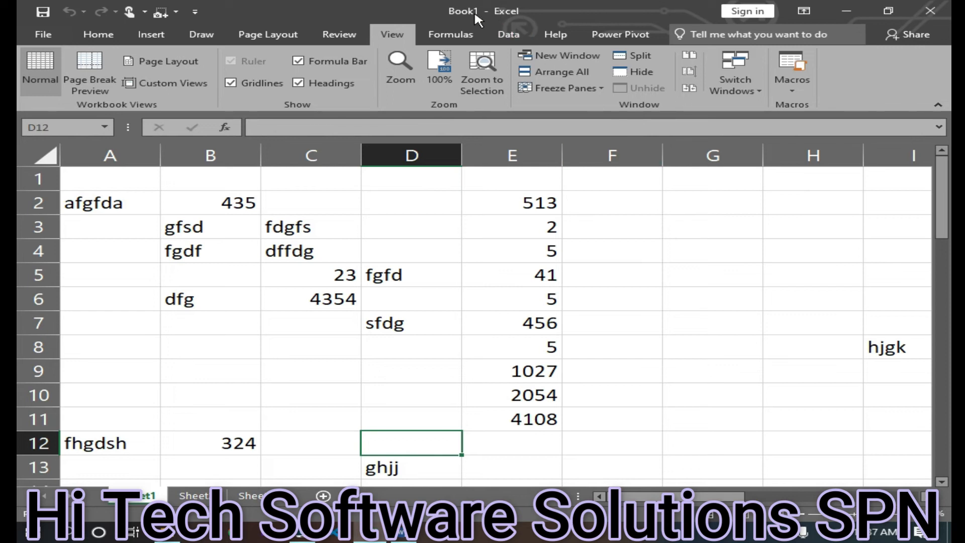
# Create a new blank workbook and enter fnjgk, sdfgs and fg in cells A1 to A3
pyautogui.hotkey('ctrl', 'n')
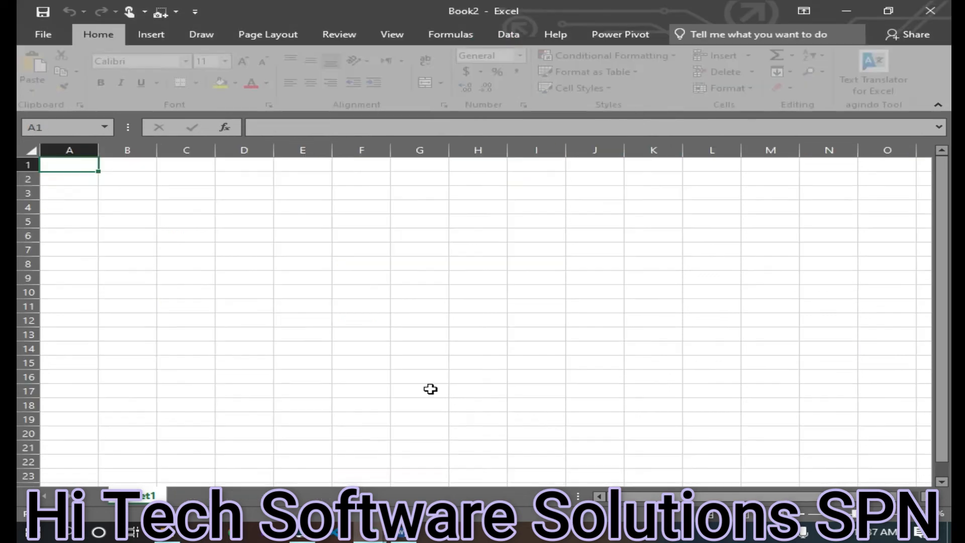
pyautogui.write('fnjgk')
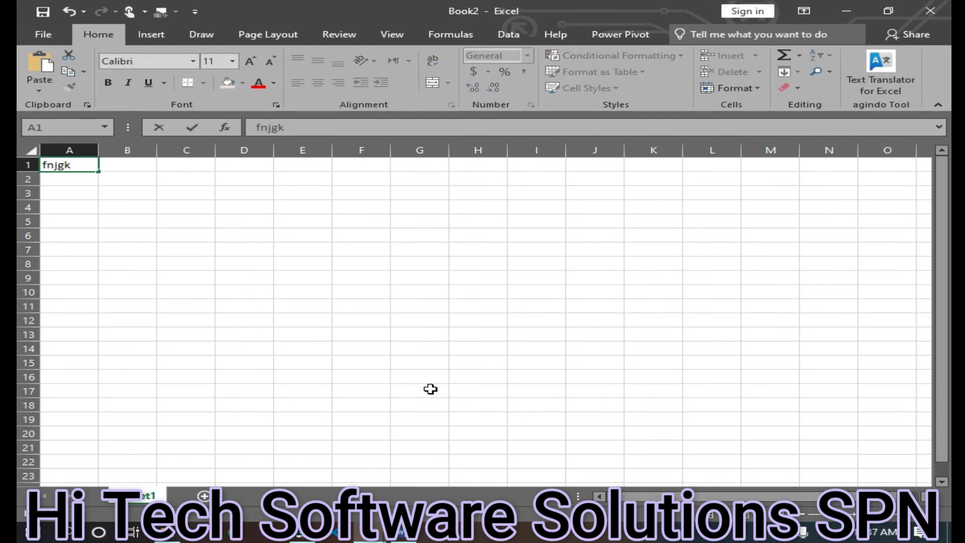
pyautogui.press('Return')
pyautogui.write('sdfgs')
pyautogui.press('Return')
pyautogui.write('fg')
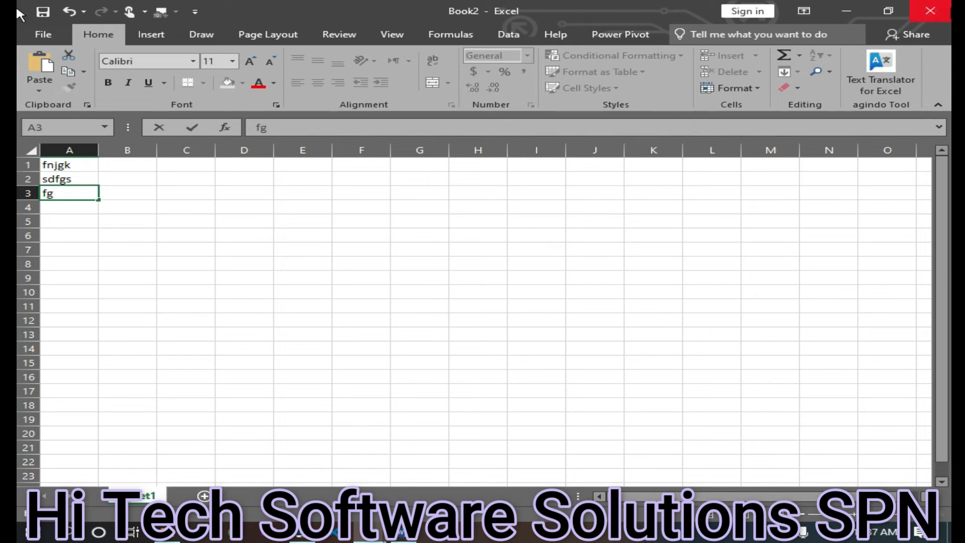
# Close the new workbook without saving it
pyautogui.hotkey('alt', 'F4')
pyautogui.click(476, 286)
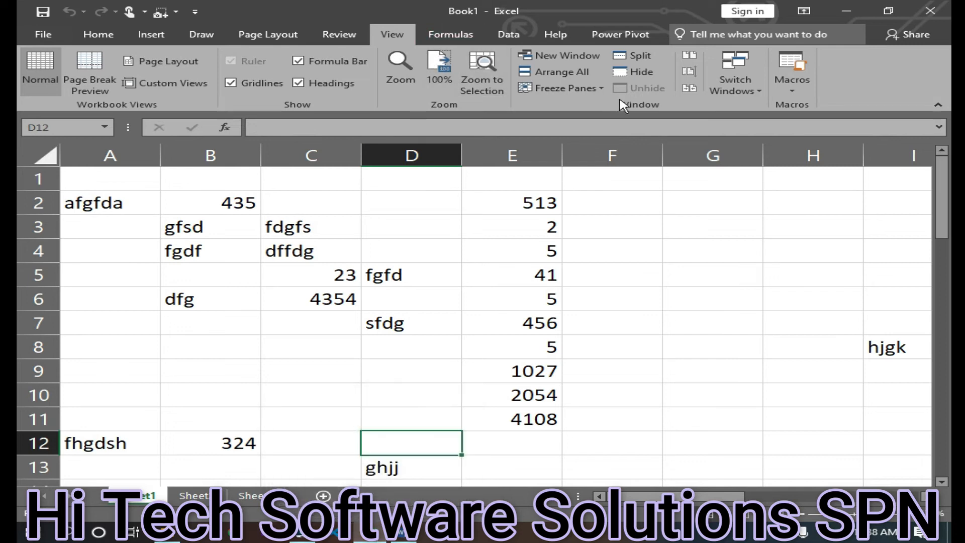
# Open a new window of the workbook and arrange all open windows tiled
pyautogui.click(552, 55)
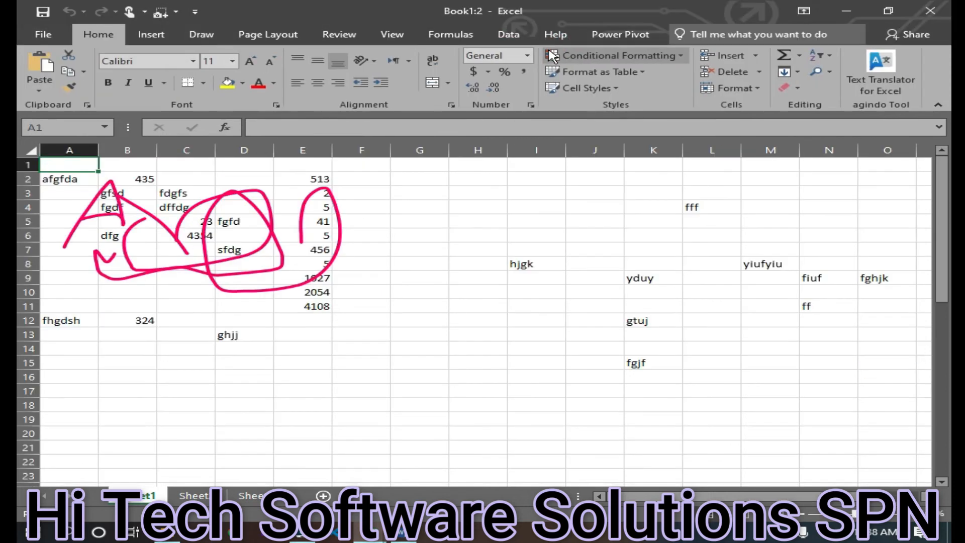
pyautogui.click(552, 56)
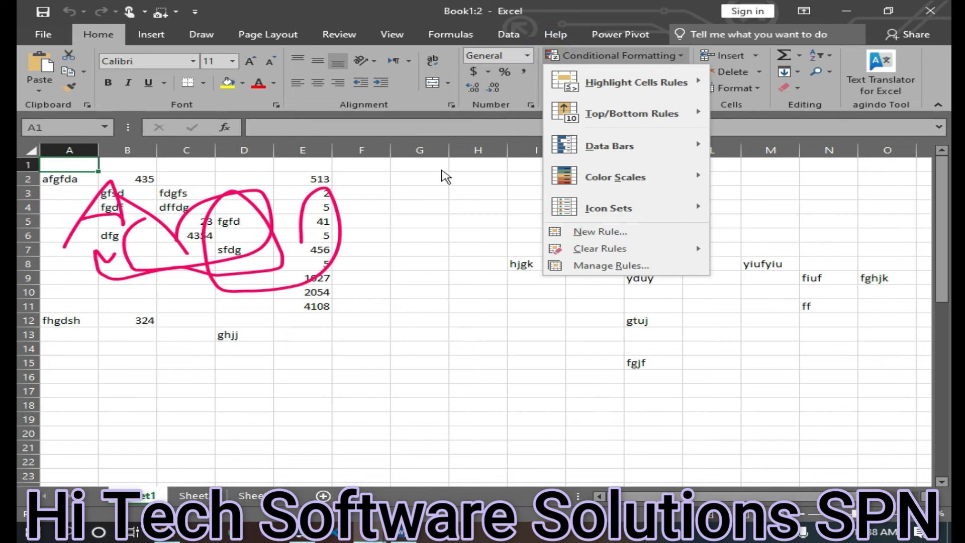
pyautogui.click(445, 176)
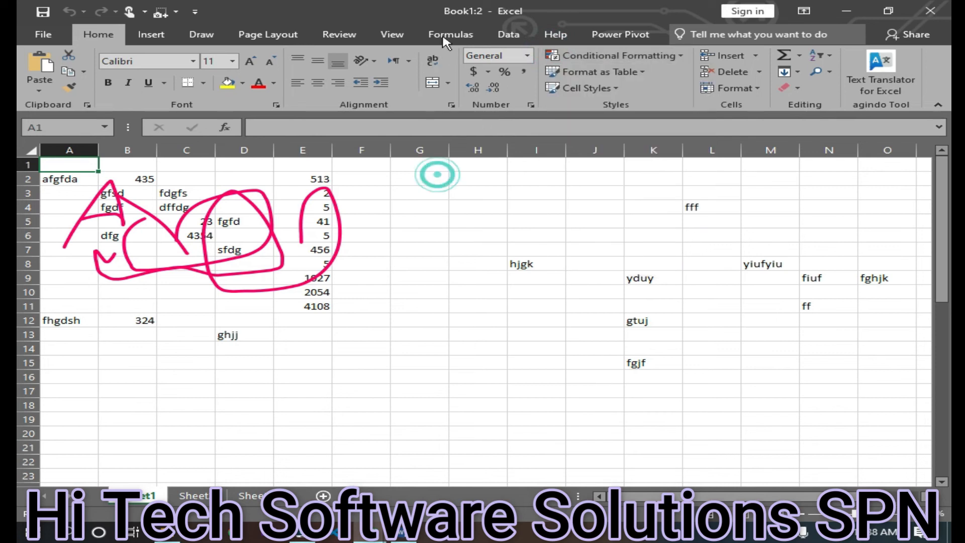
pyautogui.click(408, 36)
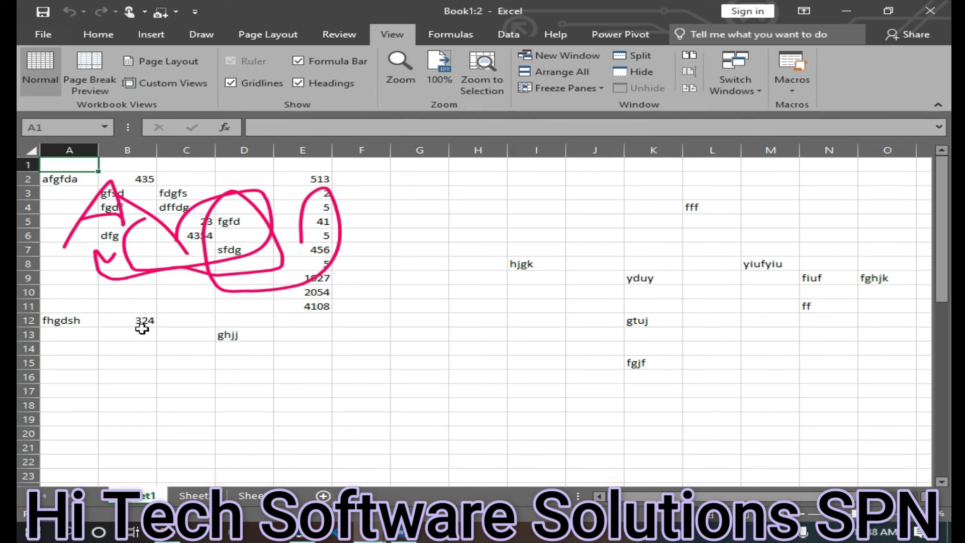
pyautogui.click(562, 74)
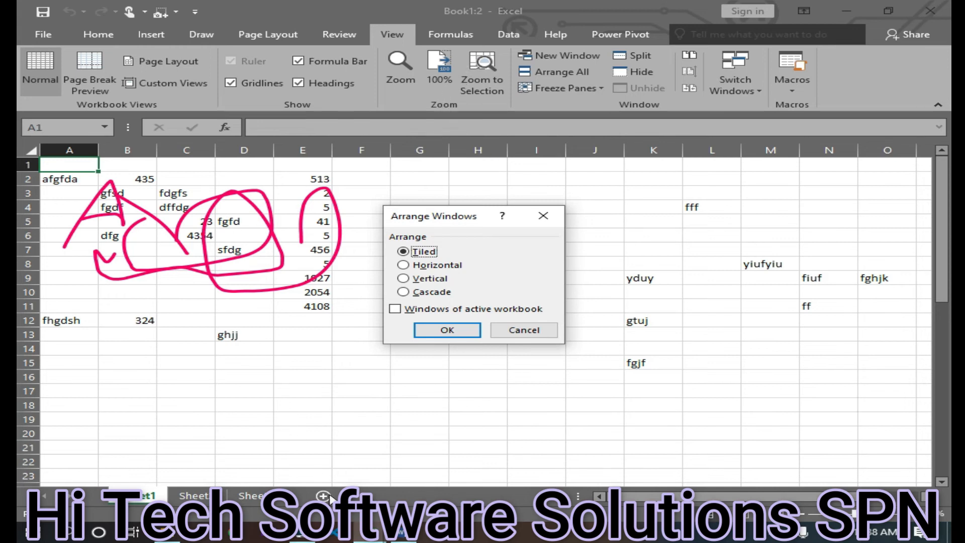
pyautogui.moveTo(359, 535)
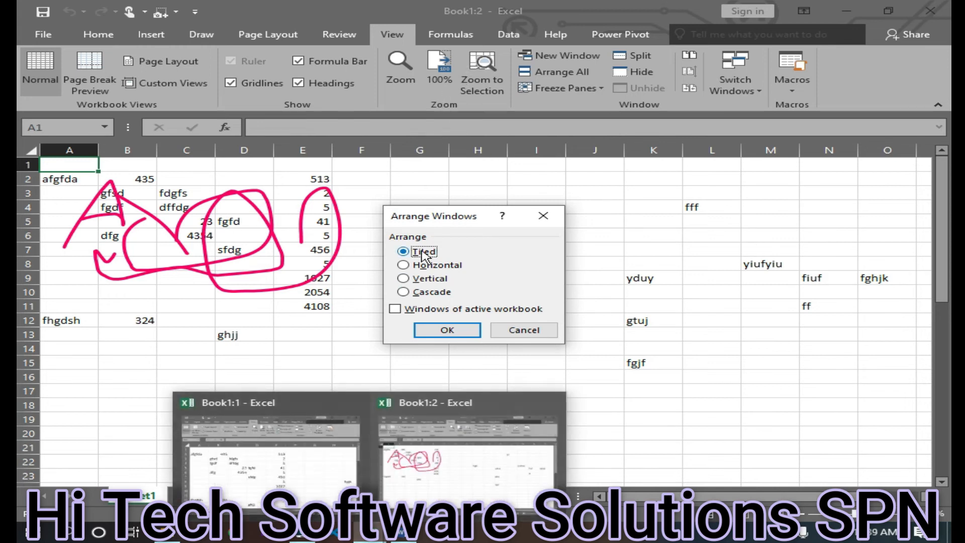
pyautogui.click(429, 330)
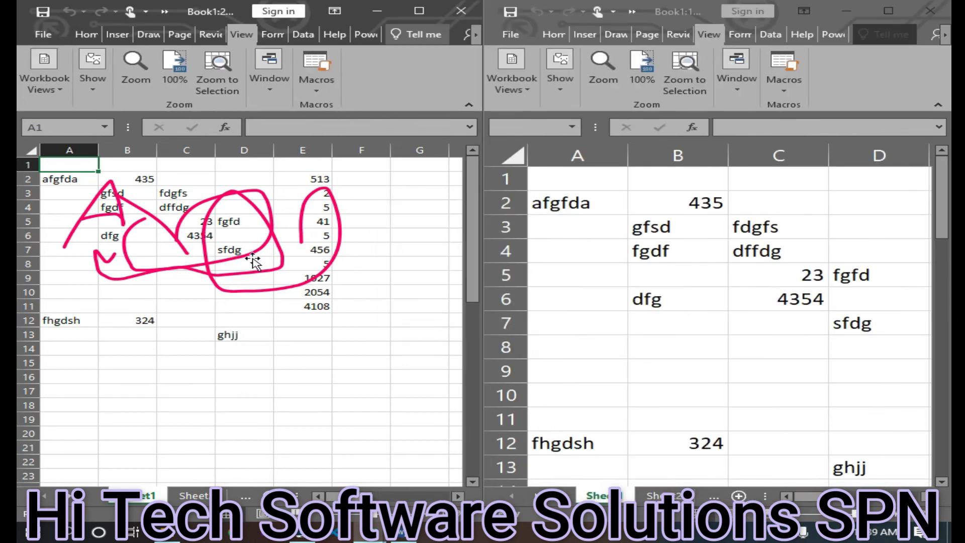
# Close the second workbook window and maximize the remaining one
pyautogui.click(592, 308)
pyautogui.click(246, 339)
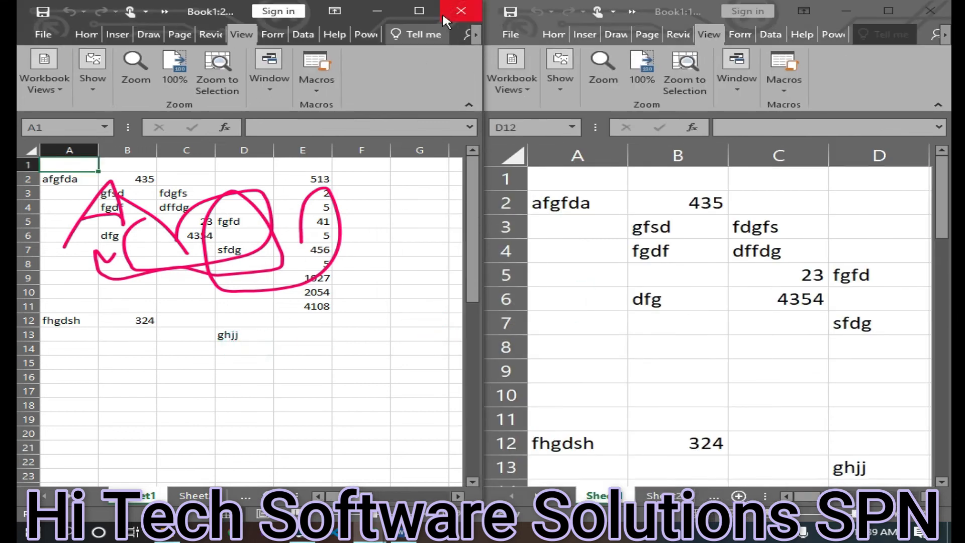
pyautogui.click(944, 10)
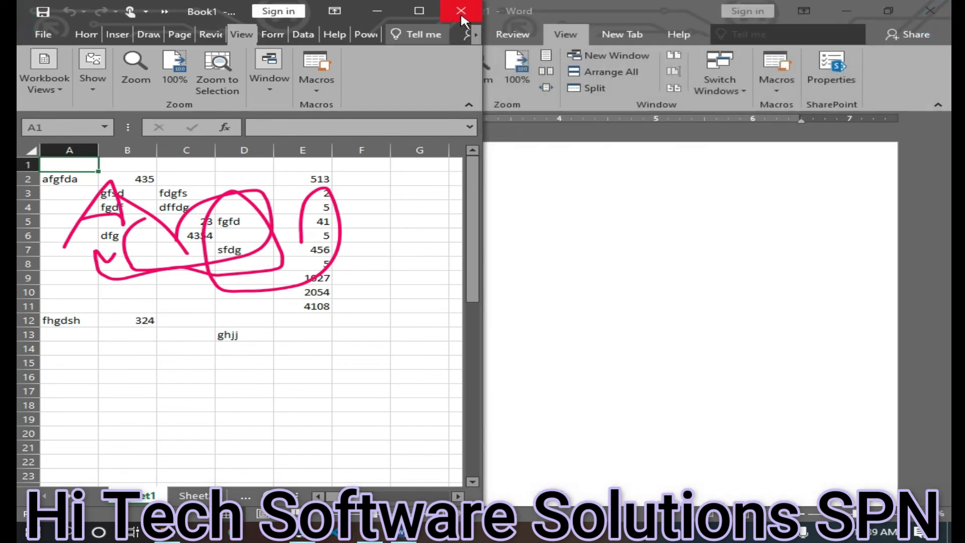
pyautogui.moveTo(369, 532)
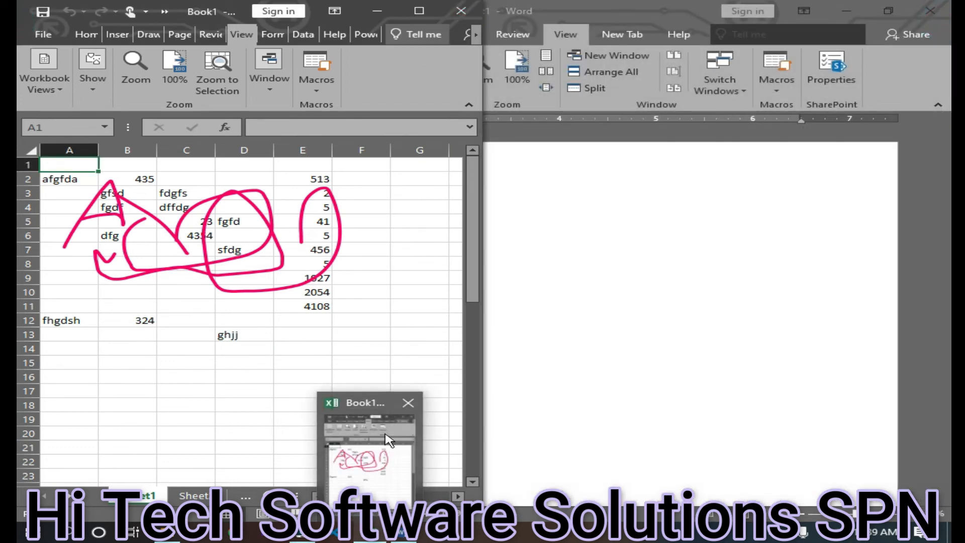
pyautogui.click(419, 10)
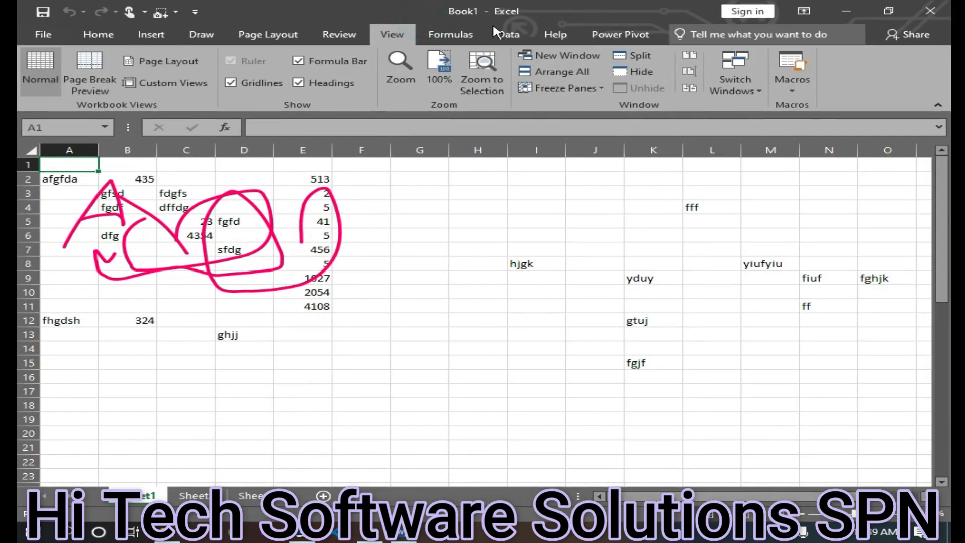
# Open another new window of the workbook and arrange the windows horizontally
pyautogui.click(559, 57)
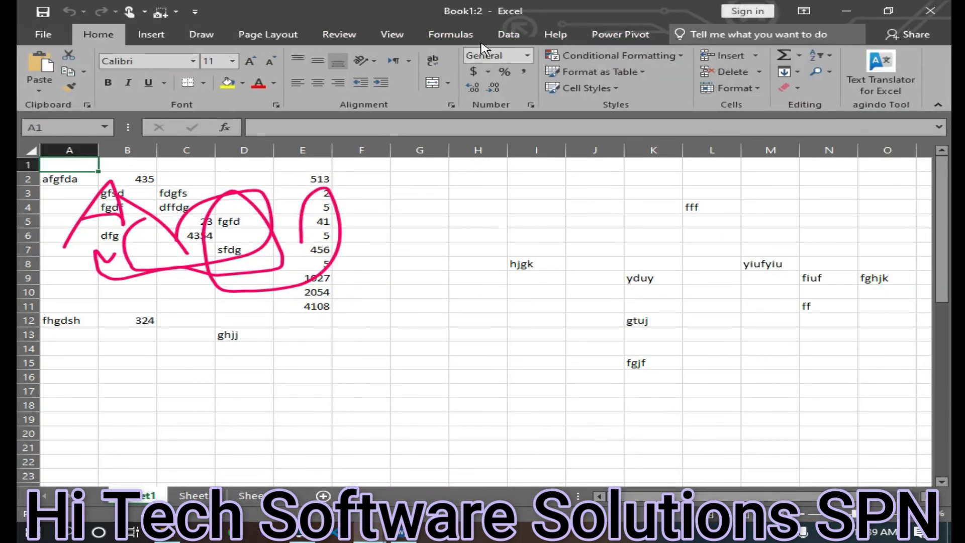
pyautogui.click(391, 36)
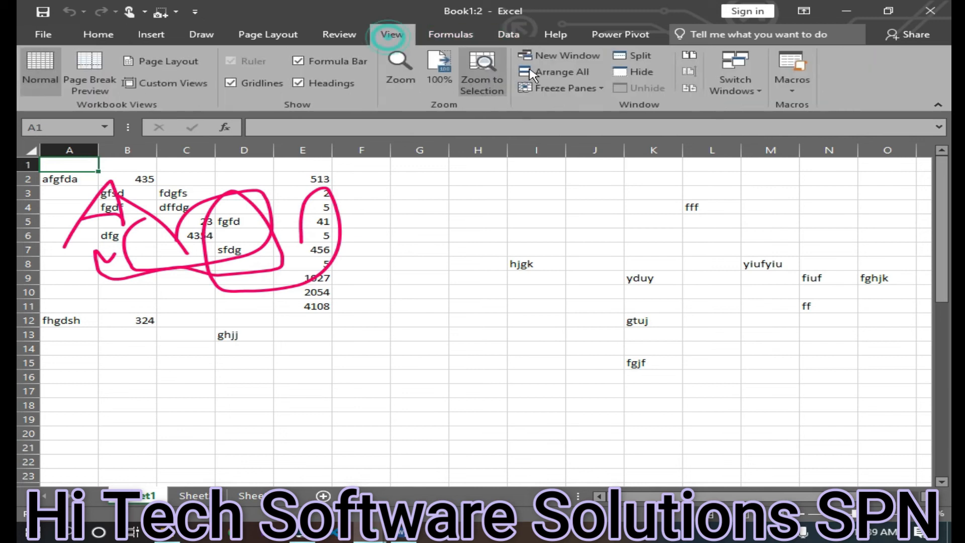
pyautogui.click(563, 72)
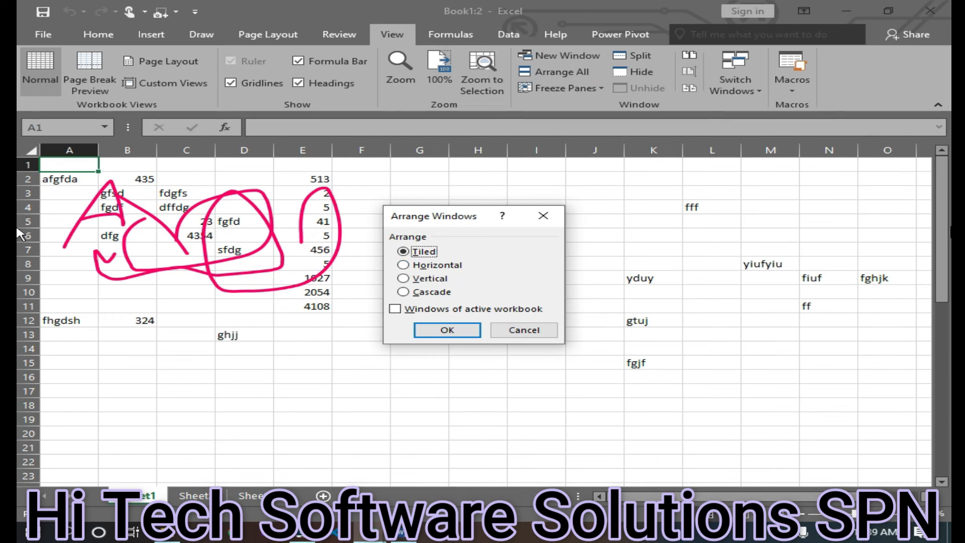
pyautogui.click(433, 266)
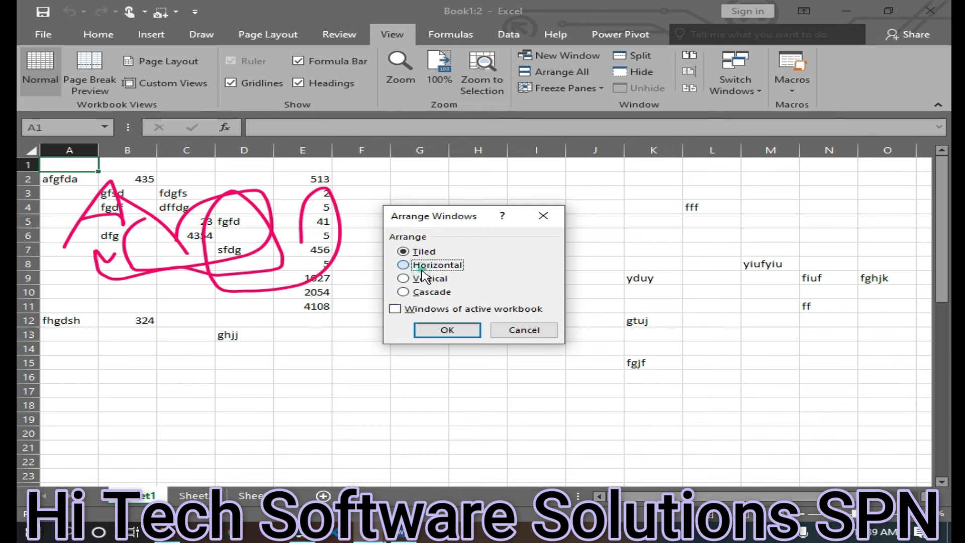
pyautogui.click(454, 336)
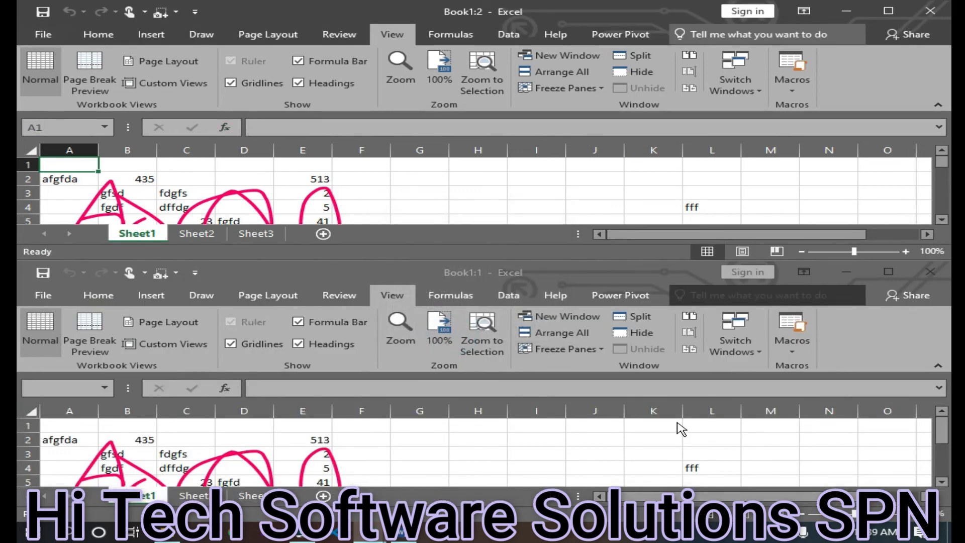
# Close the lower workbook window and maximize the remaining one
pyautogui.click(931, 271)
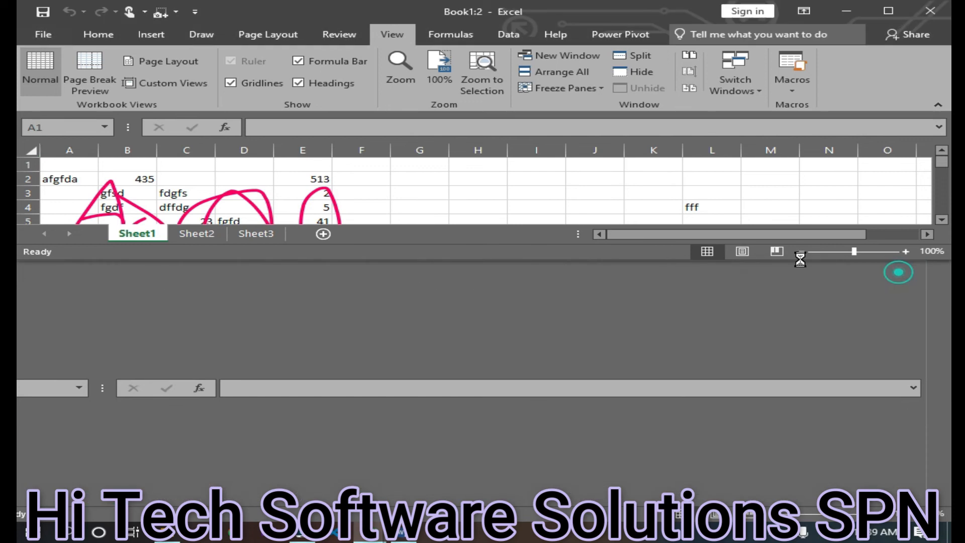
pyautogui.doubleClick(438, 260)
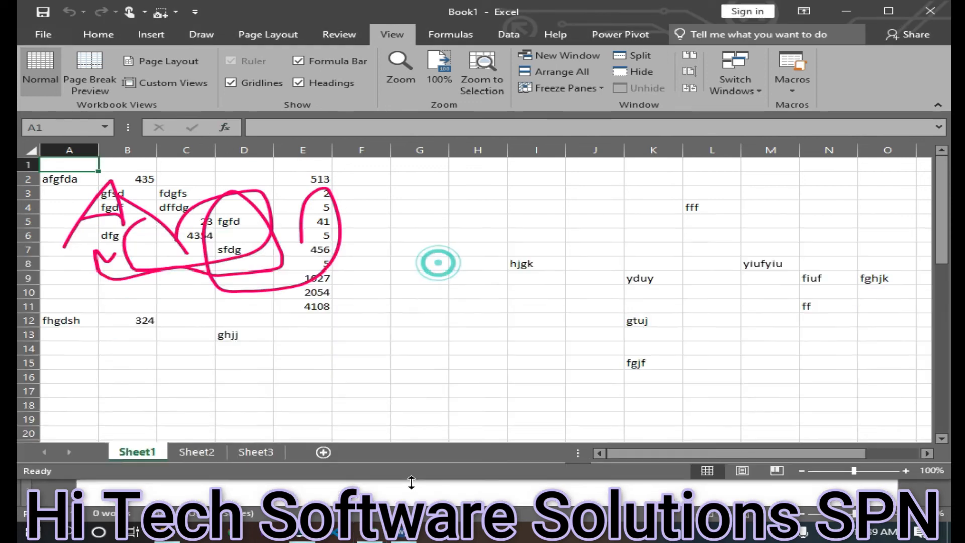
pyautogui.click(888, 12)
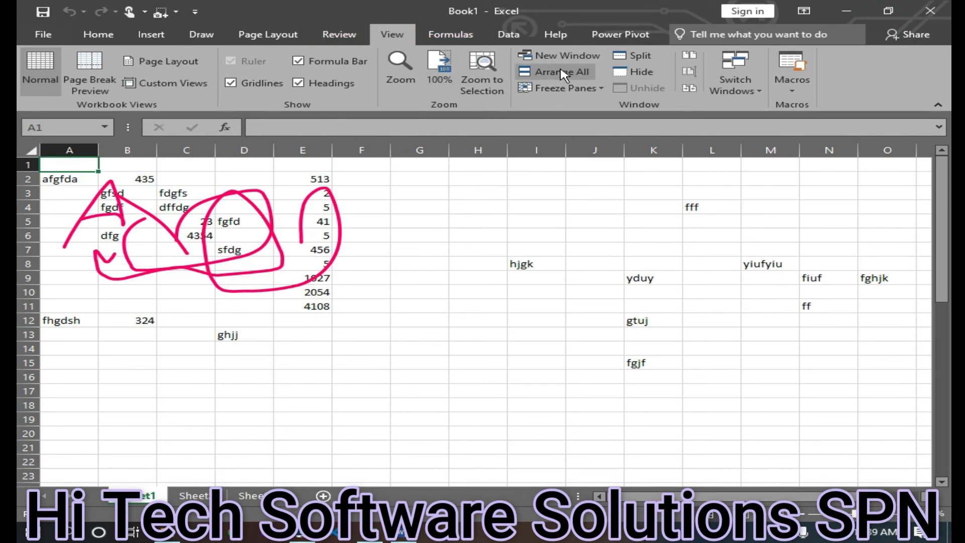
# Open a new window of the workbook and arrange the windows vertically
pyautogui.click(567, 55)
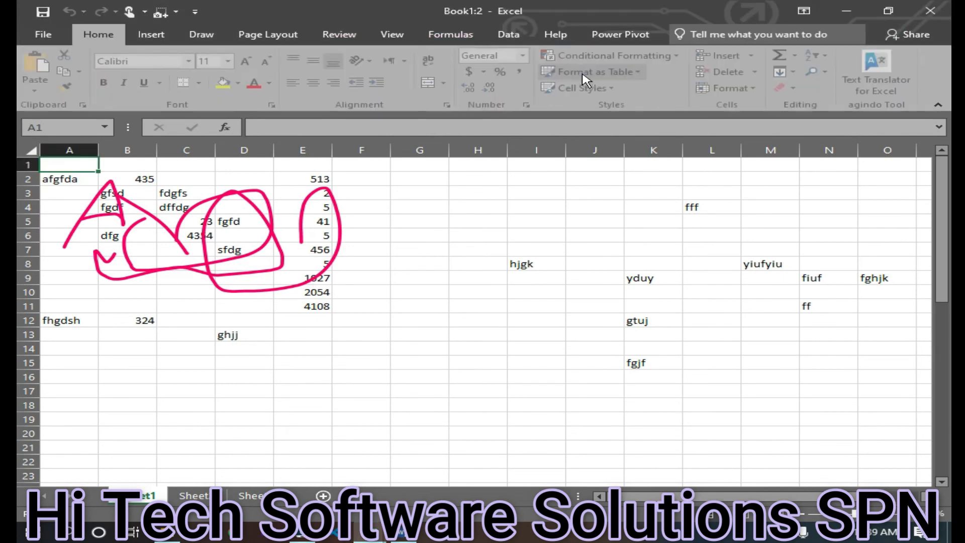
pyautogui.click(392, 34)
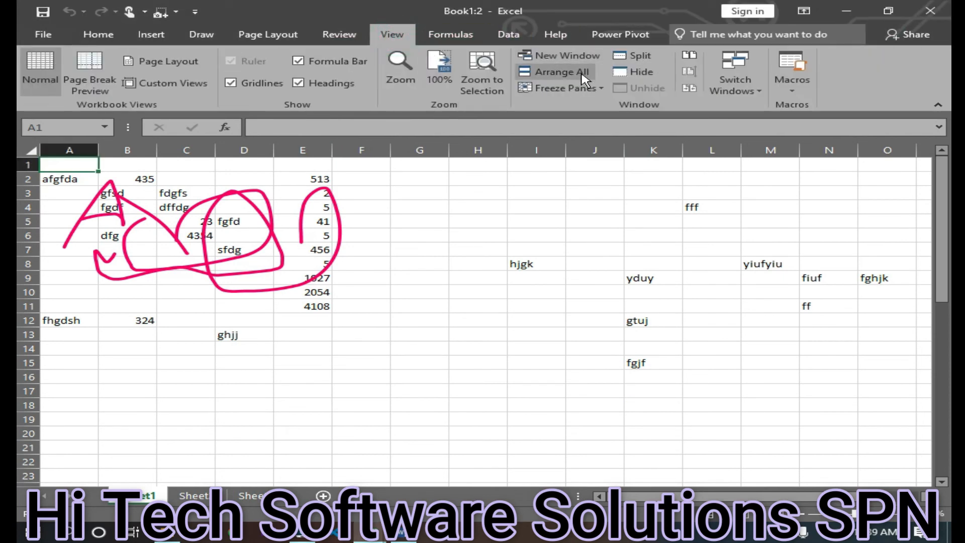
pyautogui.click(562, 71)
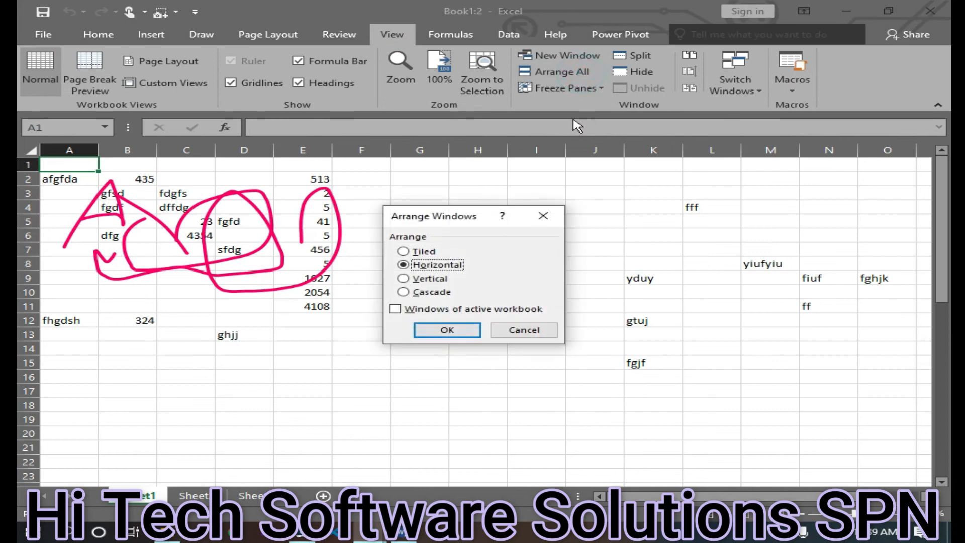
pyautogui.click(429, 279)
pyautogui.click(447, 330)
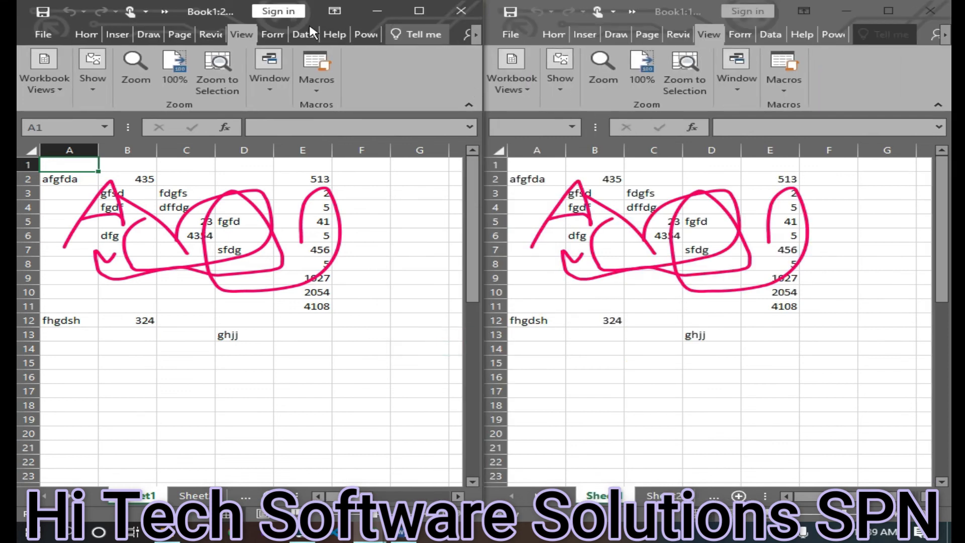
# Rearrange the workbook windows in a cascade and maximize the front window
pyautogui.click(269, 73)
pyautogui.click(328, 151)
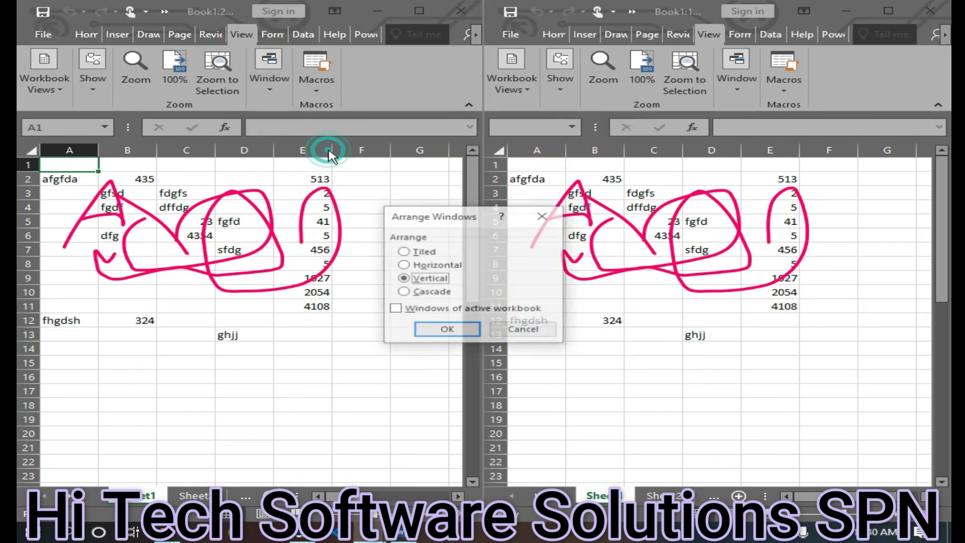
pyautogui.click(421, 297)
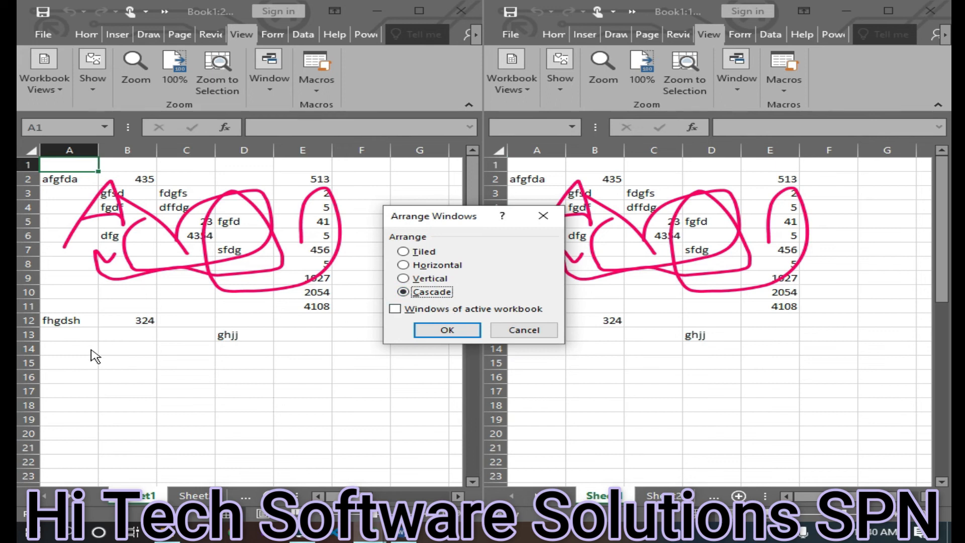
pyautogui.click(447, 330)
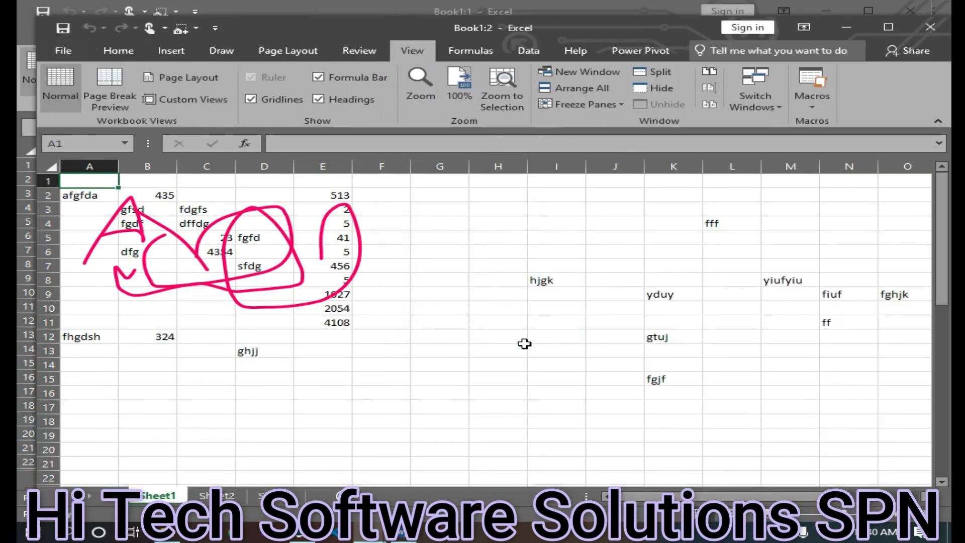
pyautogui.moveTo(272, 27)
pyautogui.mouseDown()
pyautogui.moveTo(314, 271)
pyautogui.moveTo(218, 46)
pyautogui.moveTo(305, 238)
pyautogui.moveTo(288, 276)
pyautogui.moveTo(266, 29)
pyautogui.mouseUp()
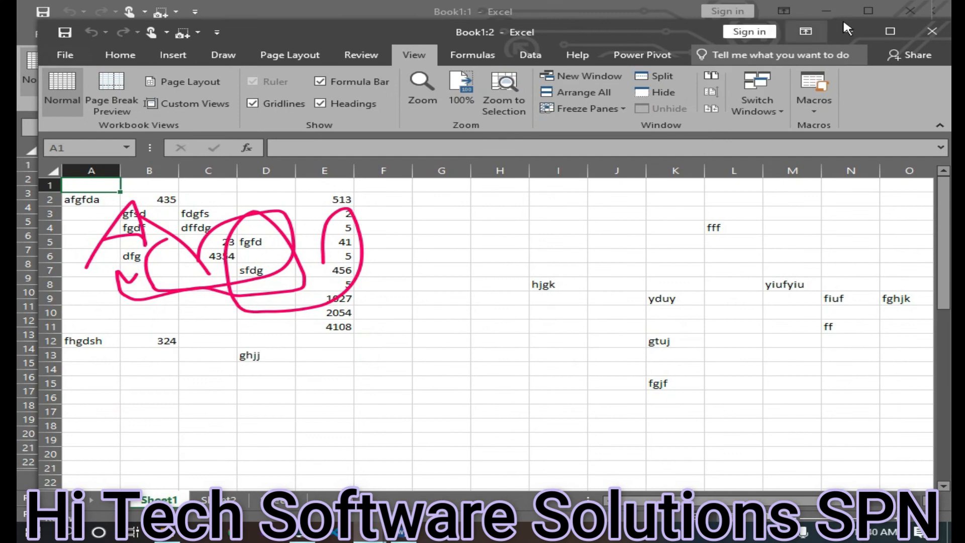
pyautogui.click(891, 31)
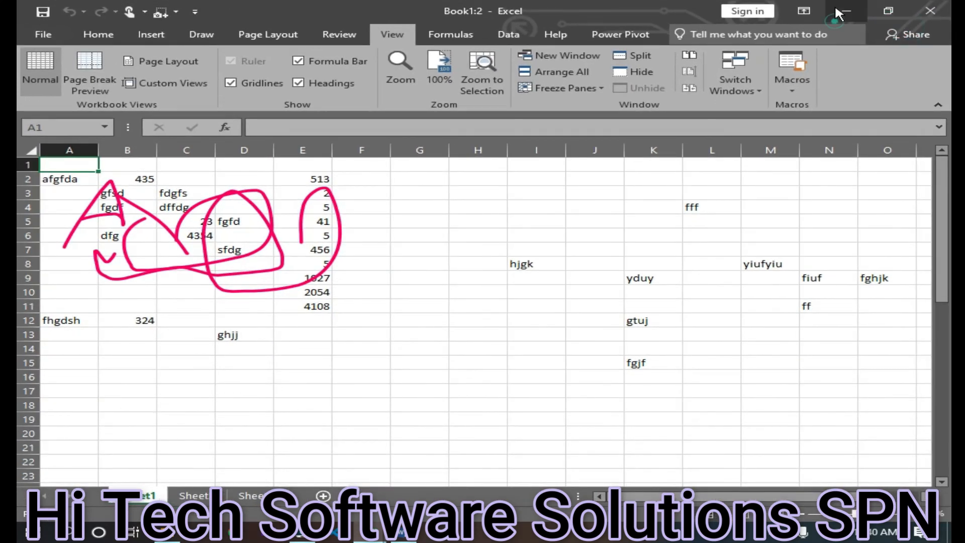
# Close the other workbook window and return to the remaining one
pyautogui.click(846, 12)
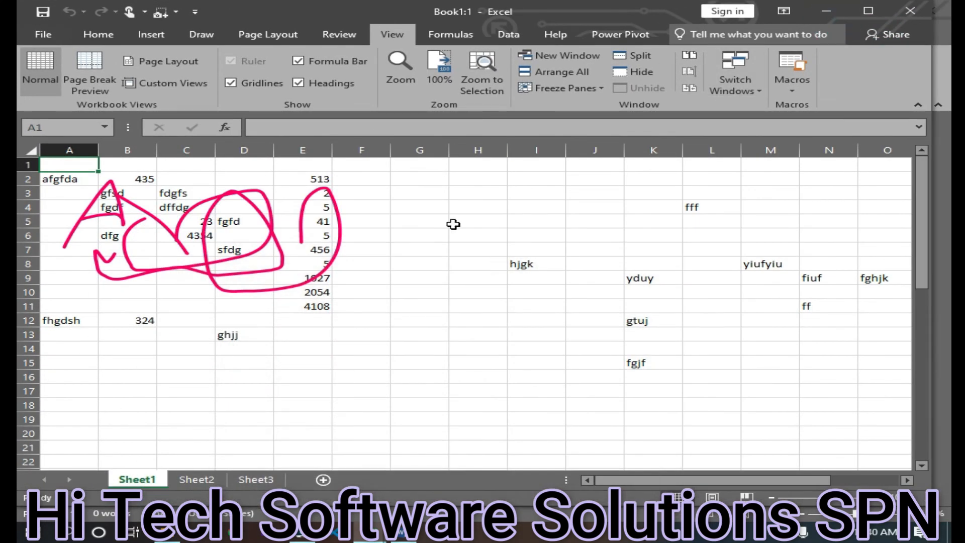
pyautogui.moveTo(380, 523)
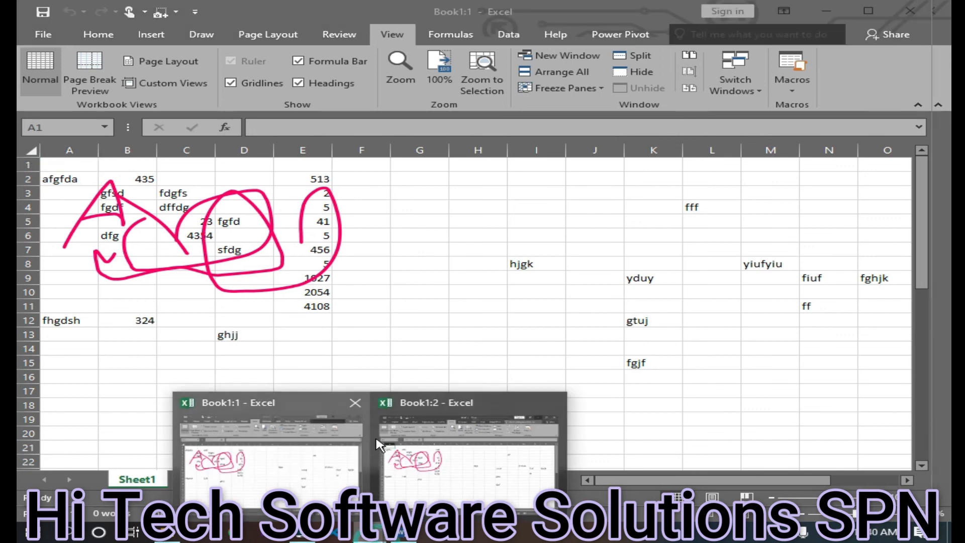
pyautogui.click(355, 402)
pyautogui.click(351, 457)
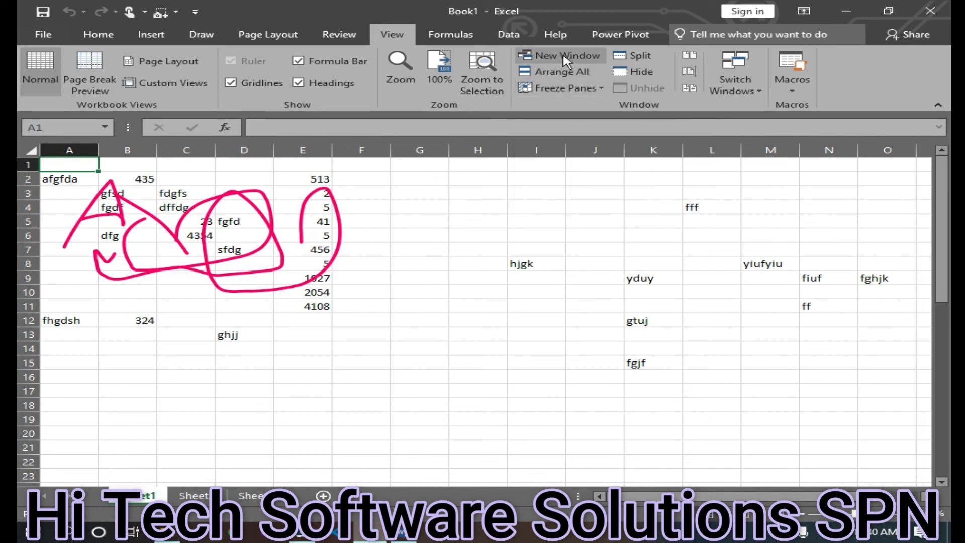
# Open a new window of the workbook
pyautogui.click(526, 57)
pyautogui.click(392, 34)
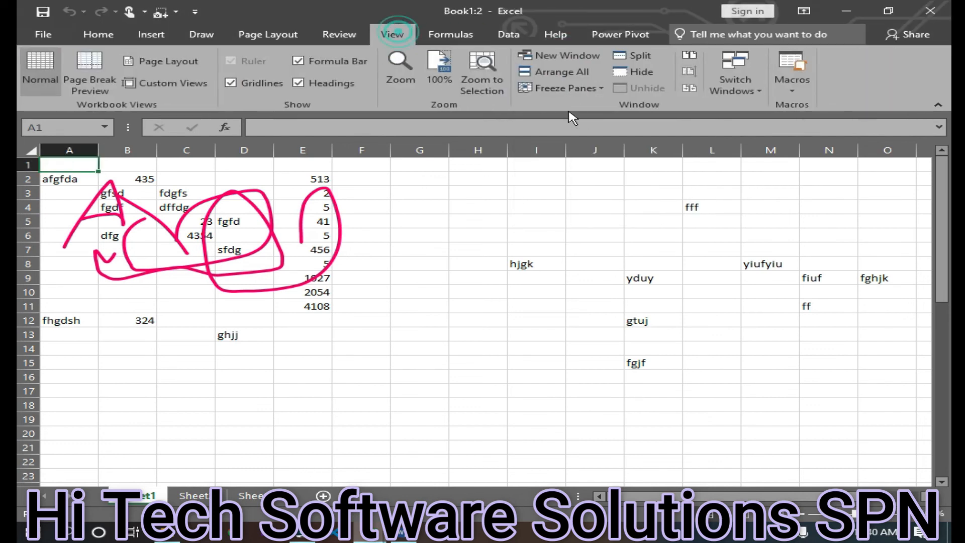
pyautogui.moveTo(369, 532)
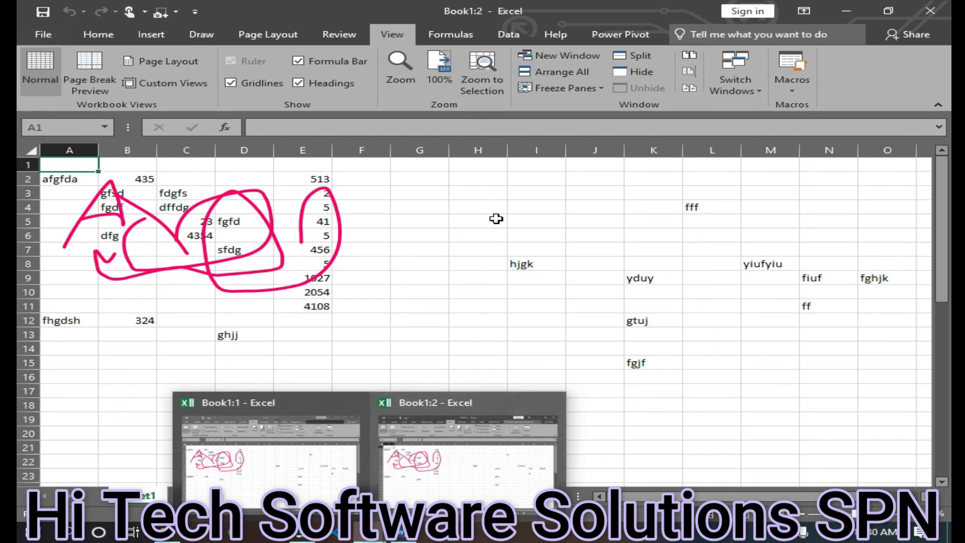
# Freeze the panes in the new workbook window
pyautogui.click(581, 93)
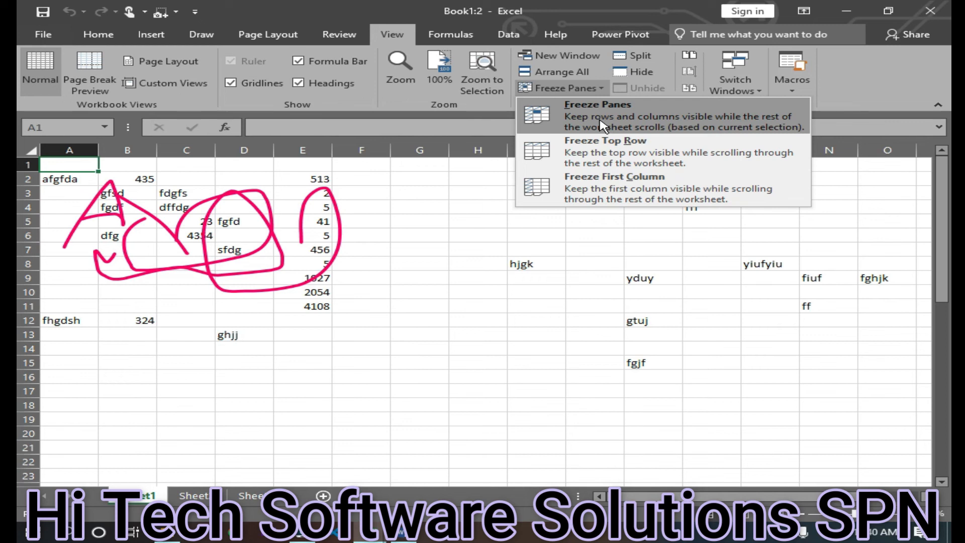
pyautogui.click(673, 136)
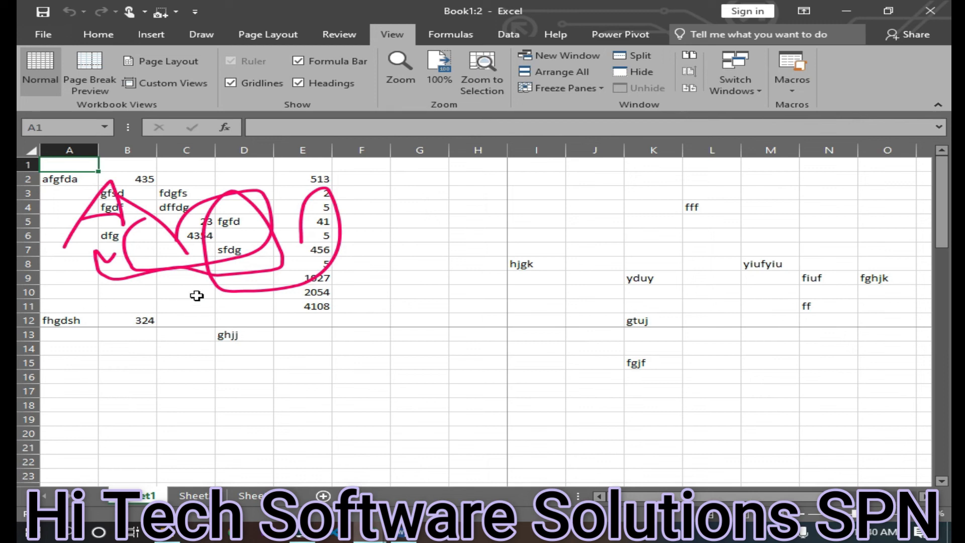
# Switch to the first workbook window and back to the second one to compare them
pyautogui.moveTo(364, 532)
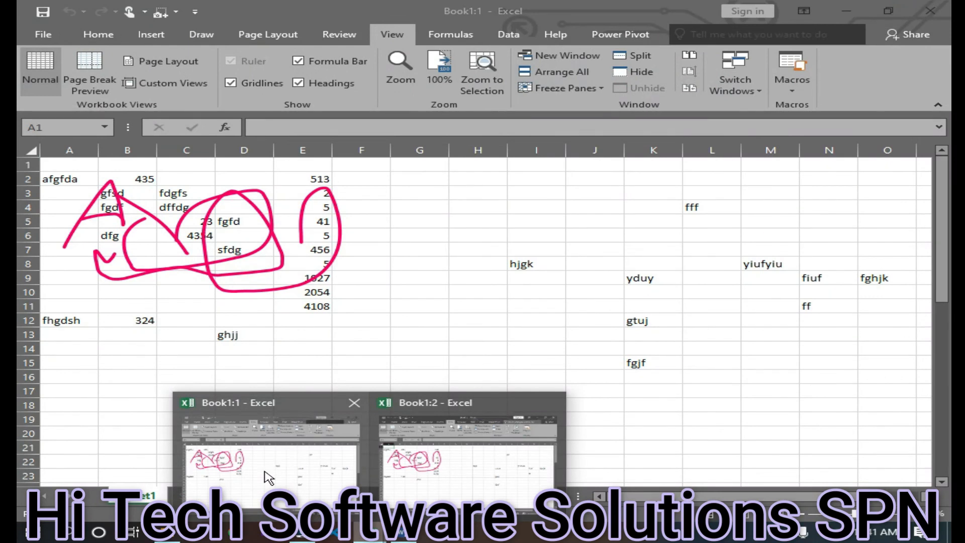
pyautogui.click(264, 478)
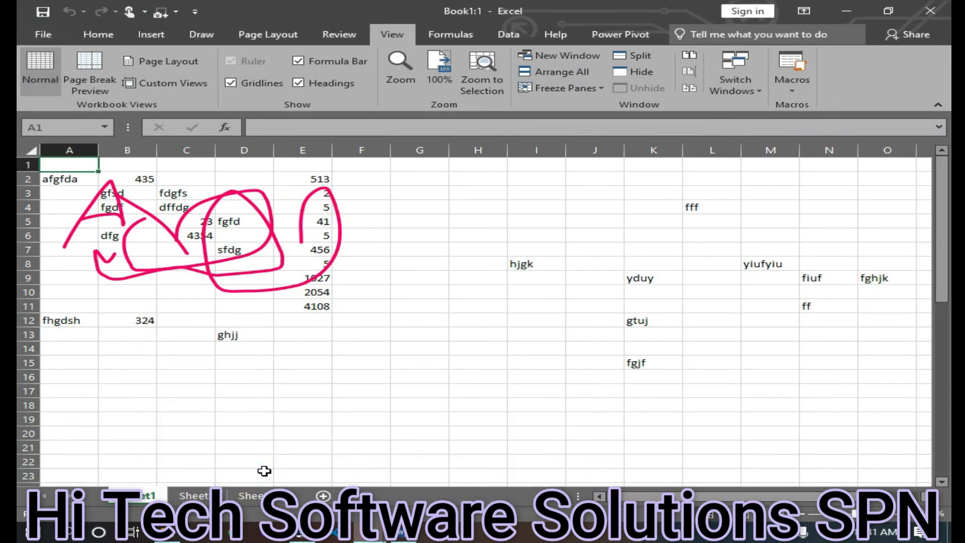
pyautogui.scroll(-3, 356, 258)
pyautogui.scroll(3, 356, 258)
pyautogui.moveTo(380, 537)
pyautogui.click(448, 474)
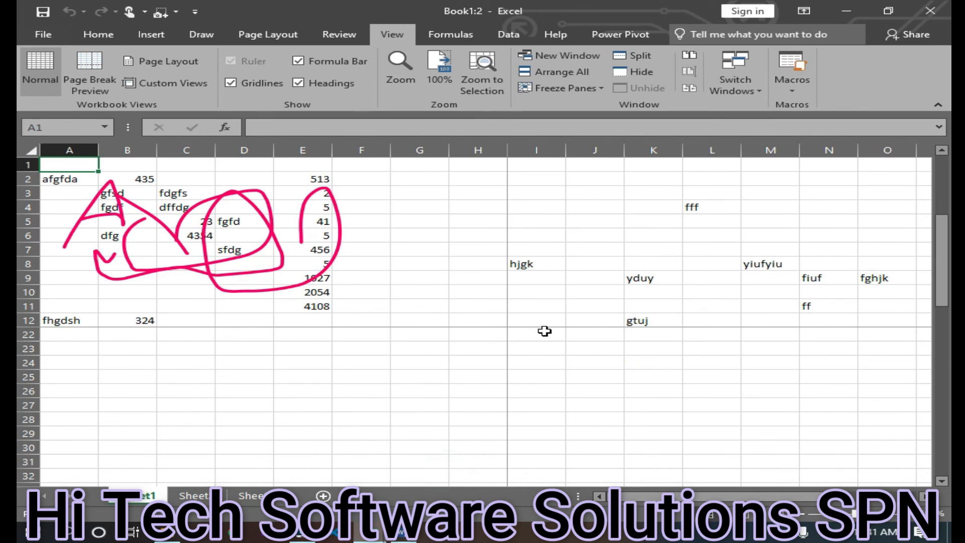
# Scroll through the sheet to examine how the frozen panes behave
pyautogui.scroll(-4, 541, 335)
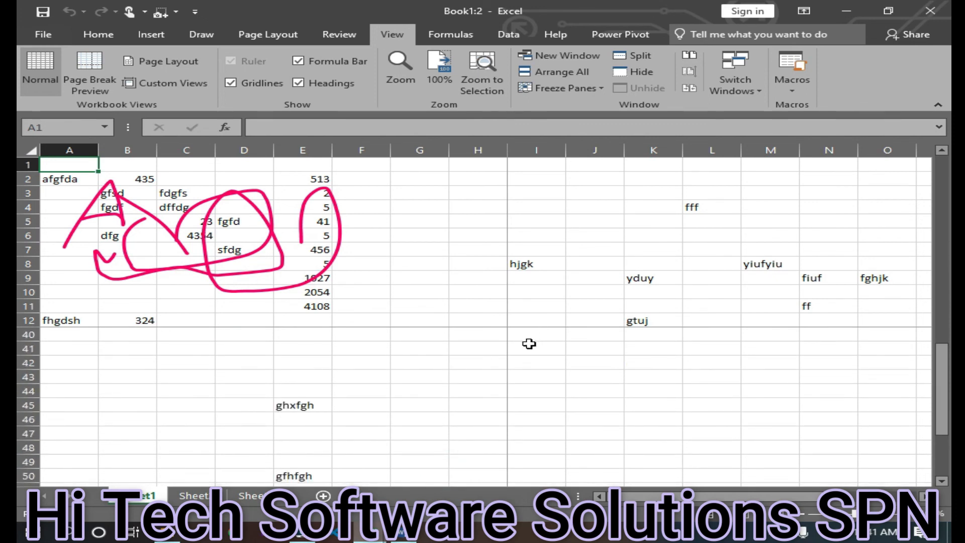
pyautogui.scroll(-4, 530, 352)
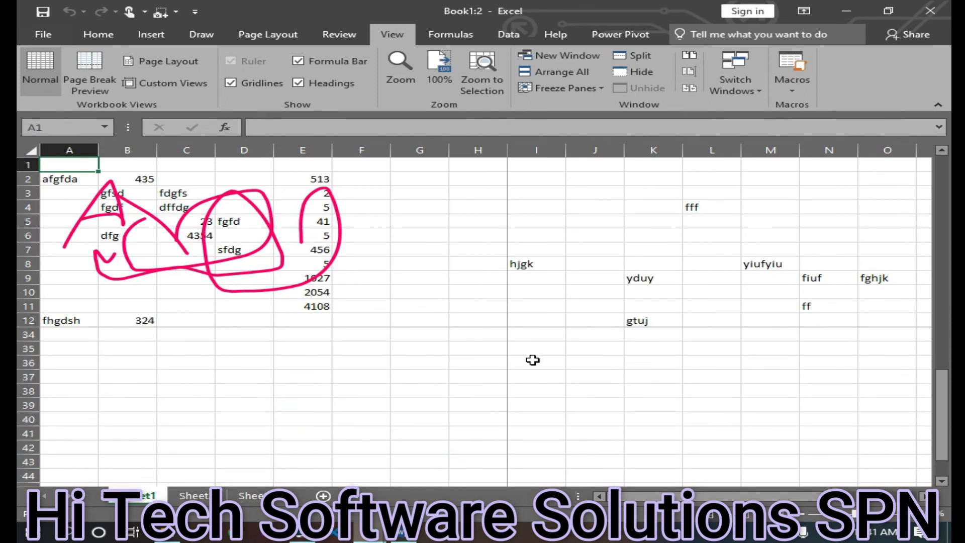
pyautogui.scroll(-2, 527, 375)
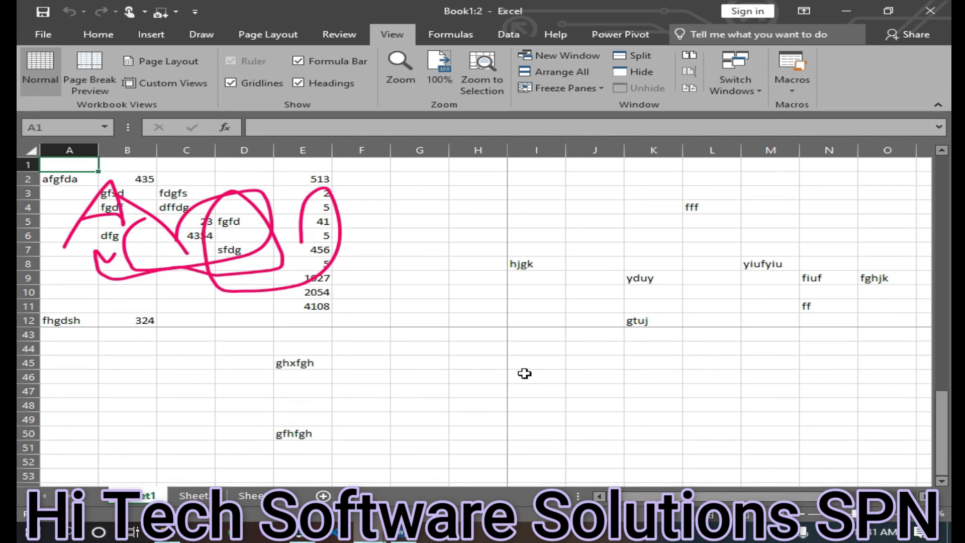
pyautogui.scroll(6, 517, 352)
pyautogui.scroll(-6, 409, 236)
pyautogui.scroll(3, 411, 238)
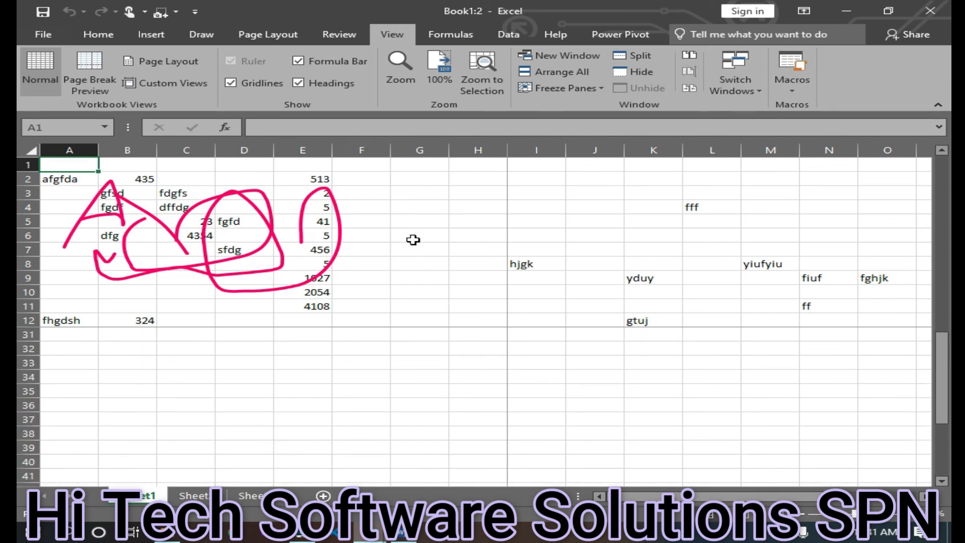
pyautogui.click(413, 240)
pyautogui.scroll(-5, 421, 248)
pyautogui.scroll(8, 422, 257)
pyautogui.scroll(-6, 412, 301)
pyautogui.scroll(6, 412, 308)
pyautogui.scroll(-7, 412, 331)
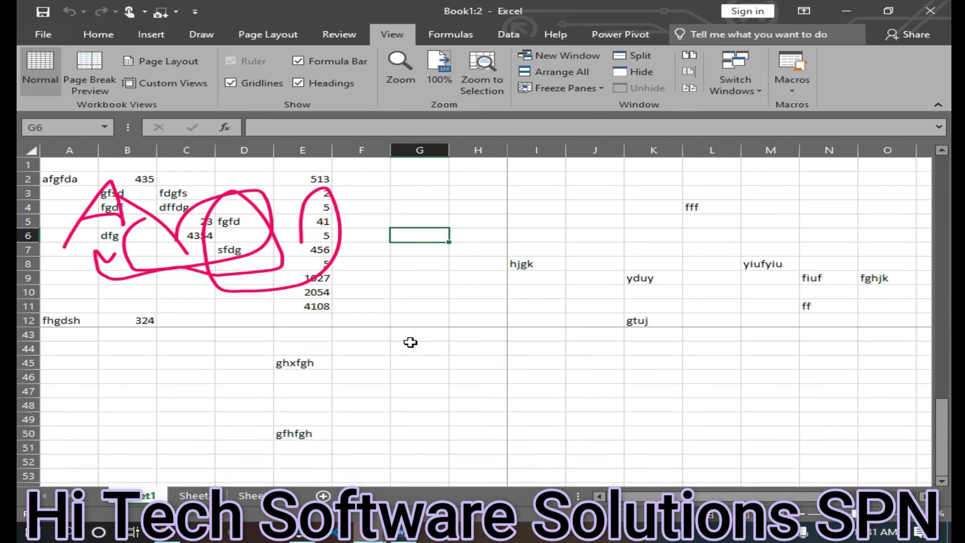
pyautogui.scroll(3, 410, 342)
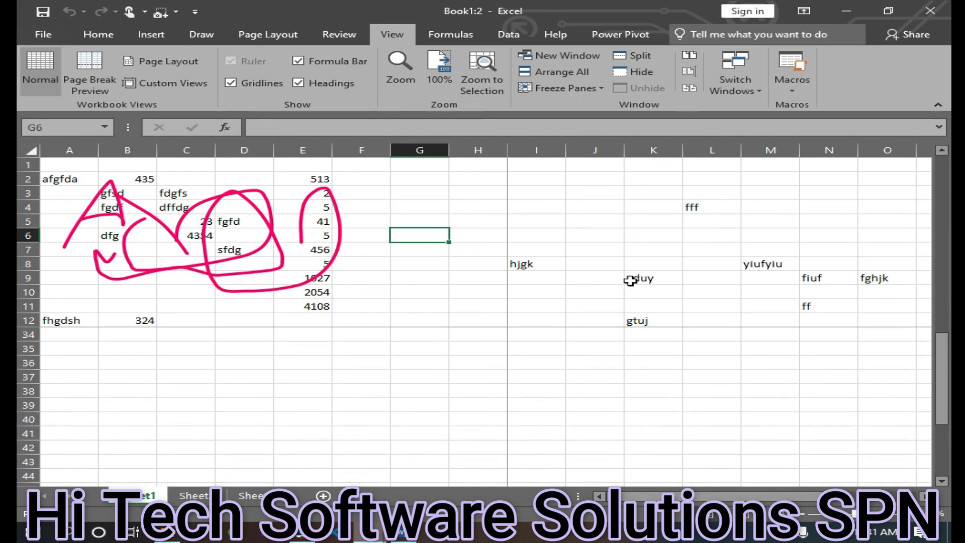
# Unfreeze the panes of the sheet
pyautogui.click(566, 92)
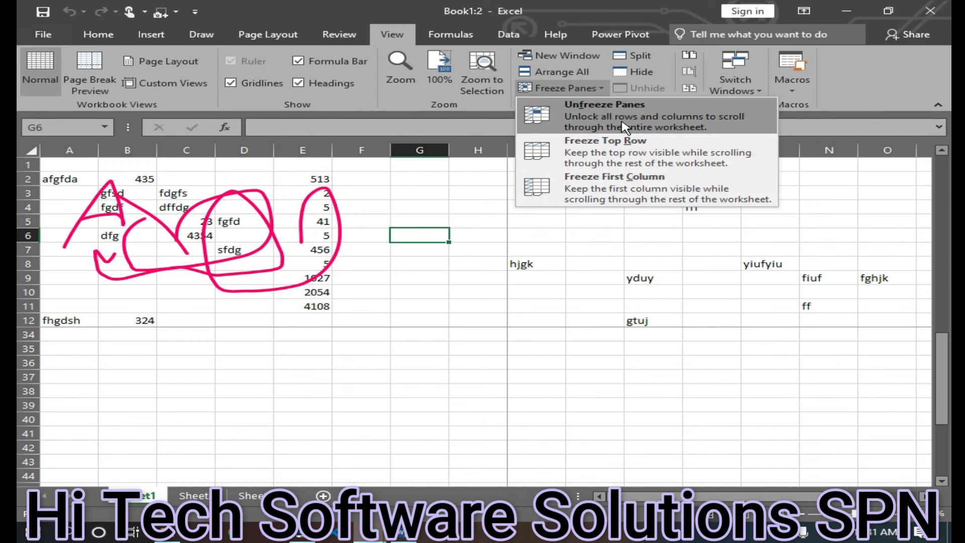
pyautogui.click(593, 118)
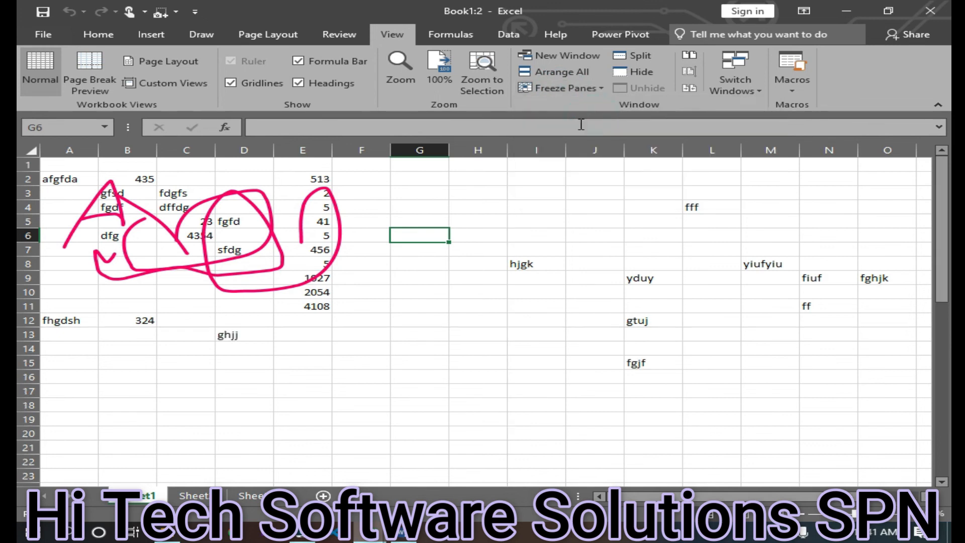
pyautogui.click(573, 90)
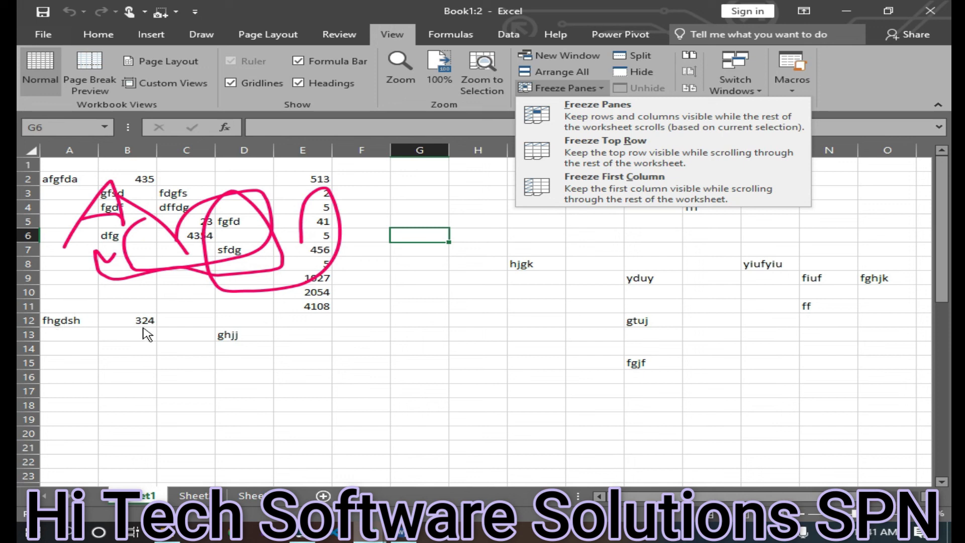
pyautogui.scroll(-7, 266, 324)
pyautogui.scroll(7, 267, 324)
# Select rows 12 to 13 and freeze the panes above row 12
pyautogui.moveTo(51, 320); pyautogui.dragTo(918, 333)
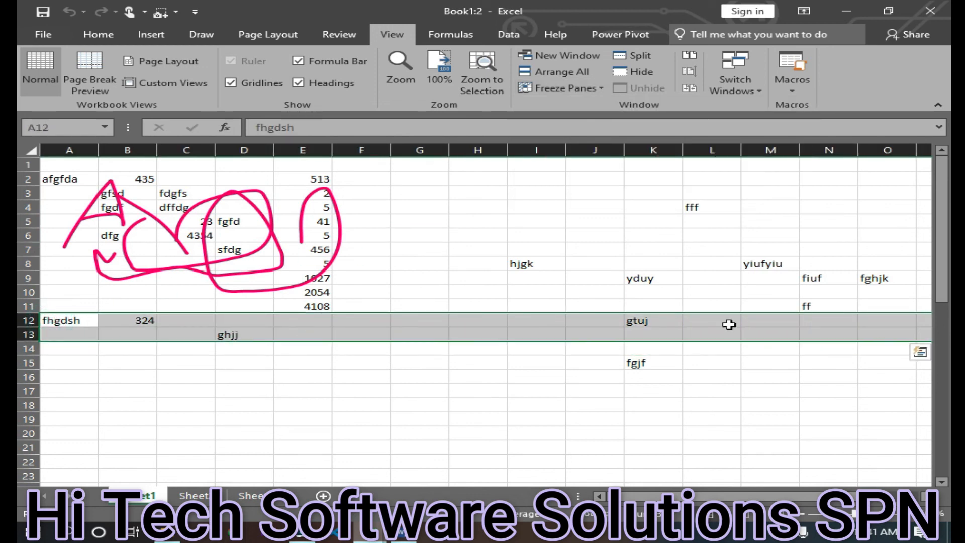
pyautogui.click(563, 88)
pyautogui.click(617, 128)
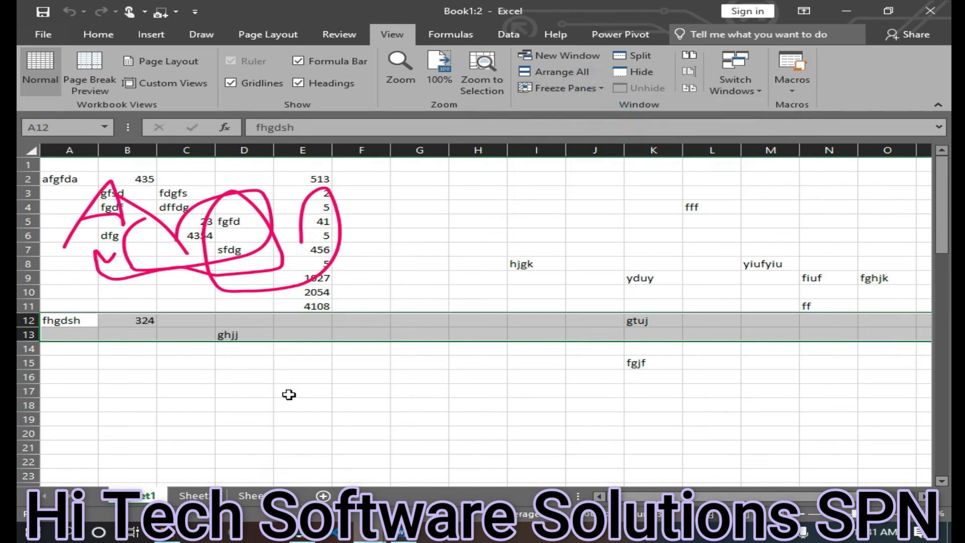
pyautogui.scroll(-3, 441, 398)
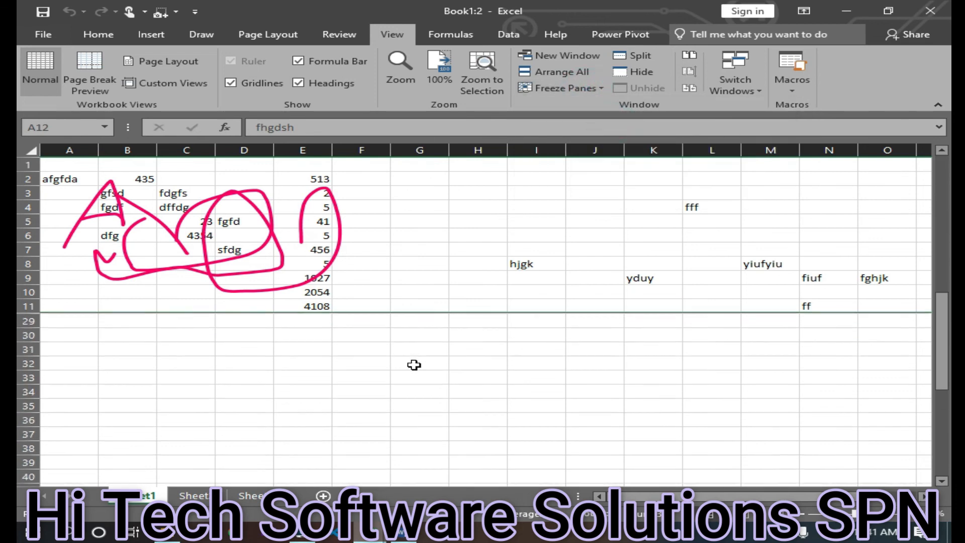
pyautogui.scroll(3, 401, 379)
# Select A7:N15, unfreeze the panes and freeze them again above row 7
pyautogui.click(301, 361)
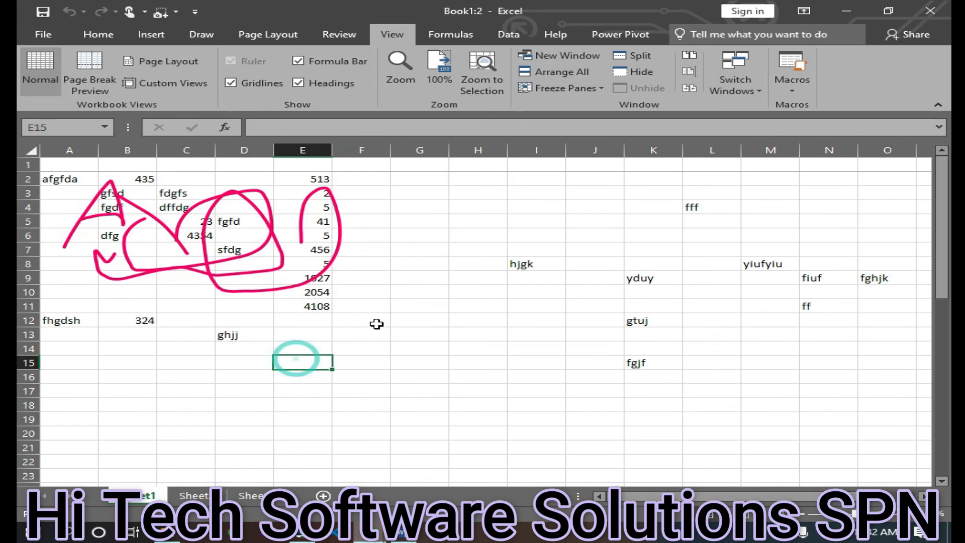
pyautogui.moveTo(61, 256)
pyautogui.mouseDown()
pyautogui.moveTo(414, 302)
pyautogui.moveTo(778, 314)
pyautogui.moveTo(810, 363)
pyautogui.mouseUp()
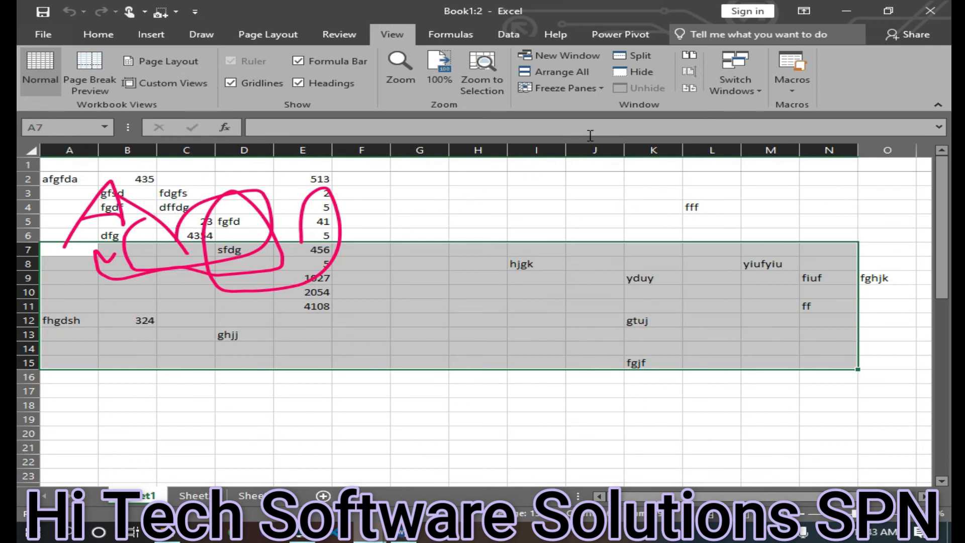
pyautogui.click(566, 88)
pyautogui.click(600, 108)
pyautogui.click(598, 89)
pyautogui.click(573, 108)
pyautogui.scroll(-6, 387, 305)
pyautogui.scroll(6, 385, 308)
pyautogui.scroll(-9, 347, 326)
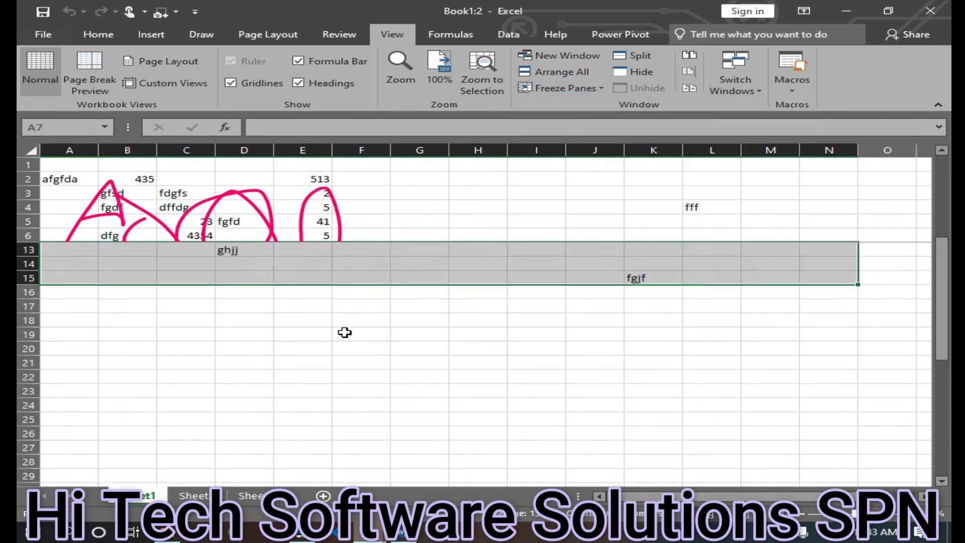
pyautogui.scroll(9, 335, 346)
# Enter the headings bcvcv, vcbcvb, vbx, vbx, xcbvxcb and dfgdg in cells A1 to F1
pyautogui.click(566, 88)
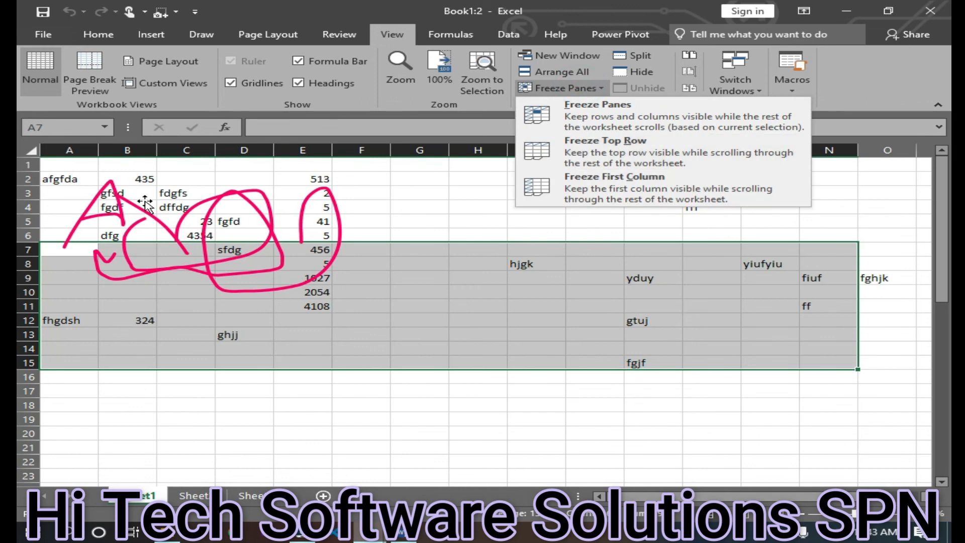
pyautogui.click(73, 168)
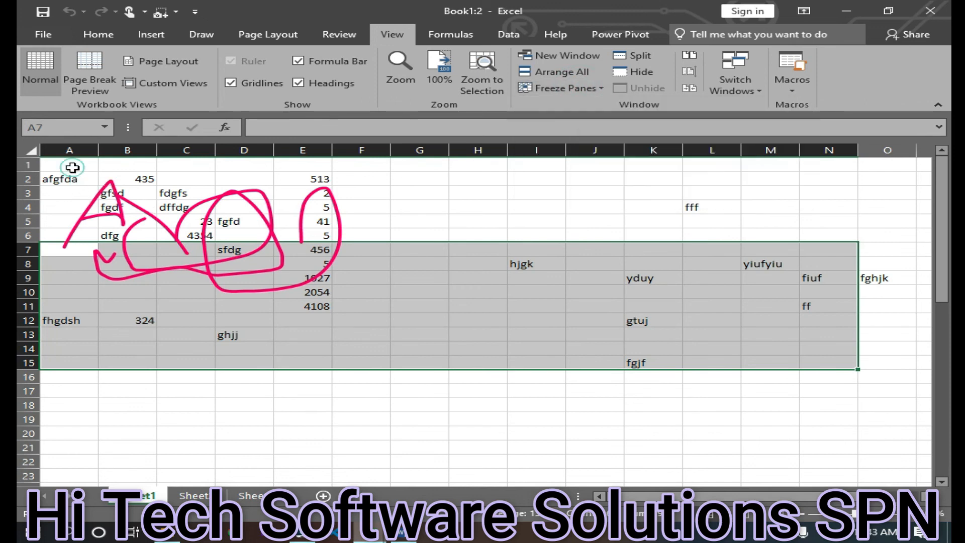
pyautogui.click(74, 165)
pyautogui.write('bcvcv')
pyautogui.click(144, 170)
pyautogui.write('vcbcvb')
pyautogui.click(201, 166)
pyautogui.write('vbx')
pyautogui.click(281, 164)
pyautogui.click(238, 165)
pyautogui.write('vbx')
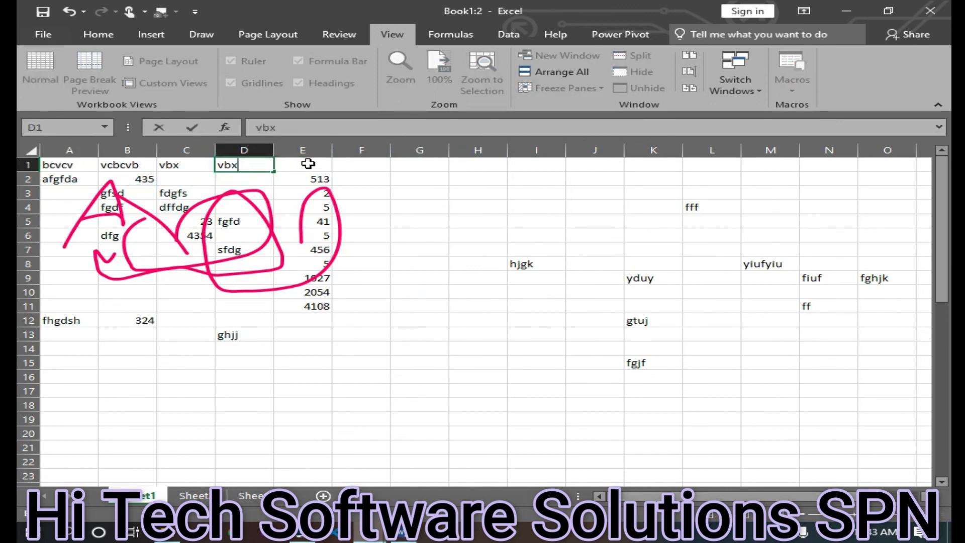
pyautogui.click(308, 164)
pyautogui.write('xcbvxcb')
pyautogui.click(382, 164)
pyautogui.write('dfgdg')
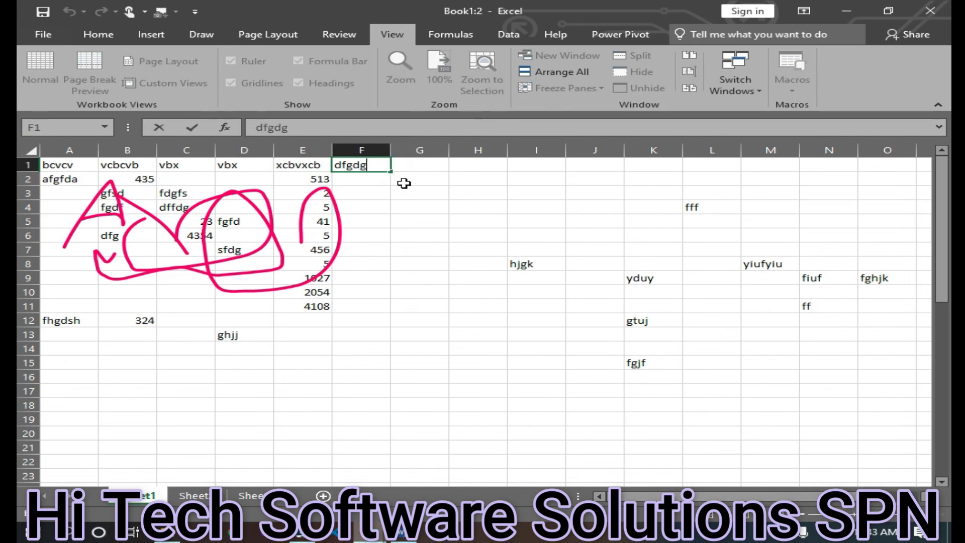
pyautogui.click(321, 291)
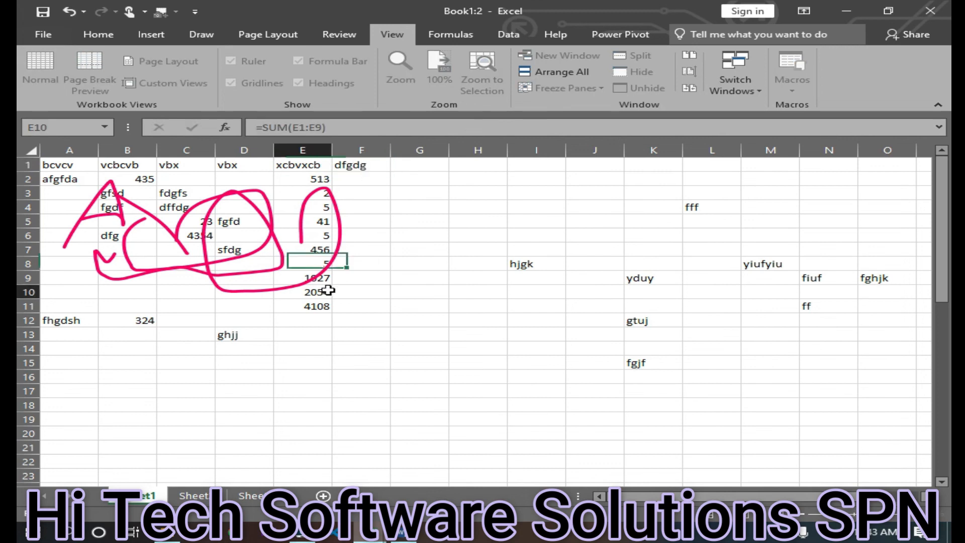
# Freeze the top row of the sheet
pyautogui.keyDown('ctrl'); pyautogui.scroll(6, 369, 312); pyautogui.keyUp('ctrl')
pyautogui.keyDown('ctrl'); pyautogui.scroll(-4, 477, 380); pyautogui.keyUp('ctrl')
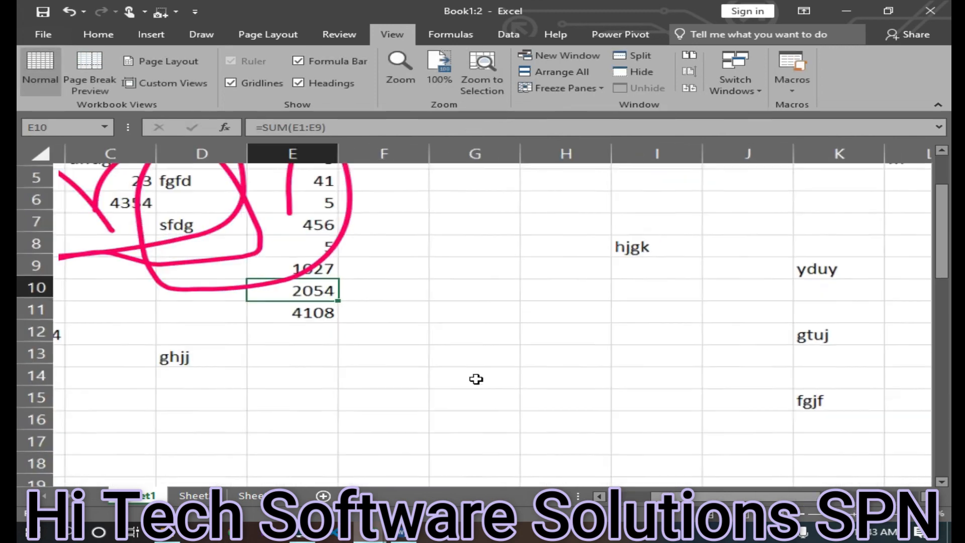
pyautogui.moveTo(749, 497); pyautogui.dragTo(251, 427)
pyautogui.scroll(2, 115, 361)
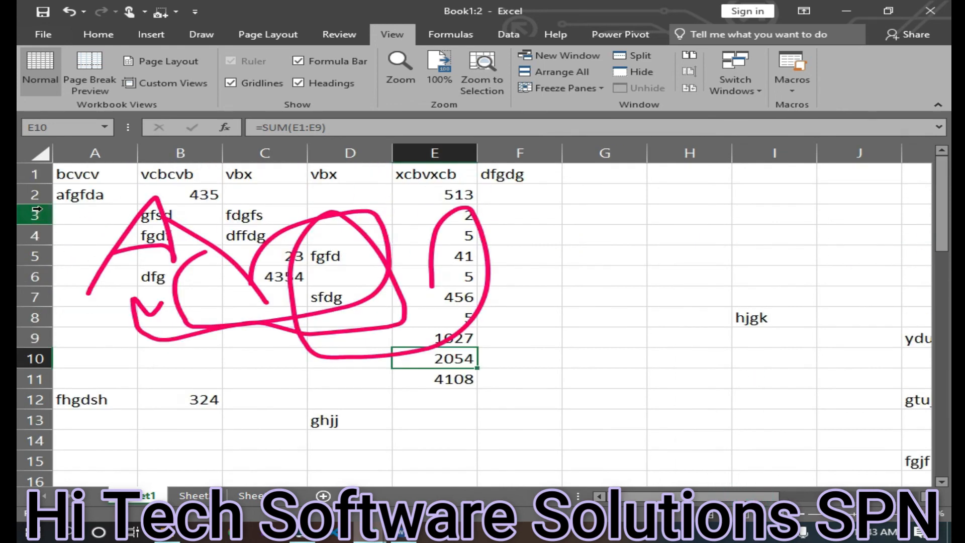
pyautogui.click(563, 88)
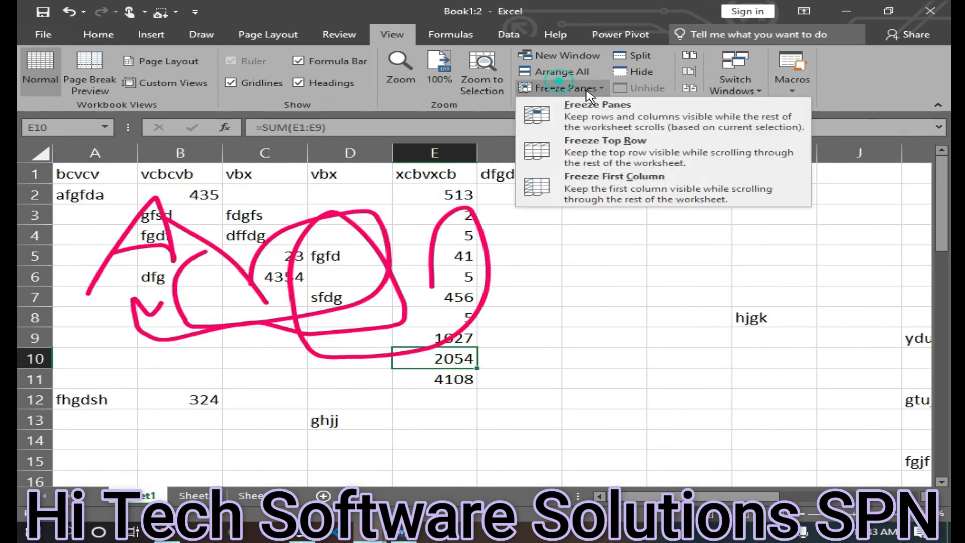
pyautogui.click(691, 157)
pyautogui.scroll(-7, 452, 250)
pyautogui.scroll(7, 451, 252)
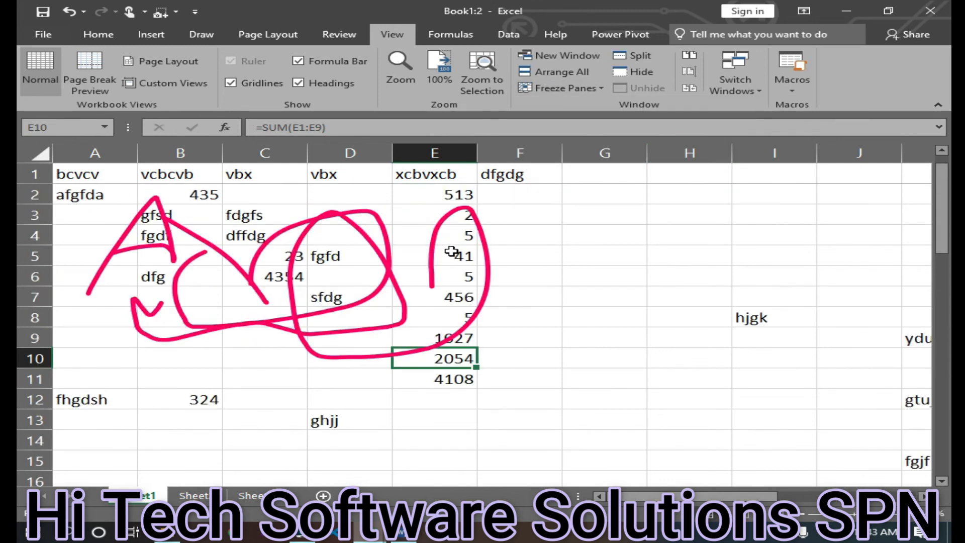
pyautogui.scroll(-9, 450, 251)
pyautogui.scroll(1, 450, 267)
pyautogui.scroll(-2, 449, 267)
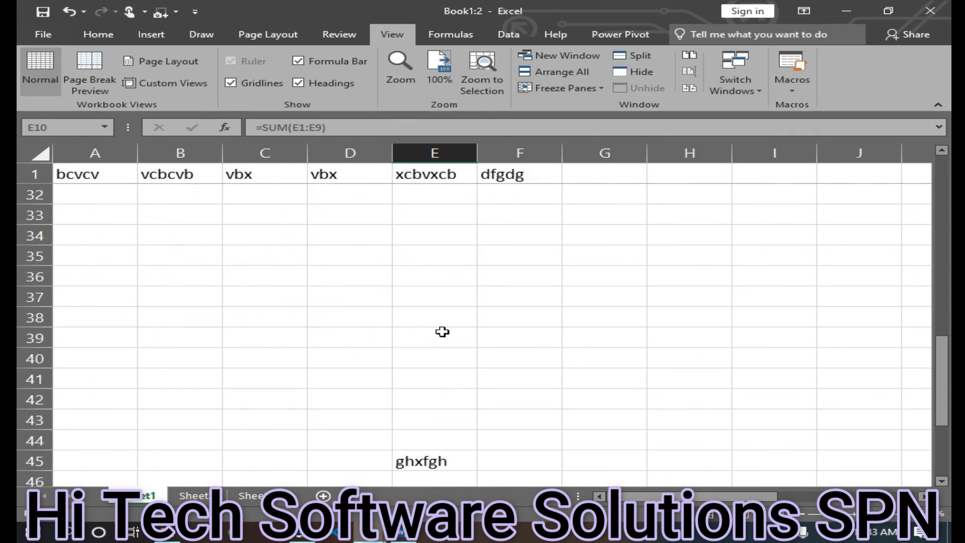
pyautogui.scroll(10, 443, 331)
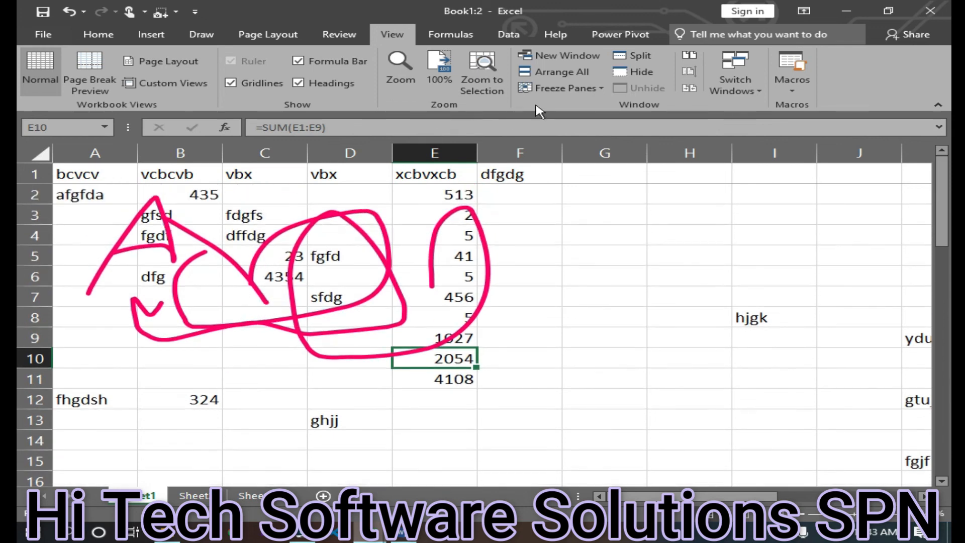
# Freeze the first column of the sheet
pyautogui.click(558, 89)
pyautogui.click(583, 146)
pyautogui.scroll(-7, 340, 306)
pyautogui.scroll(7, 342, 307)
pyautogui.click(576, 87)
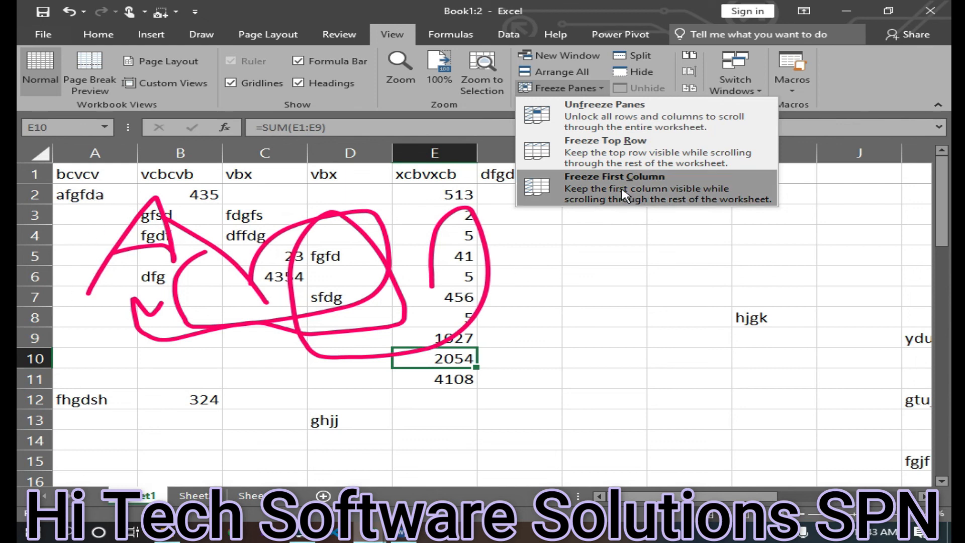
pyautogui.click(684, 190)
pyautogui.scroll(-3, 319, 307)
pyautogui.scroll(3, 320, 312)
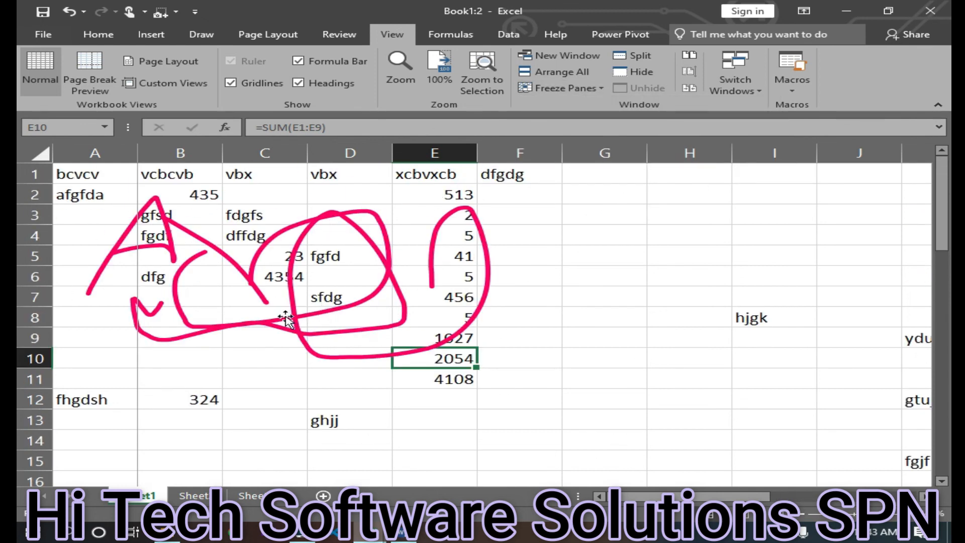
pyautogui.moveTo(646, 499); pyautogui.dragTo(872, 504)
pyautogui.moveTo(748, 492); pyautogui.dragTo(261, 452)
pyautogui.click(546, 88)
pyautogui.click(607, 187)
# Select cells A9 to D15 and zoom to the selection
pyautogui.moveTo(67, 344); pyautogui.dragTo(367, 460)
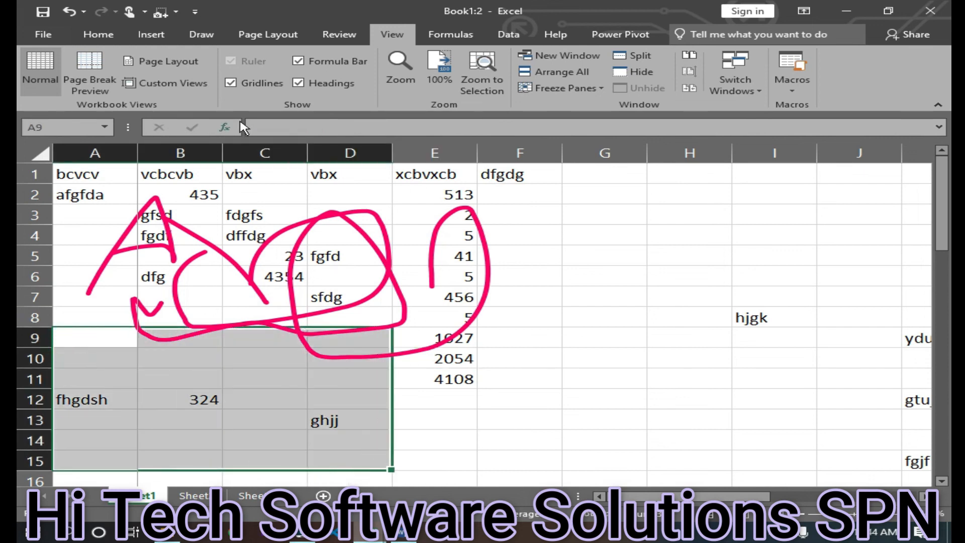
pyautogui.click(484, 75)
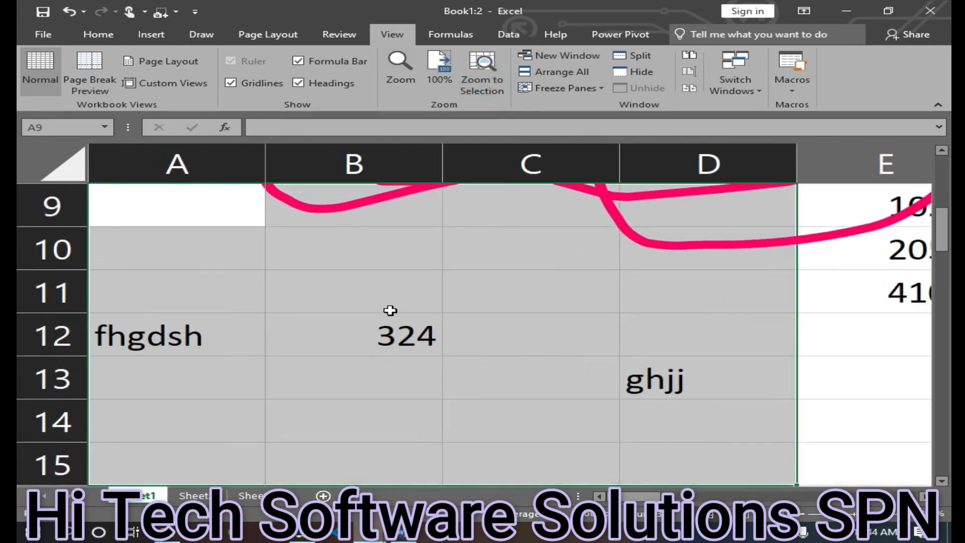